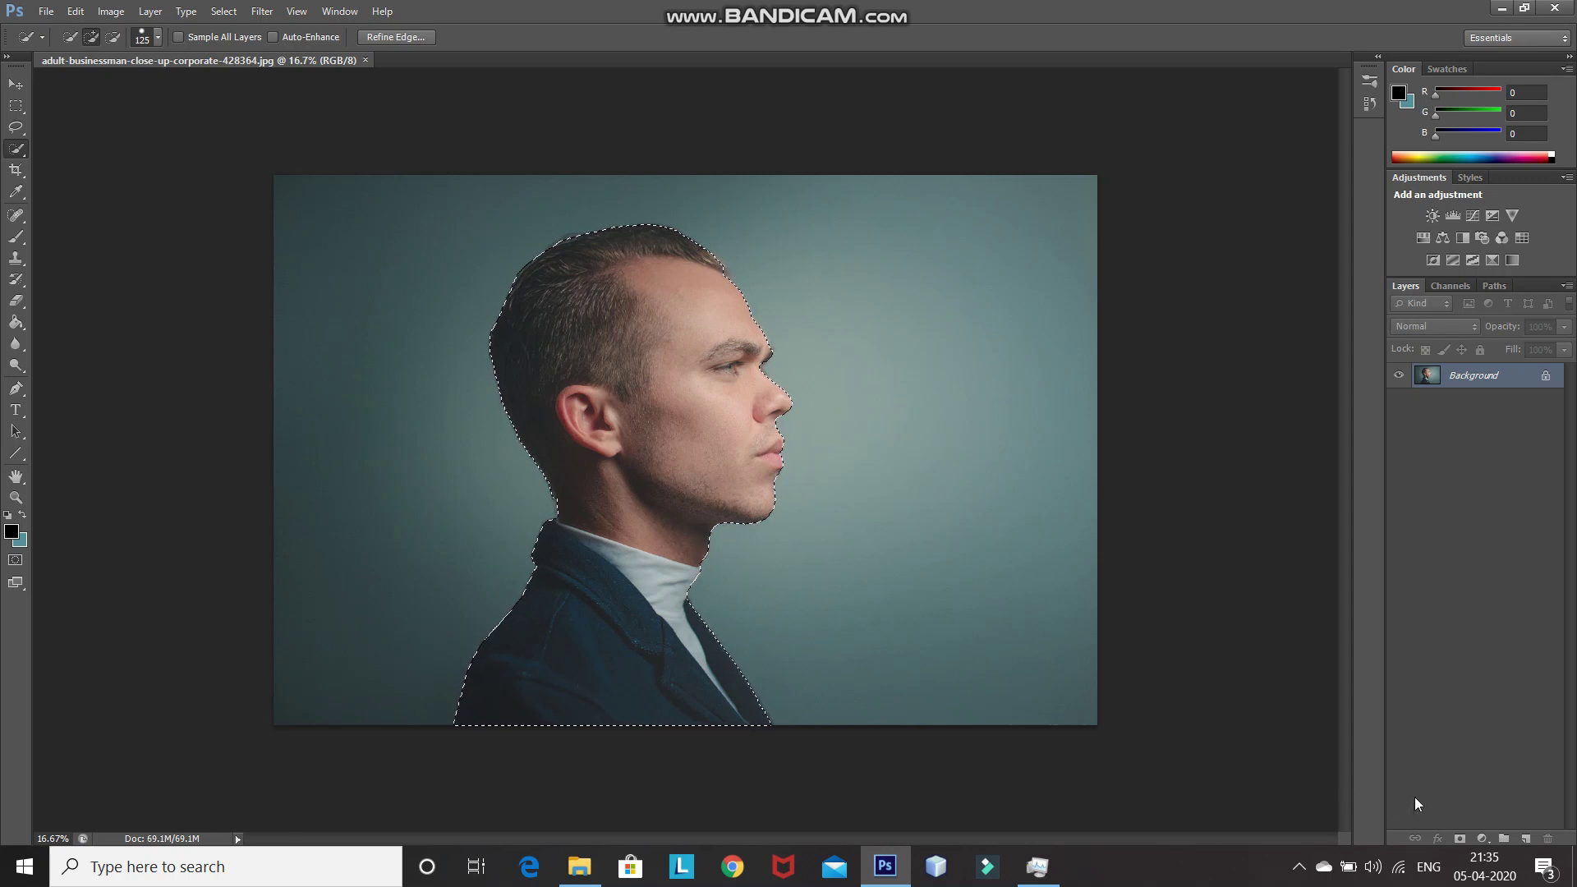
# - Cut the man out of his background with an applied layer mask from the selection and shift him slightly right
pyautogui.click(1459, 839)
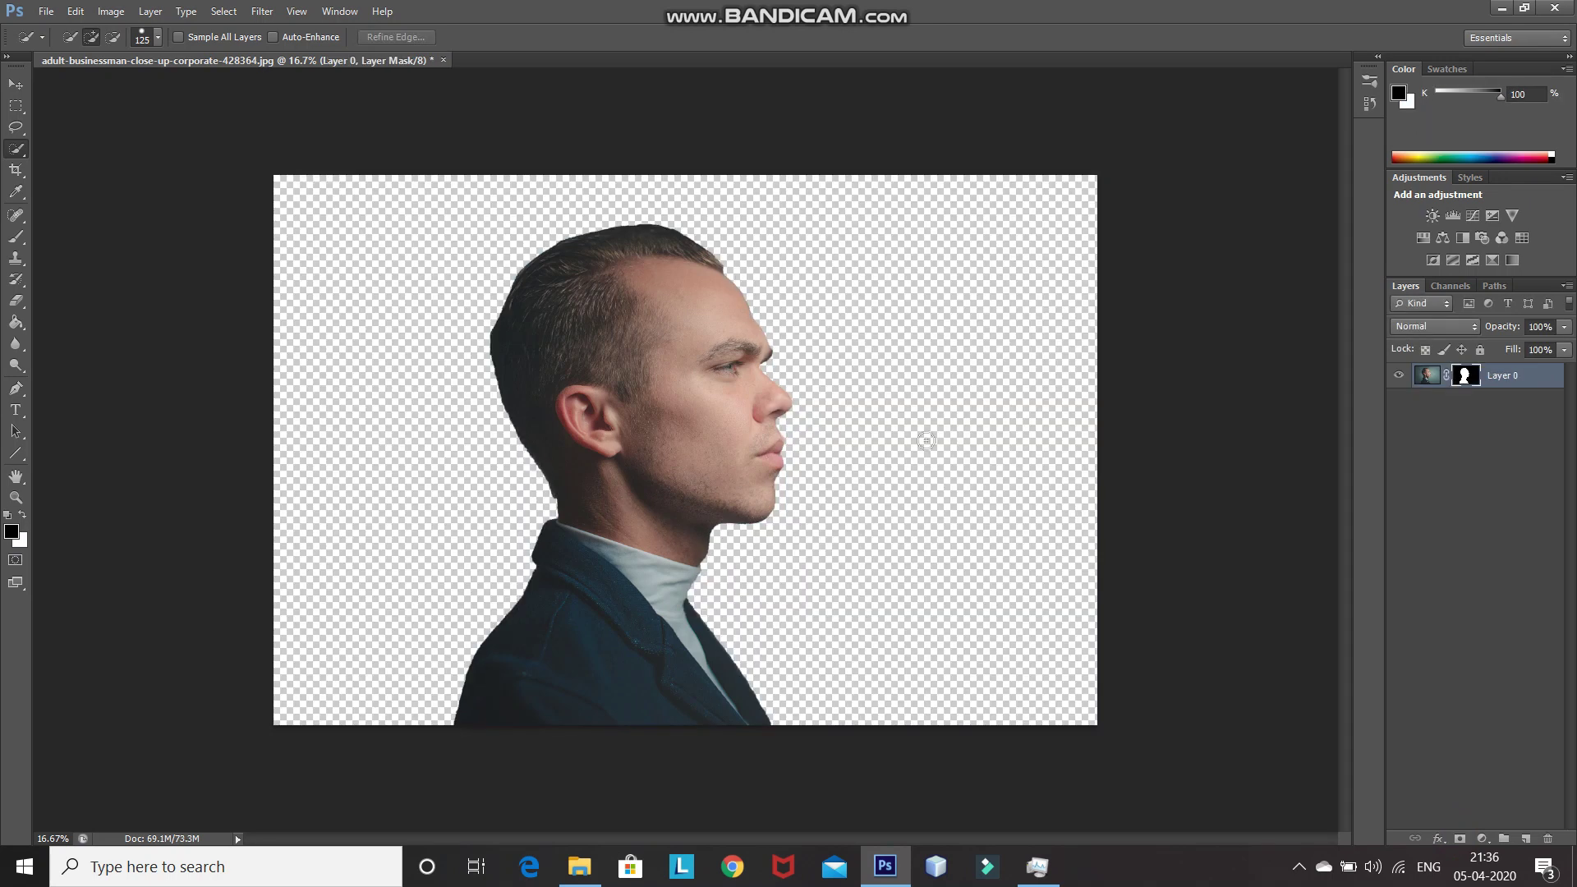
pyautogui.rightClick(1466, 378)
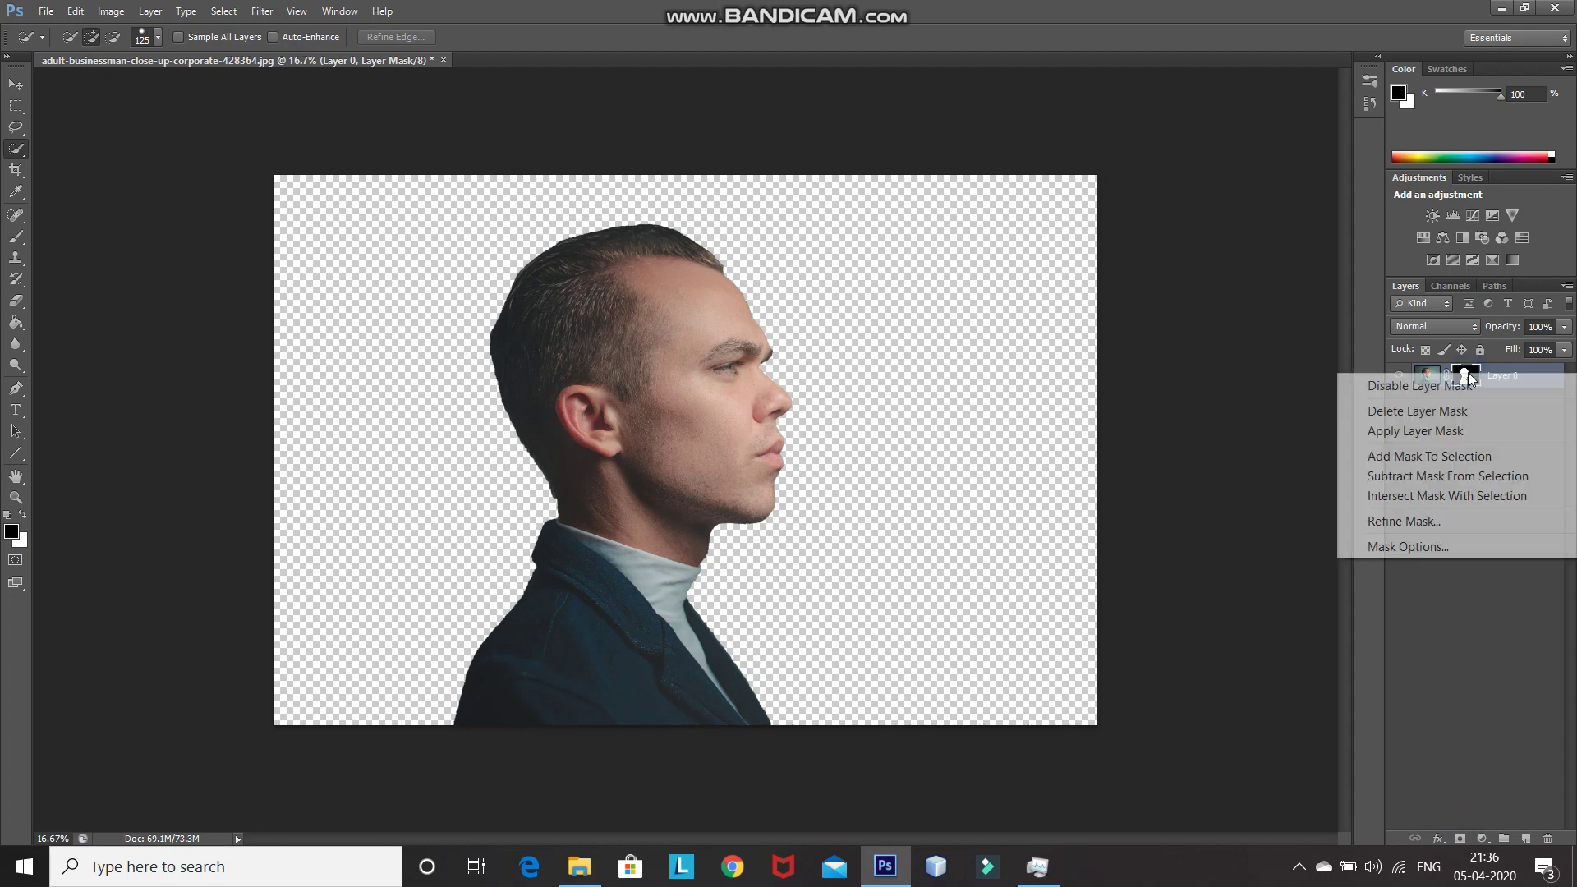
pyautogui.click(1371, 432)
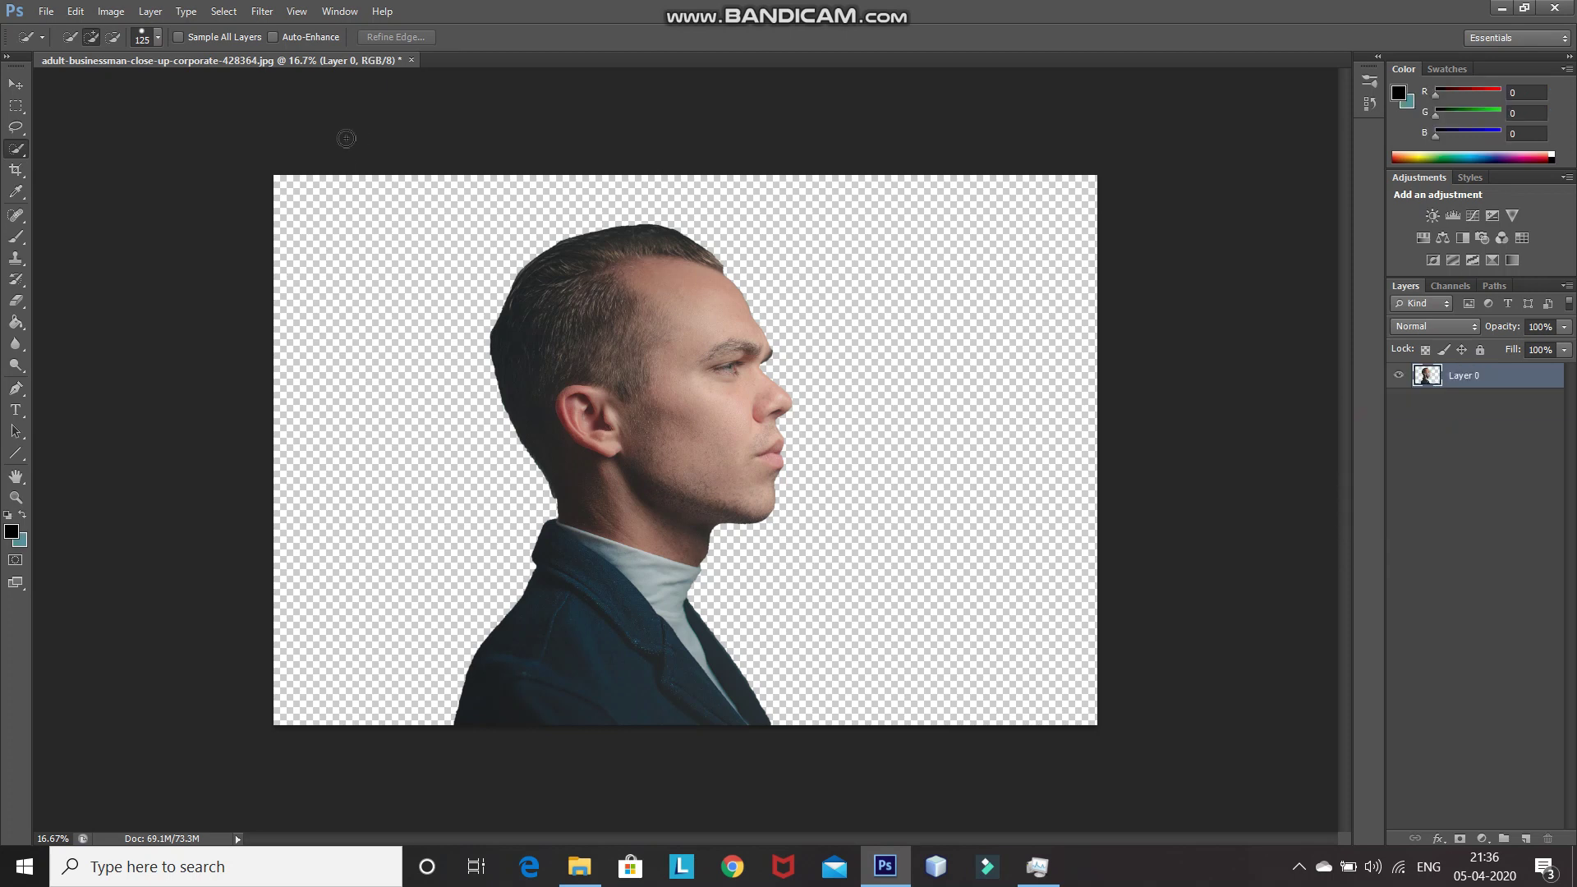
pyautogui.click(14, 86)
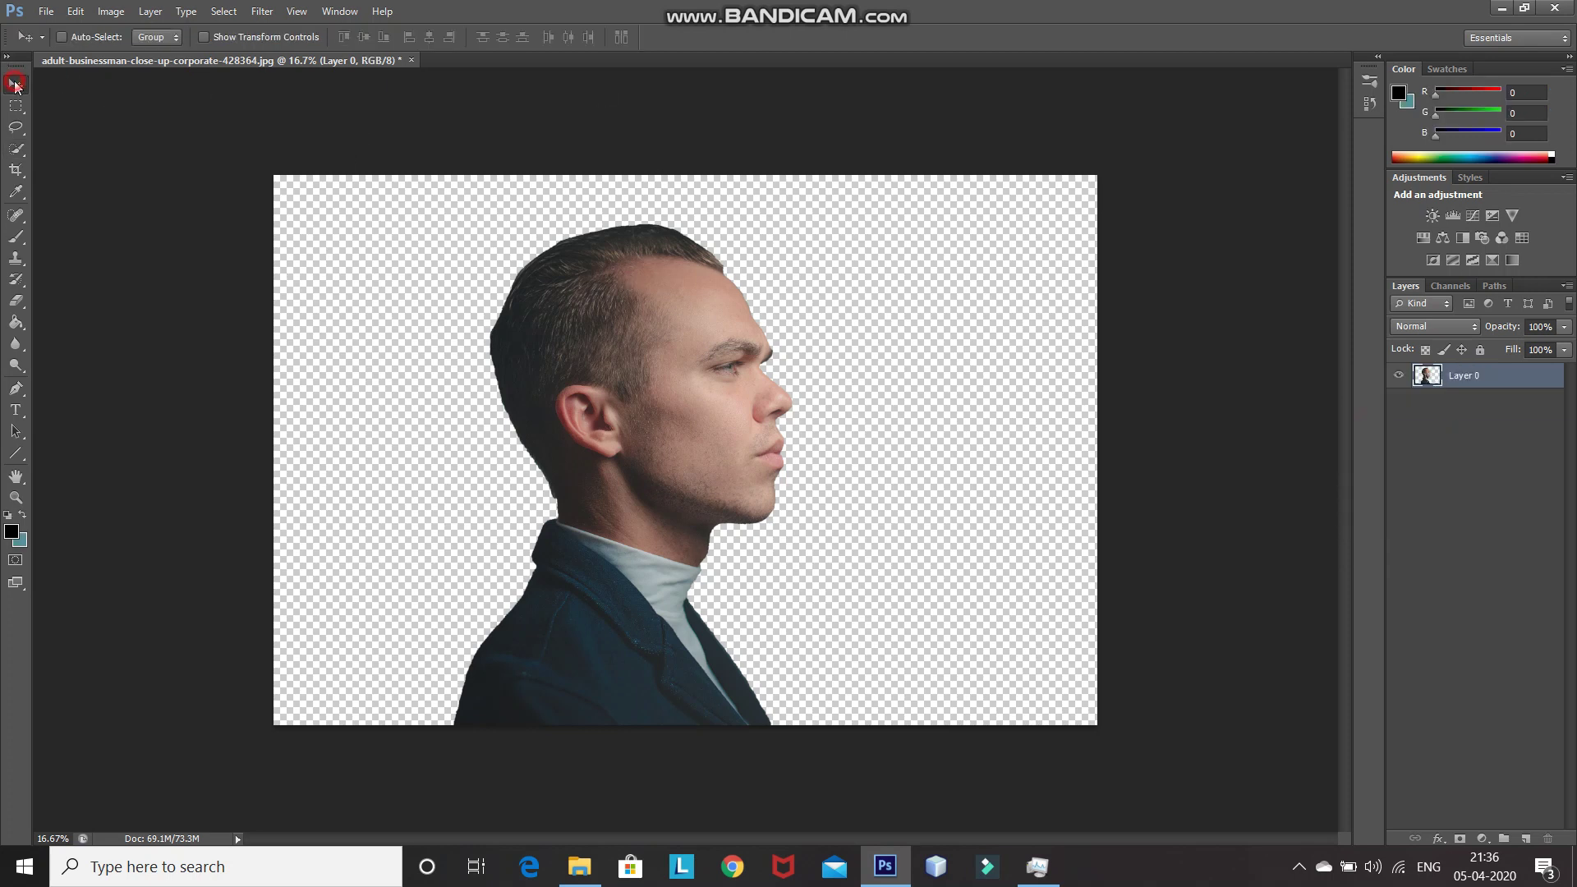
pyautogui.moveTo(567, 332); pyautogui.dragTo(616, 332)
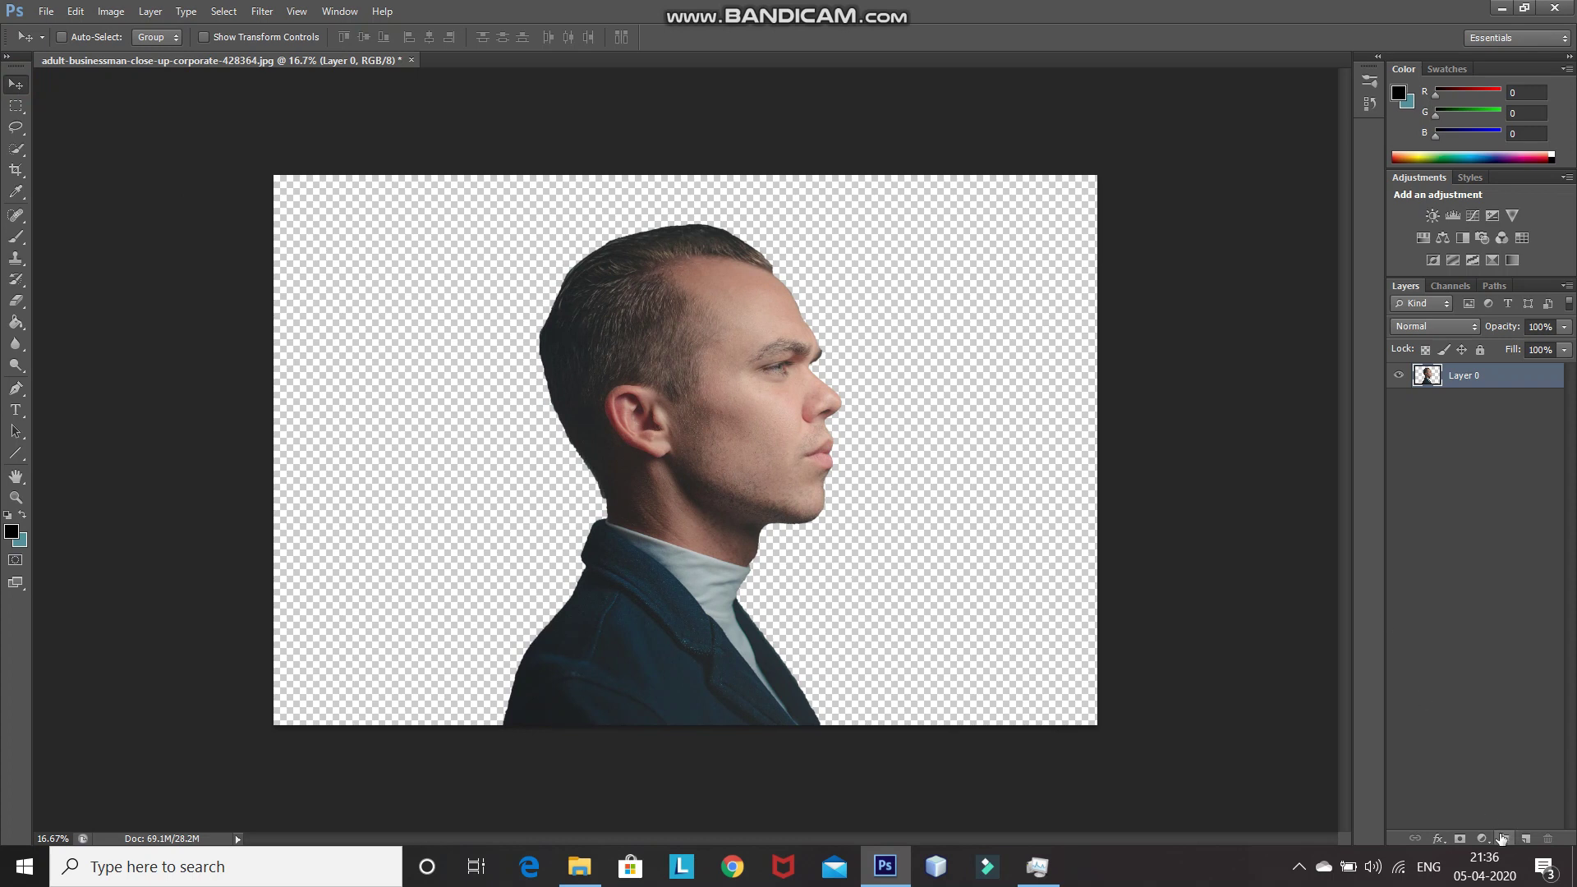
# - Add a new layer beneath the man and fill it with white using the Paint Bucket tool
pyautogui.click(1528, 838)
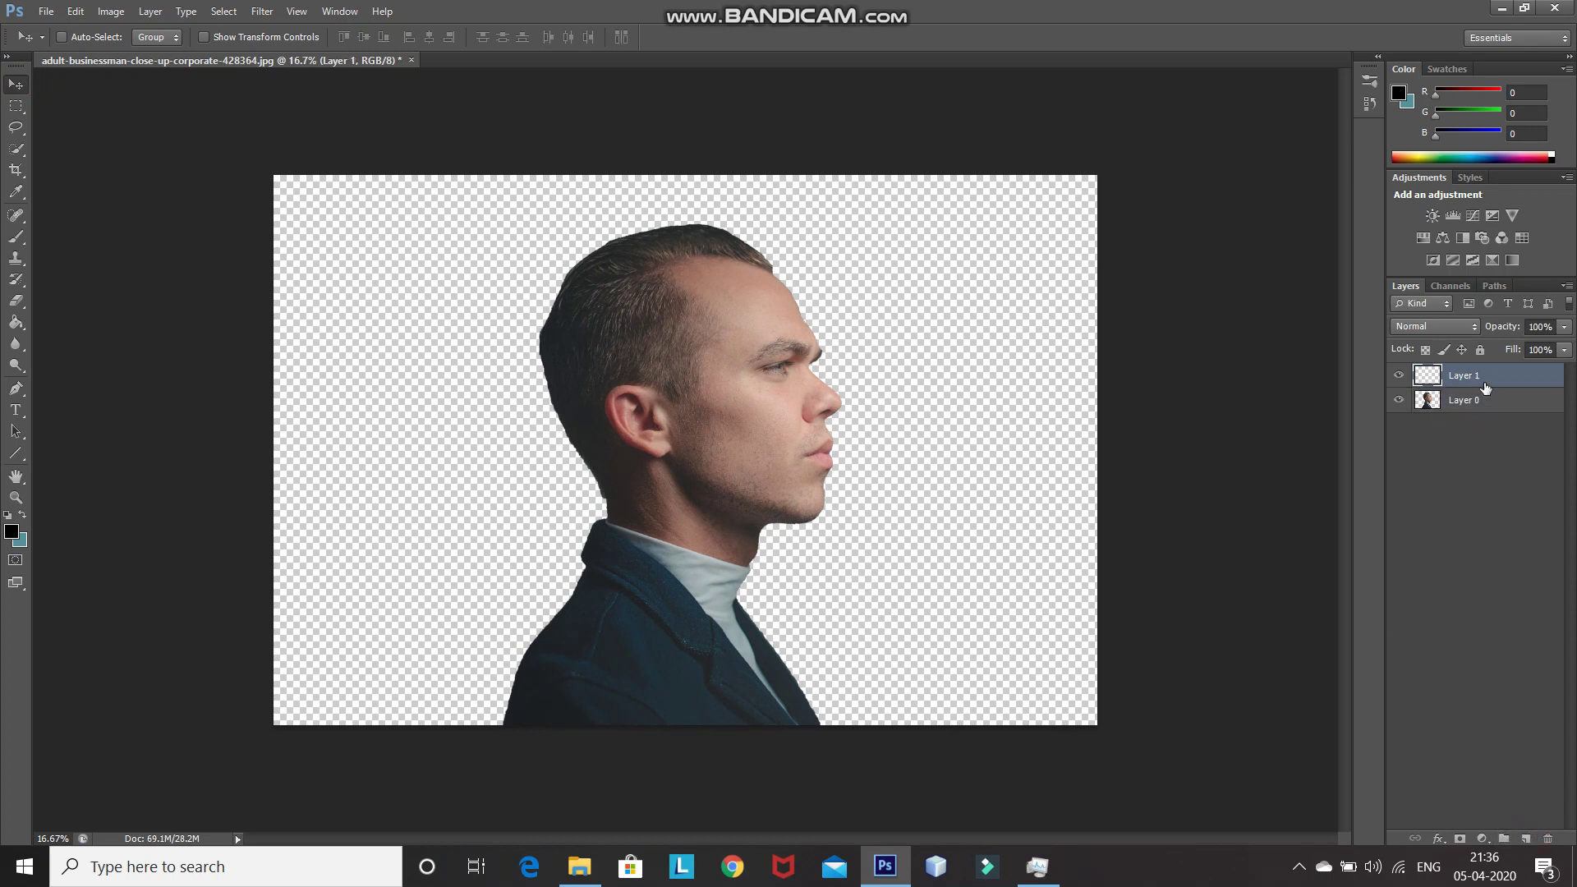
pyautogui.moveTo(1486, 383); pyautogui.dragTo(1476, 448)
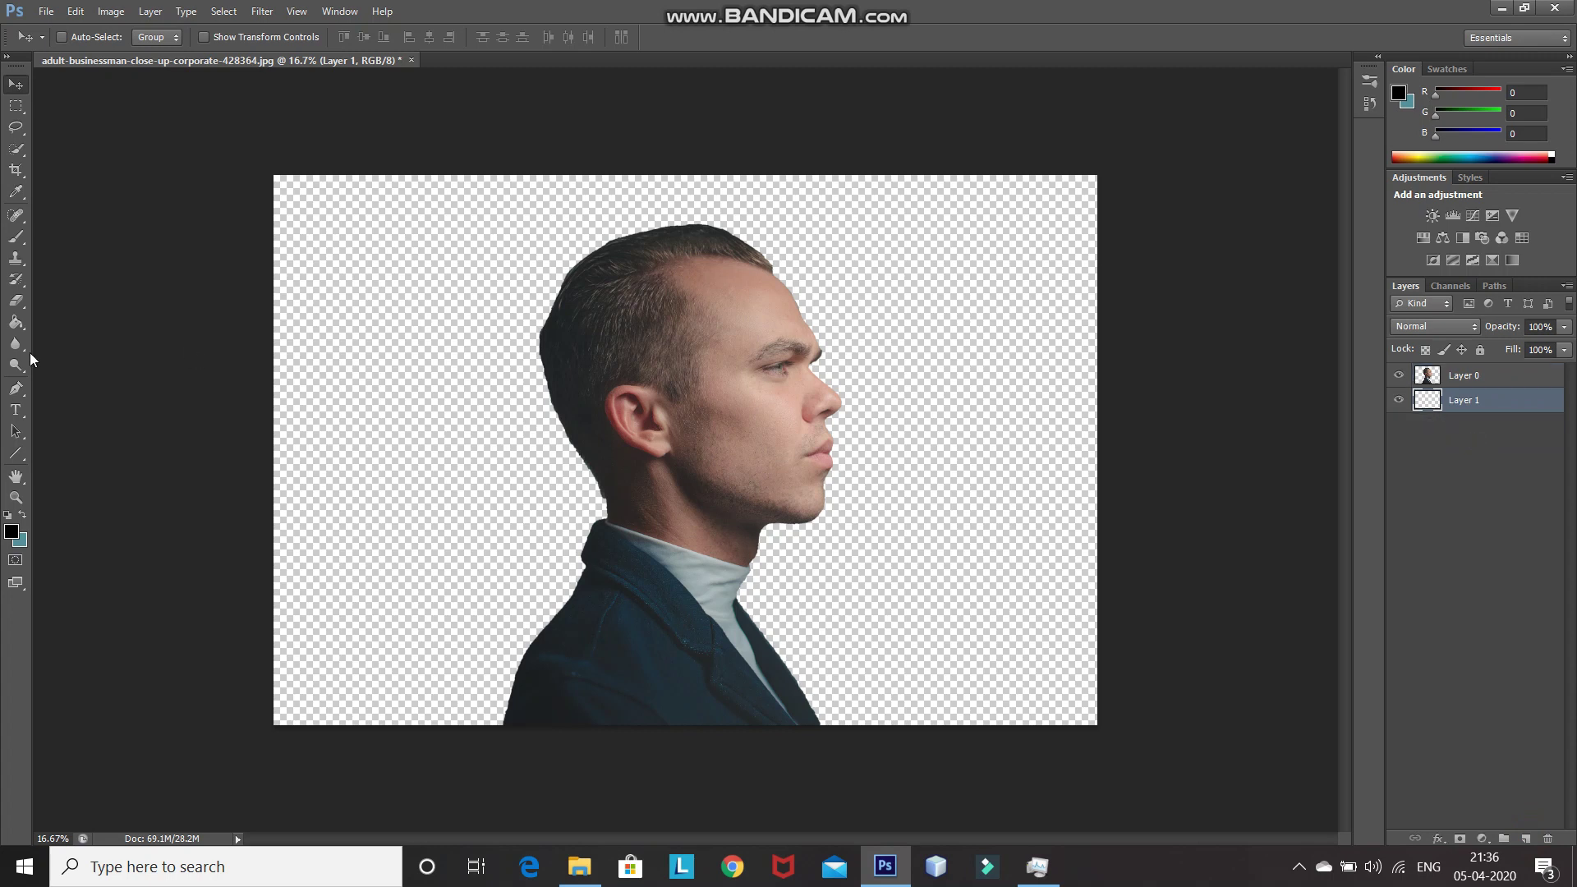
pyautogui.click(16, 322)
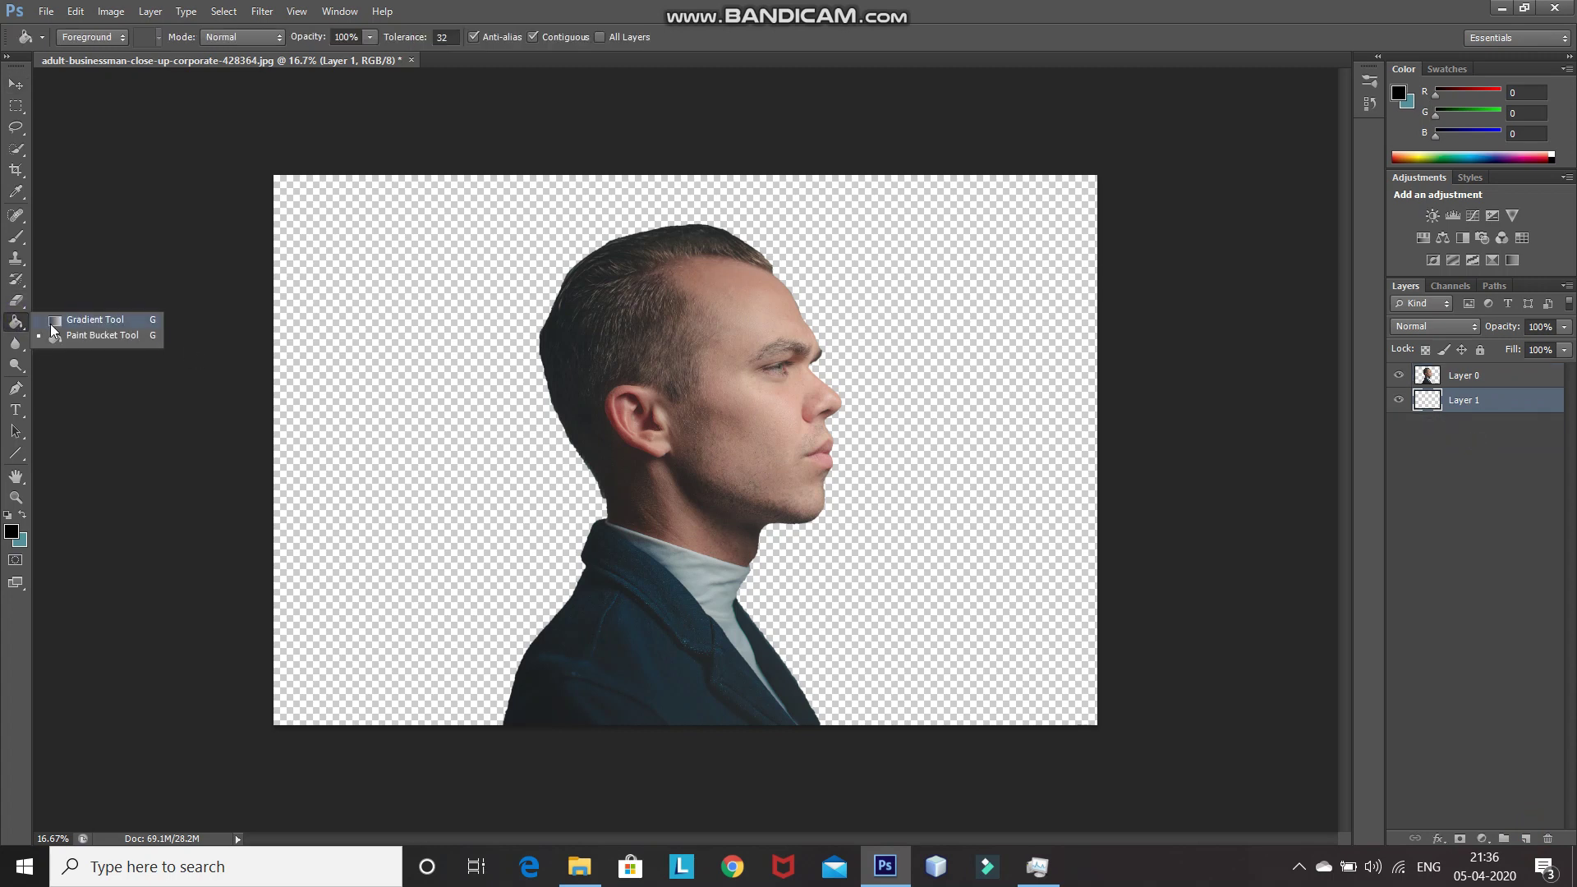
pyautogui.click(51, 337)
pyautogui.click(11, 533)
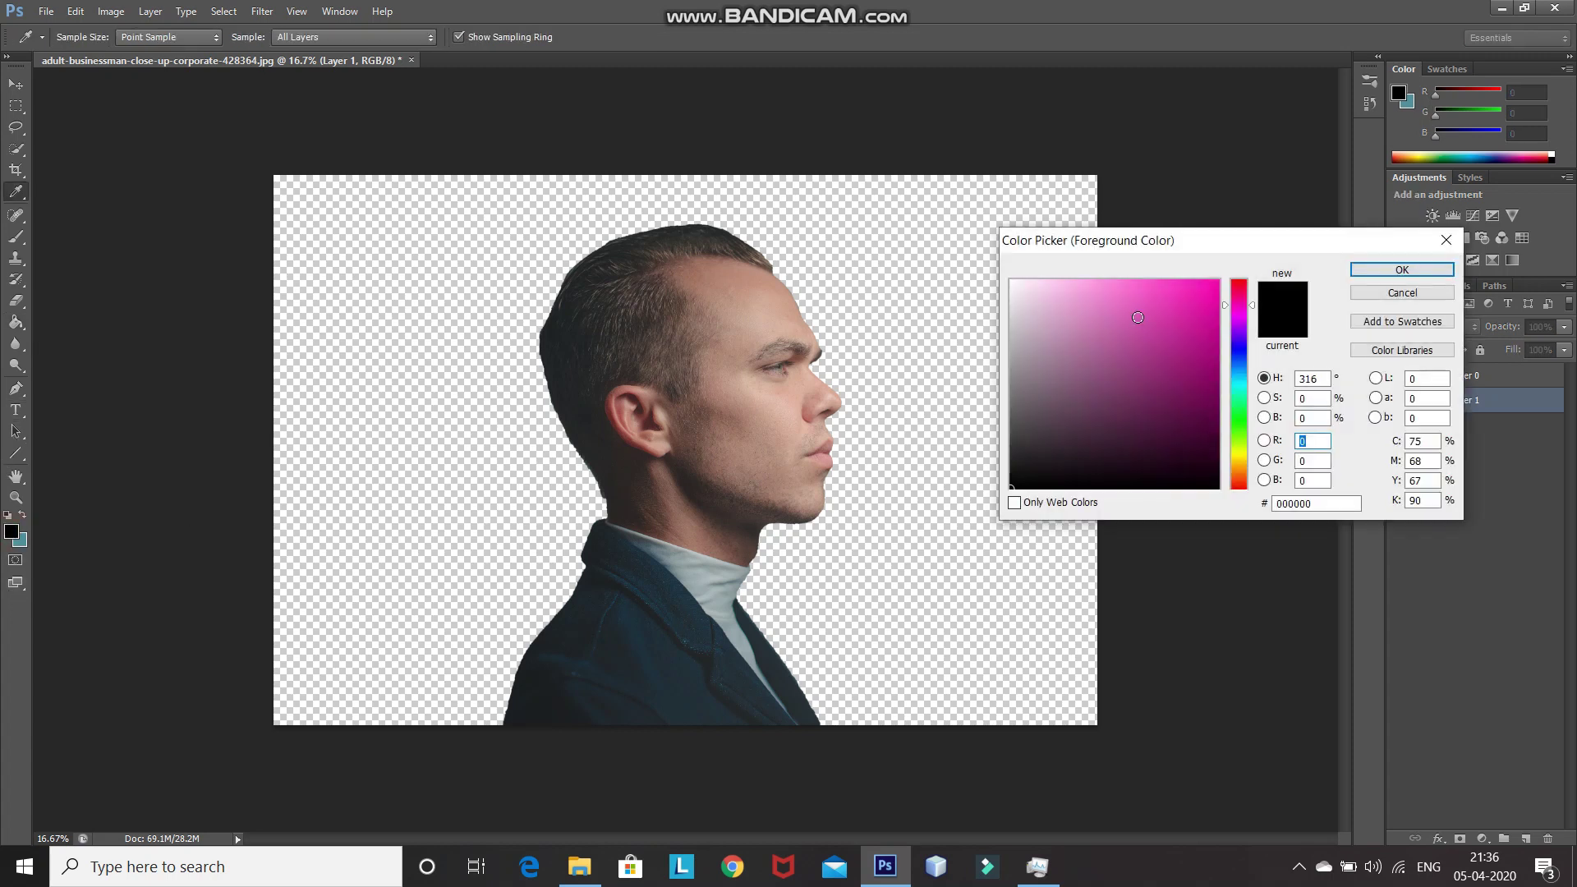
pyautogui.click(1138, 317)
pyautogui.click(928, 239)
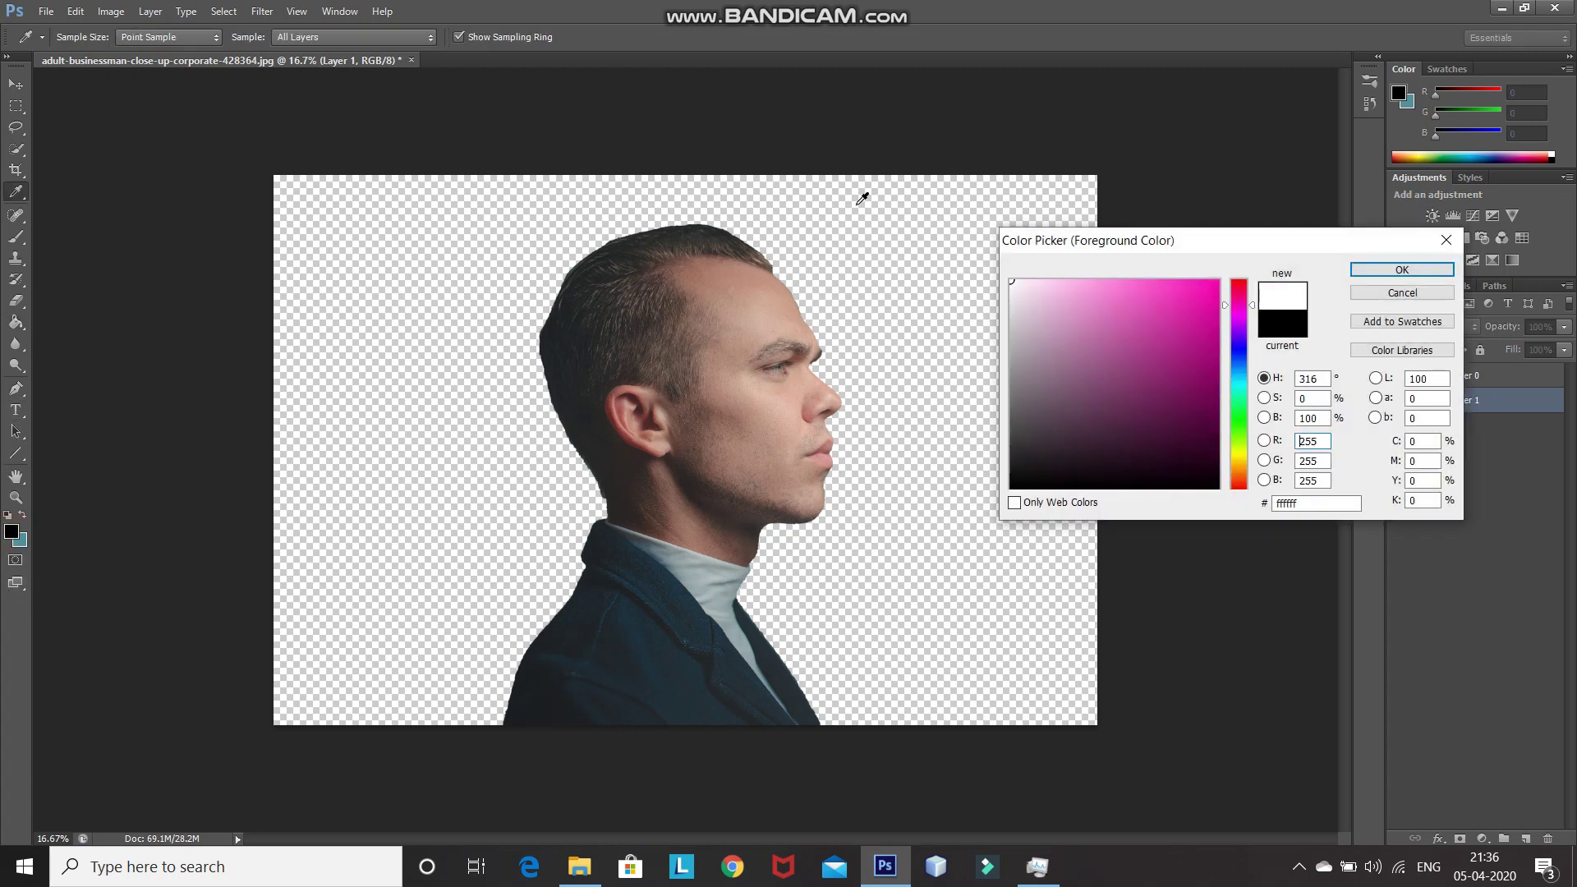
pyautogui.click(1402, 270)
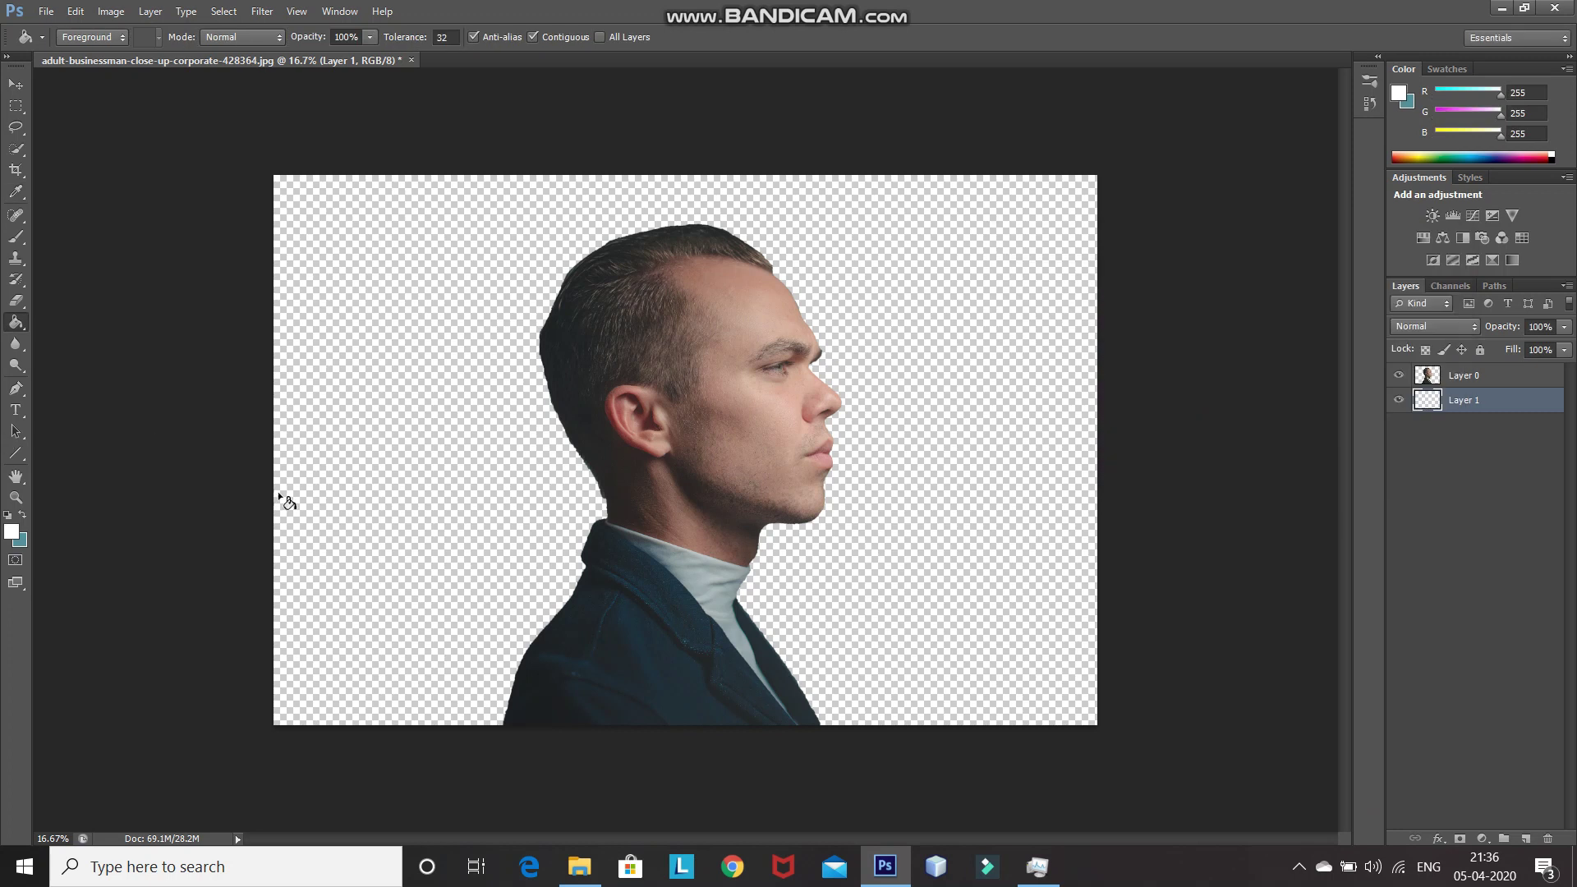
pyautogui.click(432, 470)
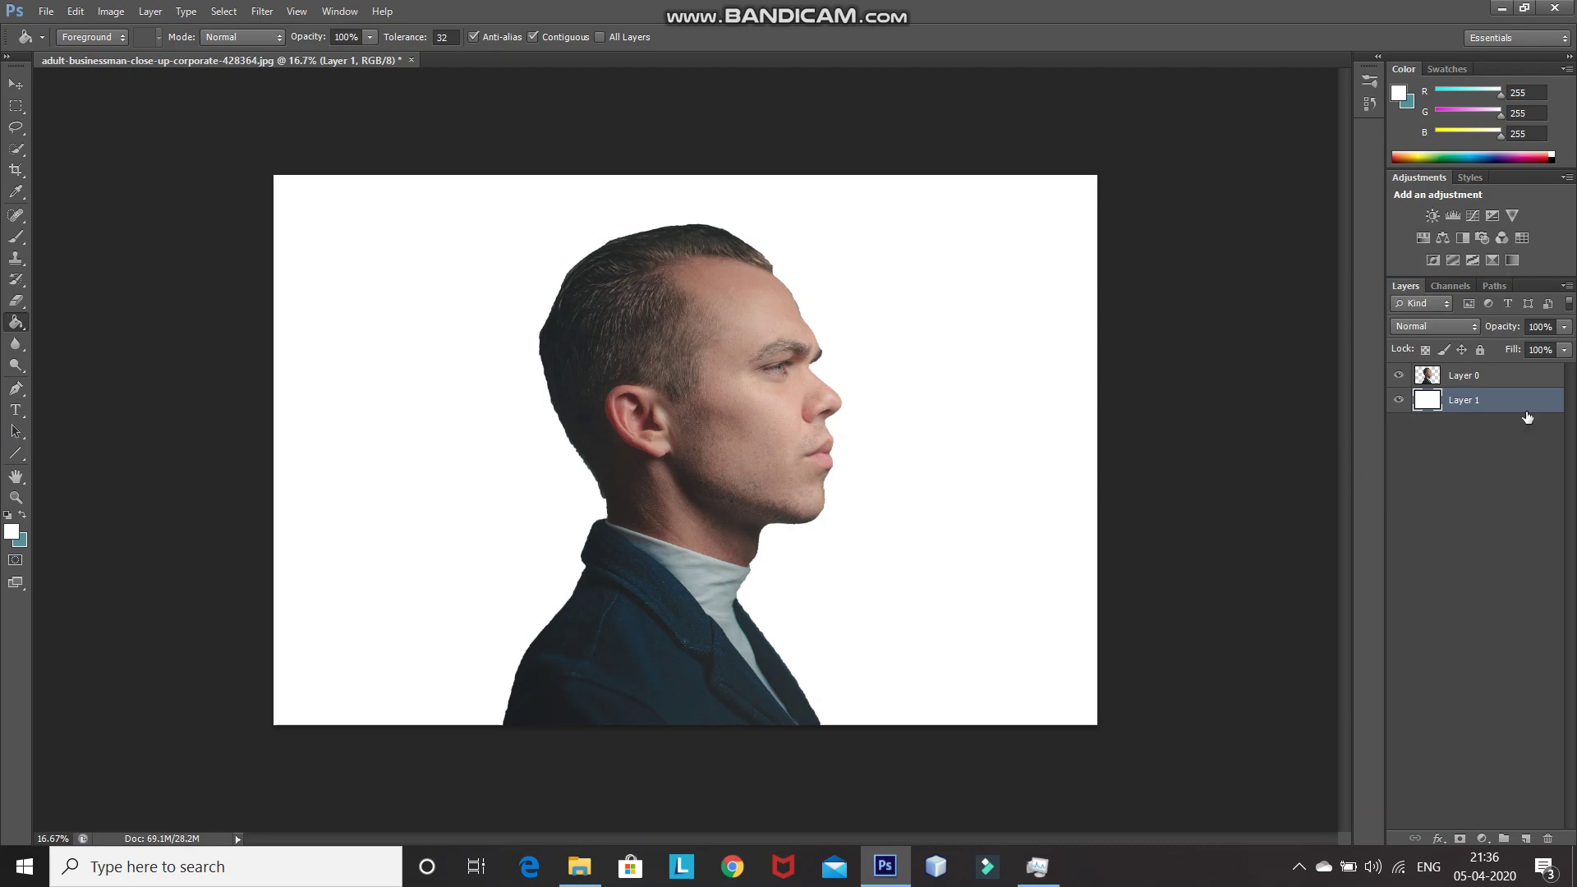
# - Place the backlit-birds-branches-dawn-609537 image from the file folder above Layer 0 at its default size
pyautogui.click(1517, 378)
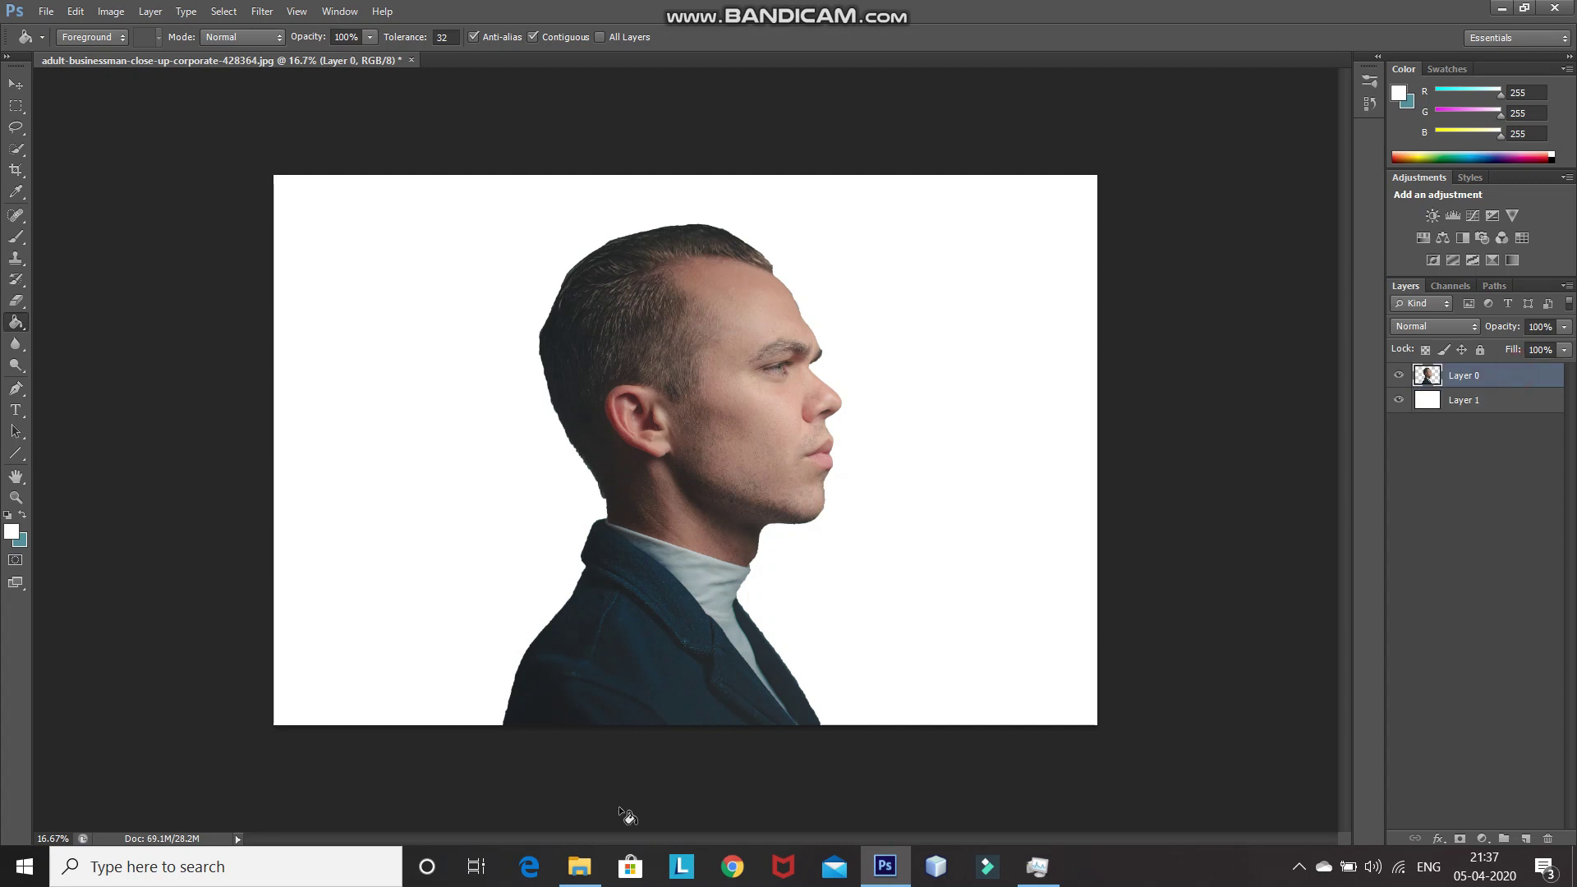
pyautogui.click(573, 876)
pyautogui.moveTo(464, 258); pyautogui.dragTo(682, 654)
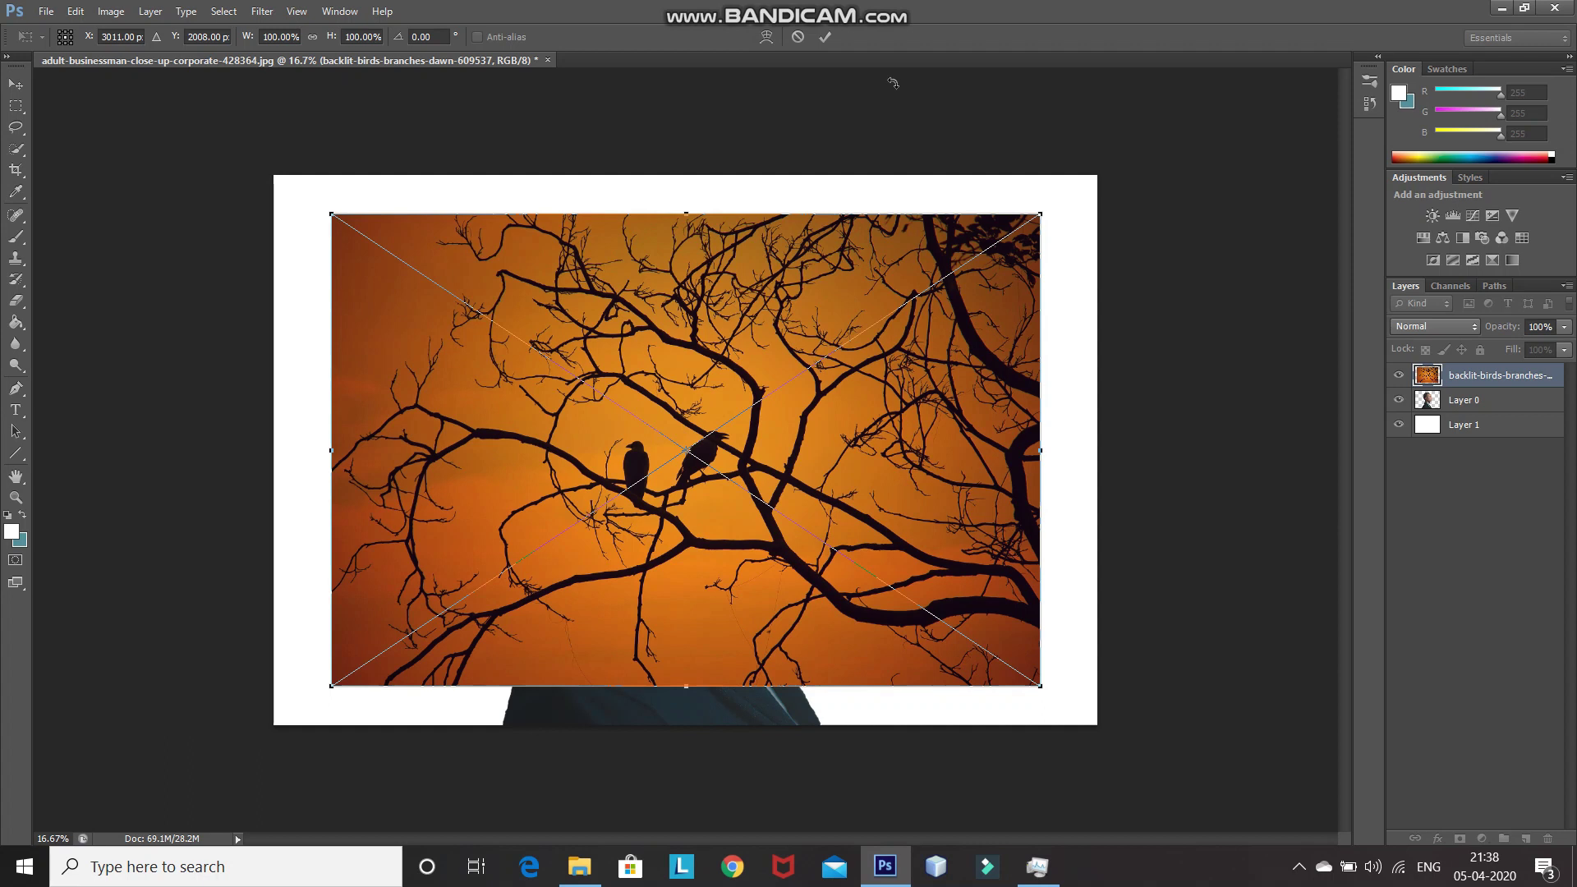
pyautogui.click(827, 38)
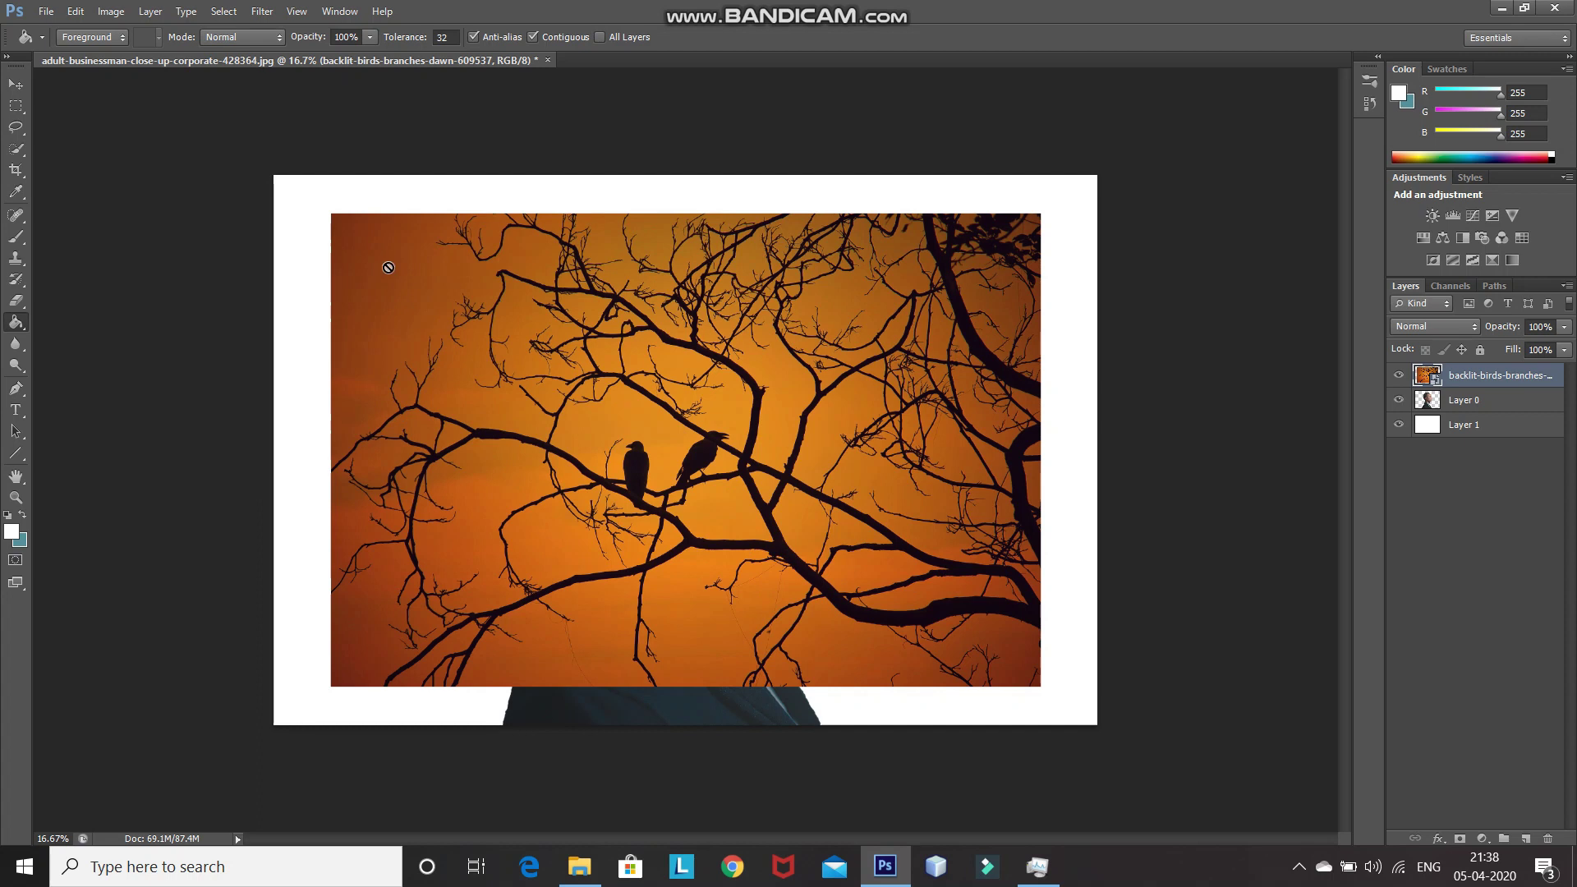
# - Select the dark branches and birds with Color Range, sampling a branch and using a Fuzziness of 80
pyautogui.click(229, 15)
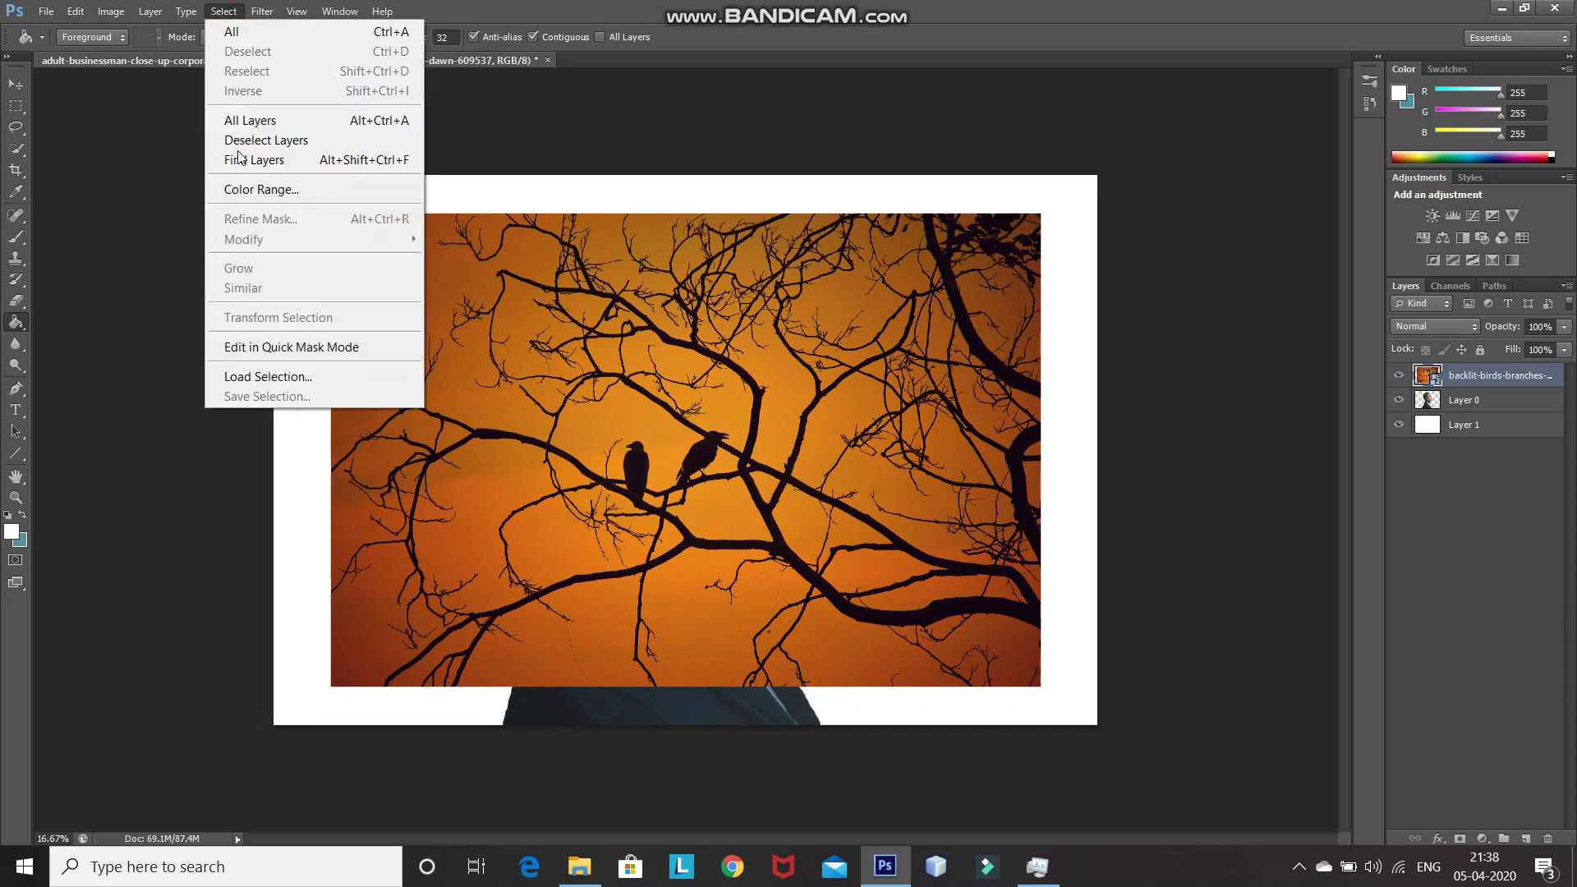
pyautogui.click(244, 191)
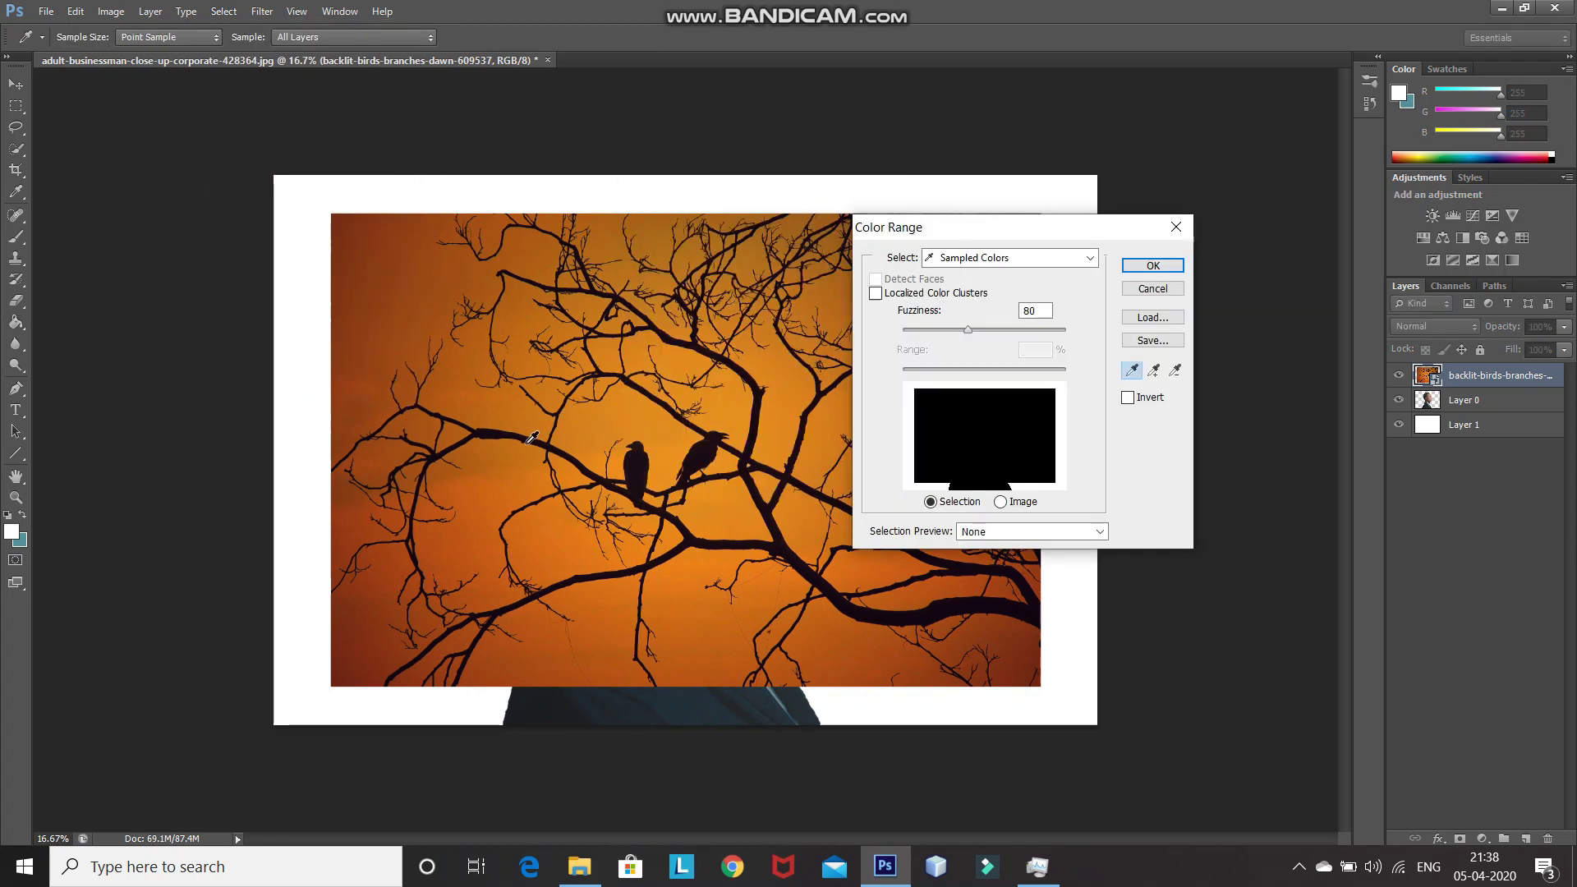
pyautogui.click(497, 430)
pyautogui.moveTo(954, 334); pyautogui.dragTo(971, 332)
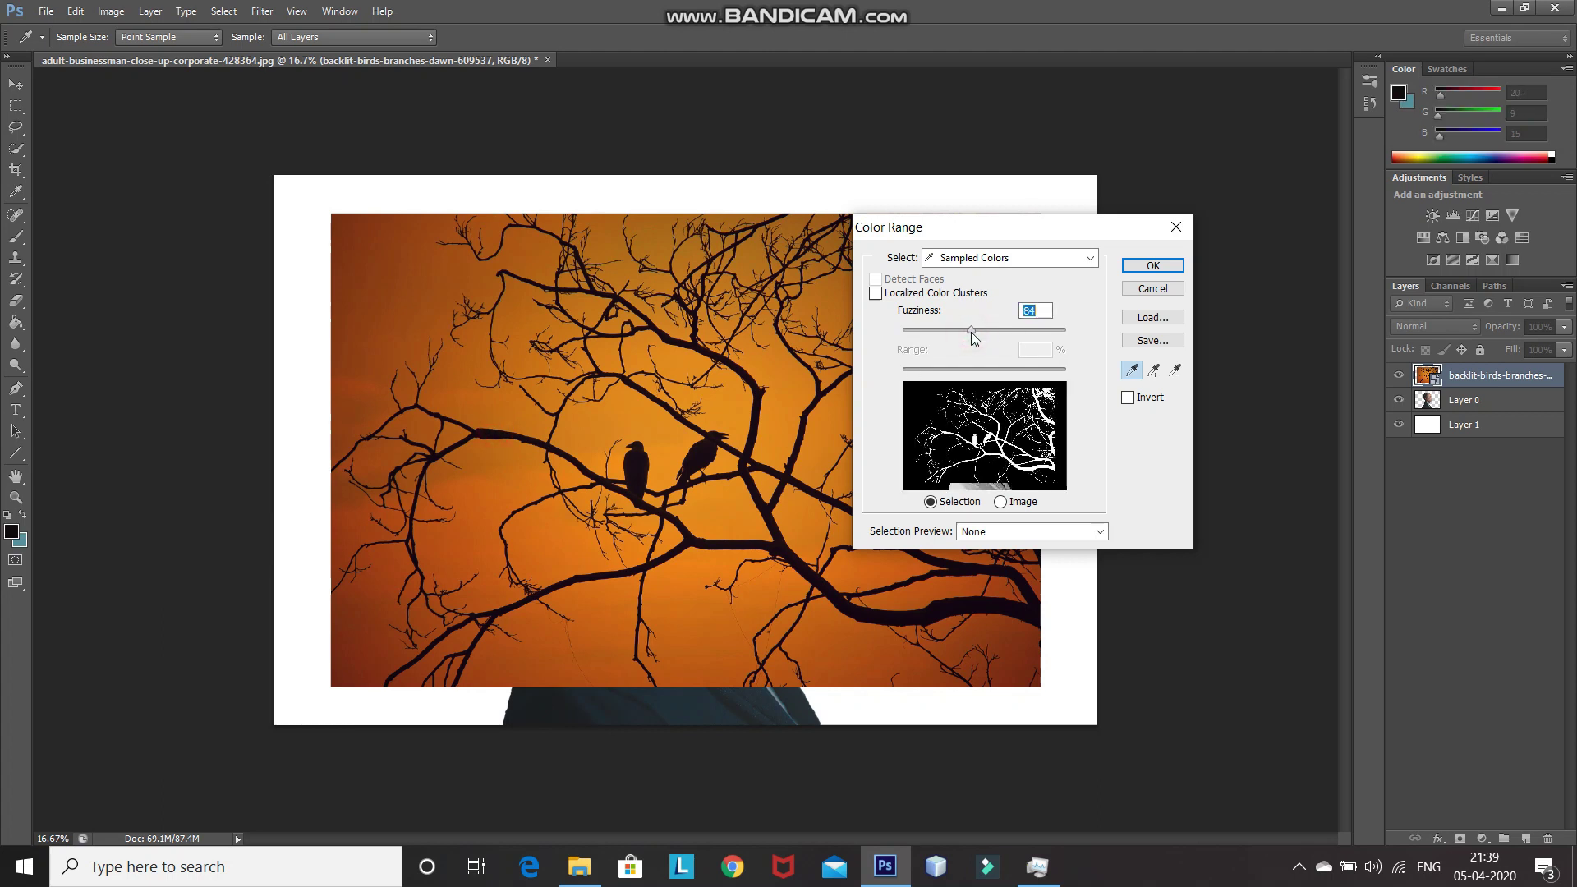
pyautogui.click(1040, 315)
pyautogui.press('BackSpace')
pyautogui.write('0')
pyautogui.click(1141, 274)
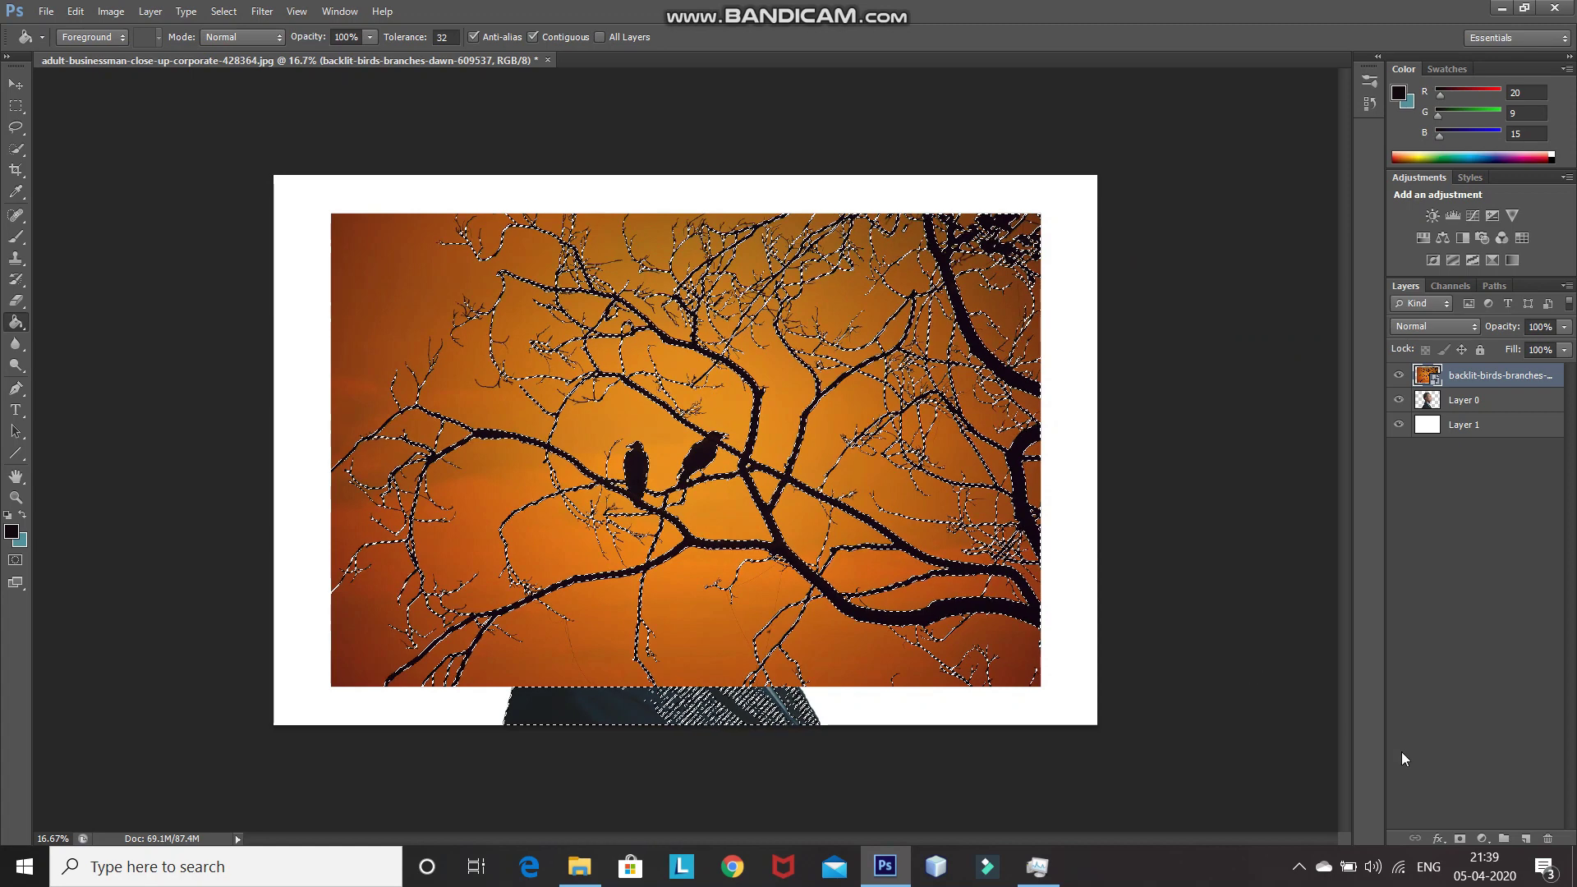
# - Reduce the birds image to the selected branches with a layer mask, rasterizing the layer and applying the mask
pyautogui.click(1461, 839)
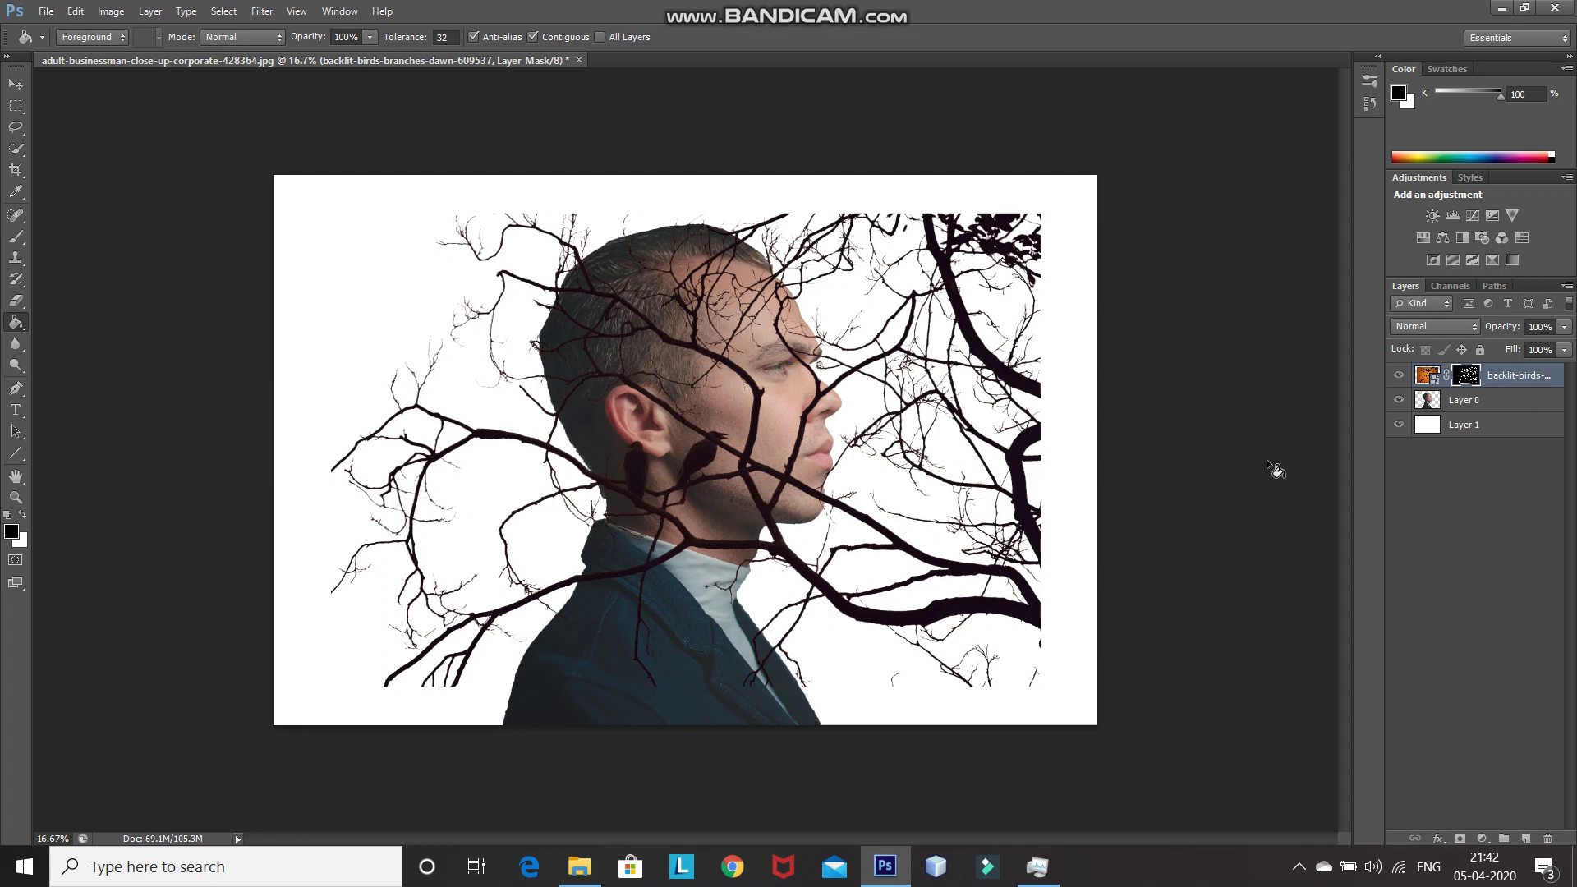
pyautogui.rightClick(1549, 386)
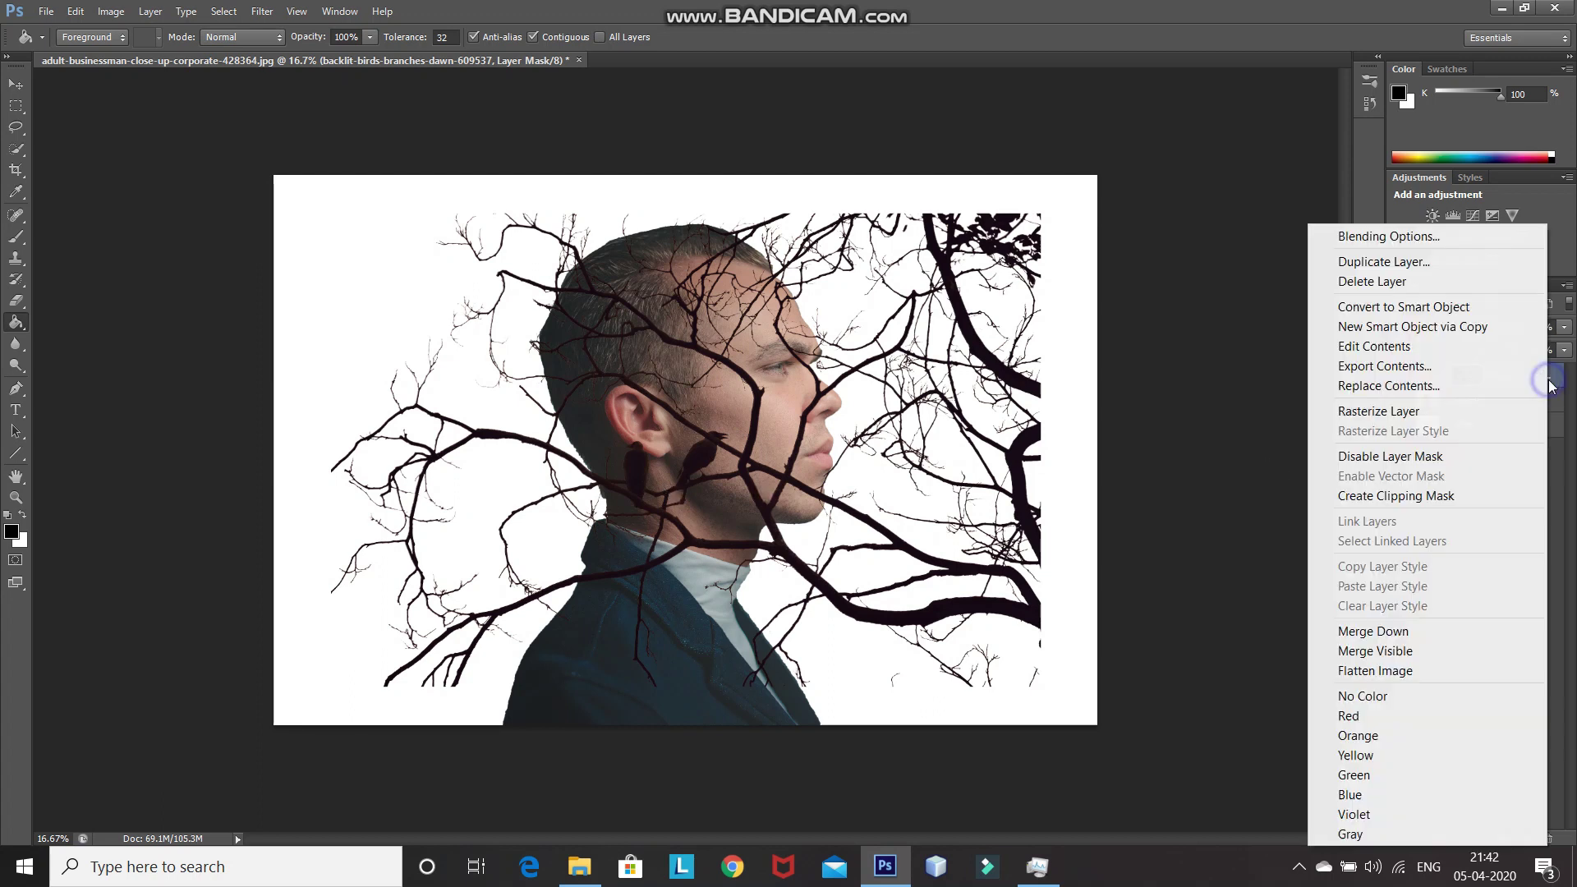
pyautogui.click(1450, 411)
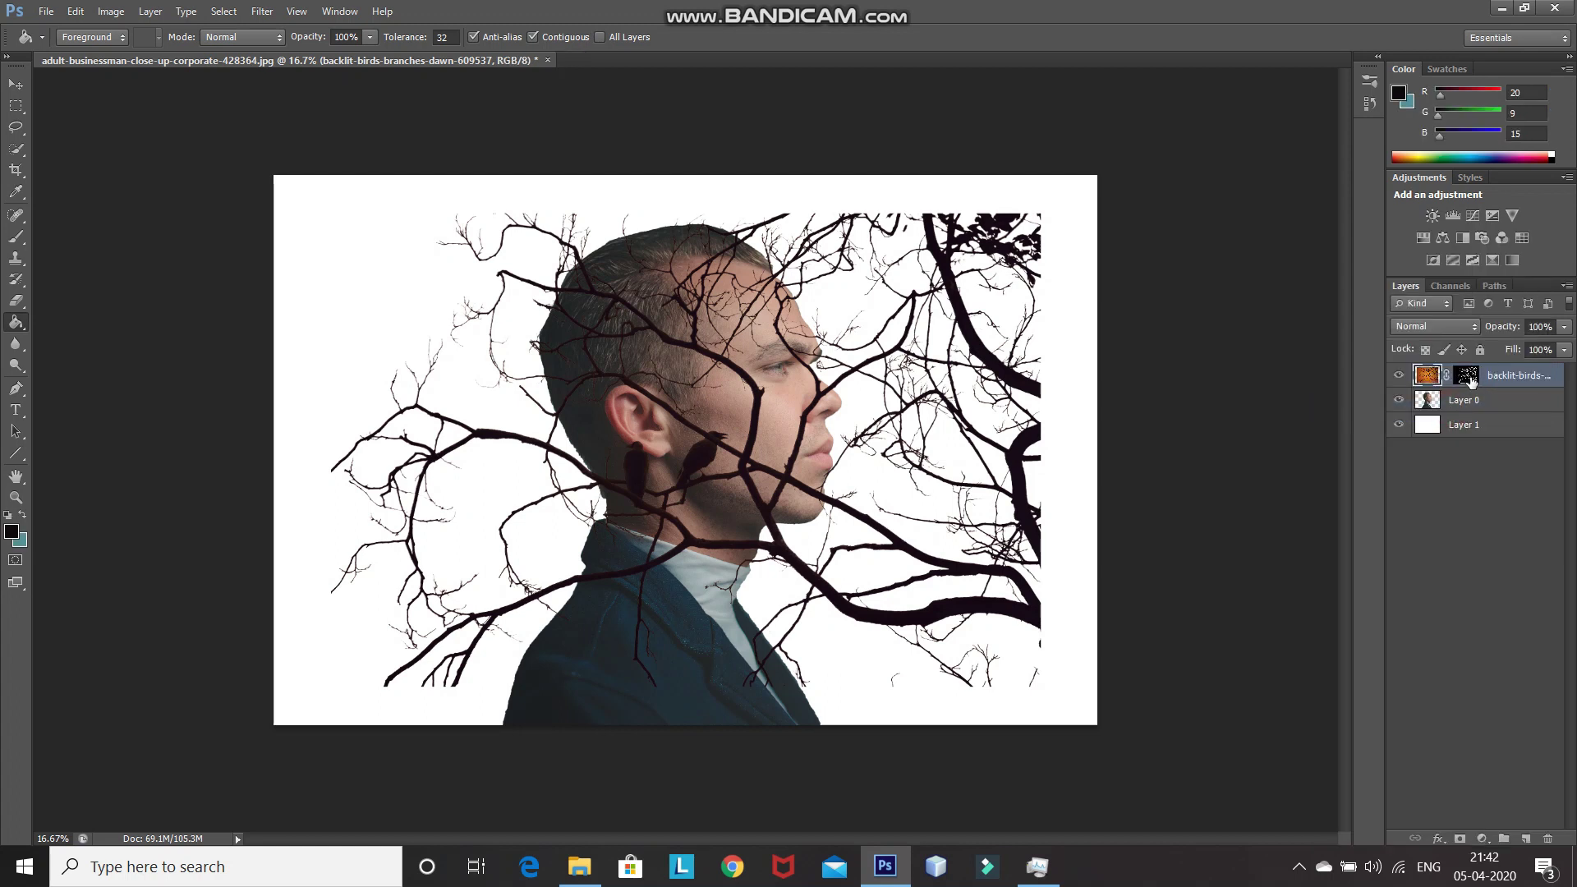
pyautogui.click(1468, 378)
pyautogui.rightClick(1471, 380)
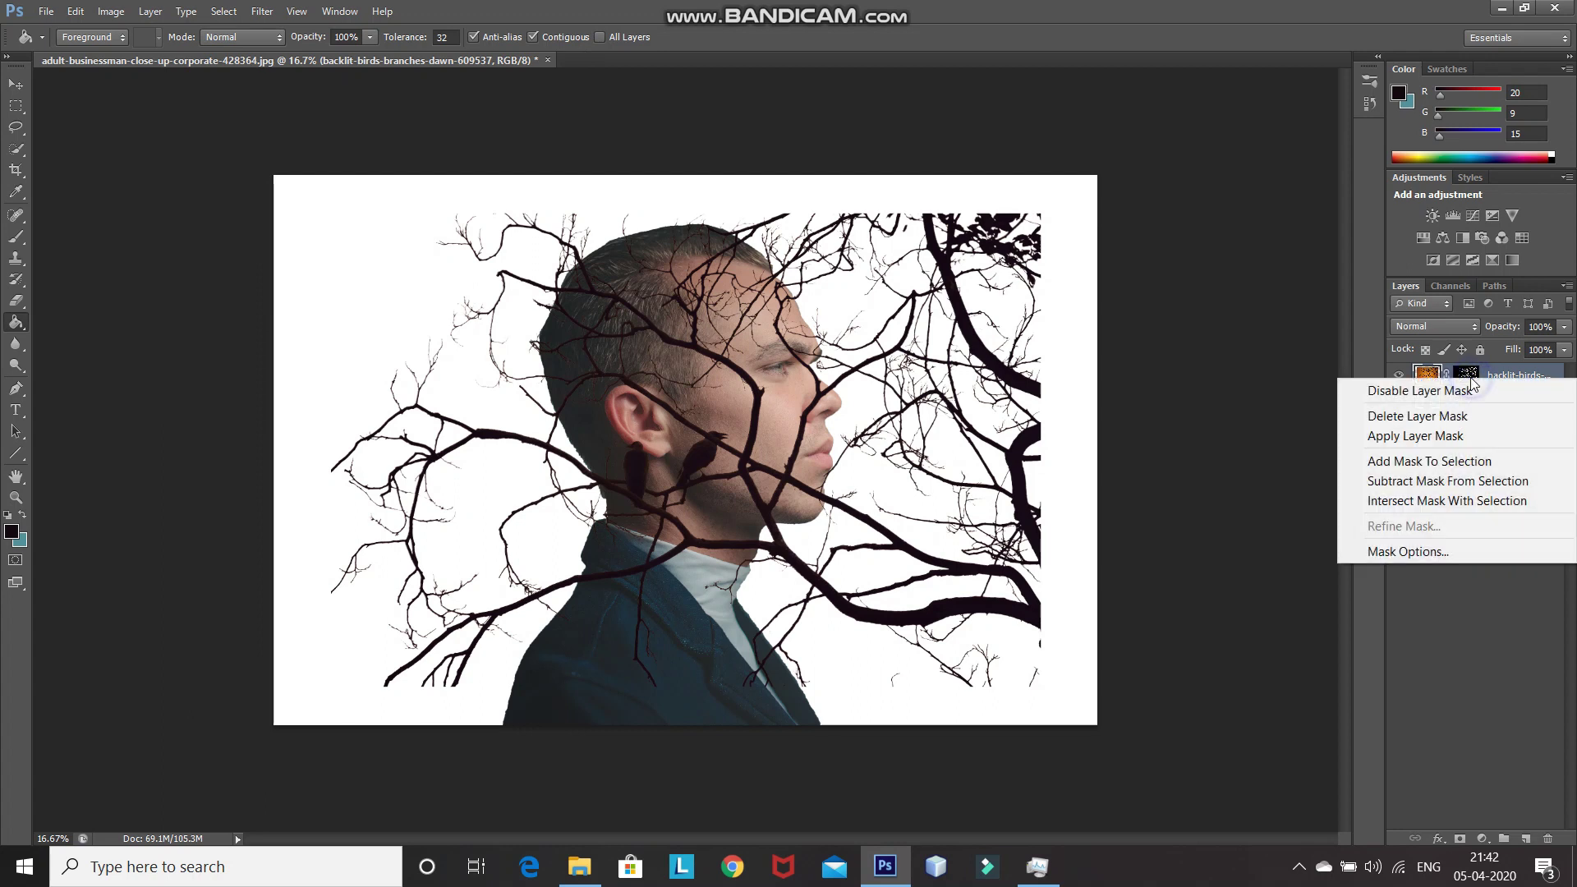
pyautogui.click(1435, 438)
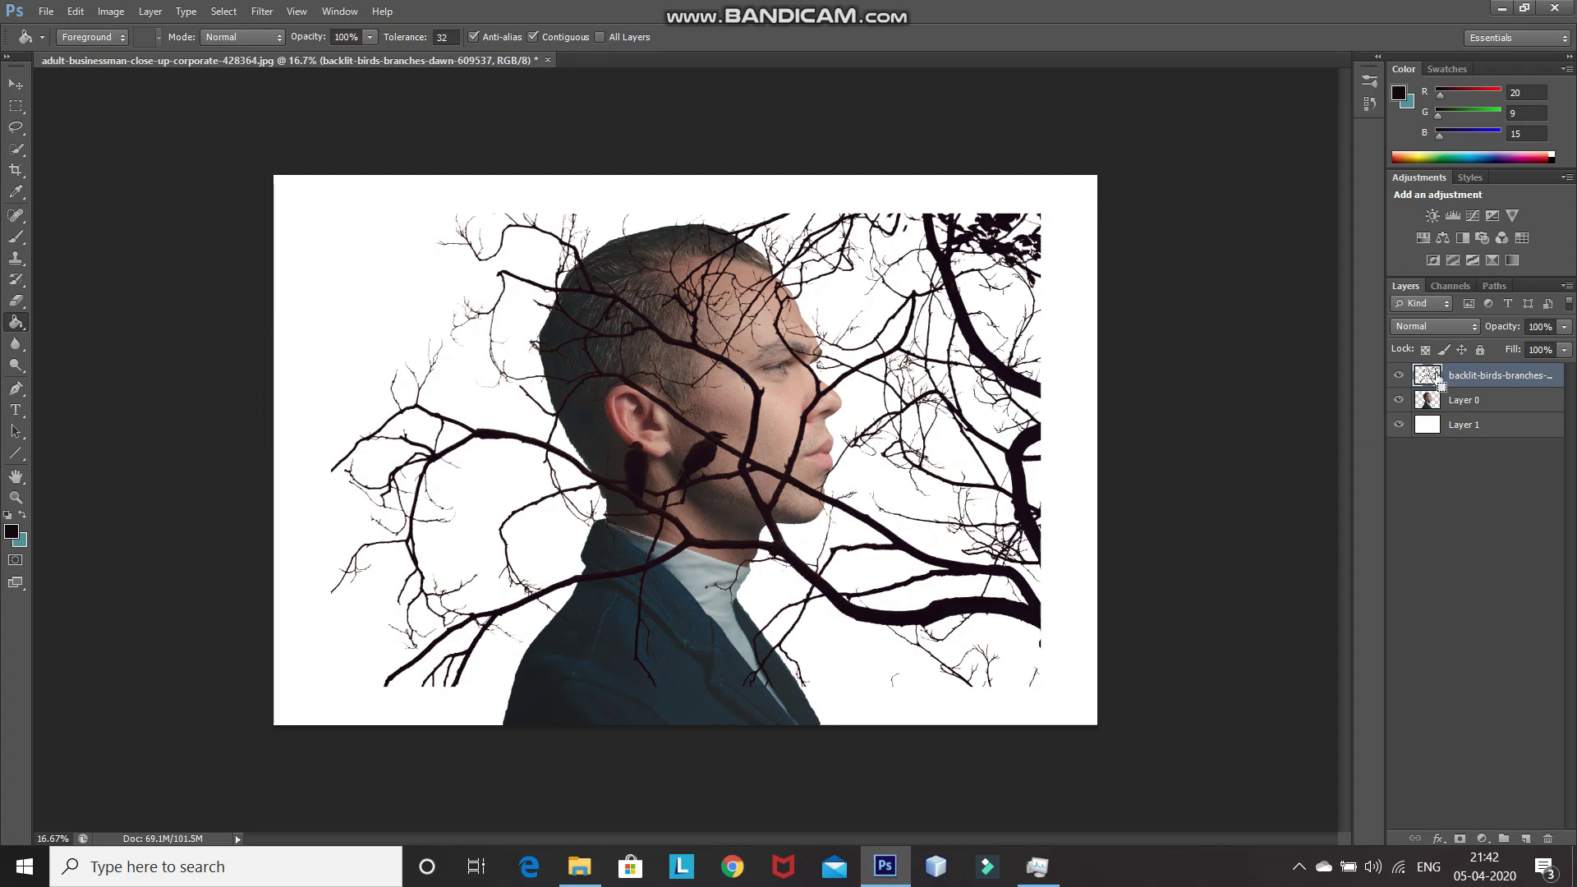
# - Load the branches layer's outline as a selection, fill it with pure black (000000) using the Paint Bucket, and deselect
pyautogui.keyDown('ctrl'); pyautogui.click(1436, 378); pyautogui.keyUp('ctrl')
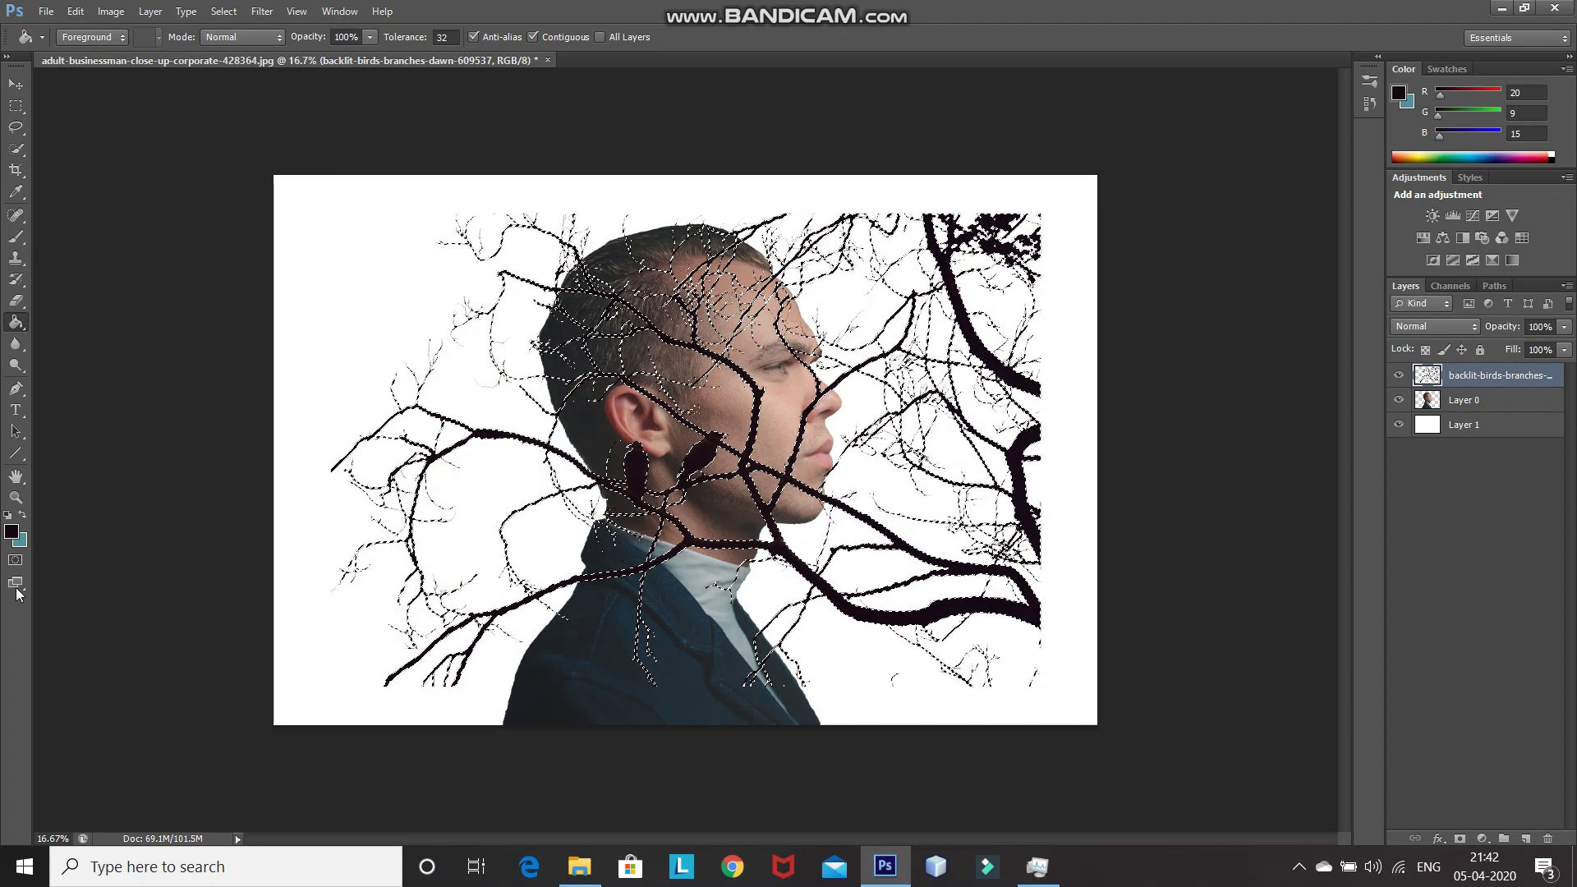
pyautogui.click(12, 532)
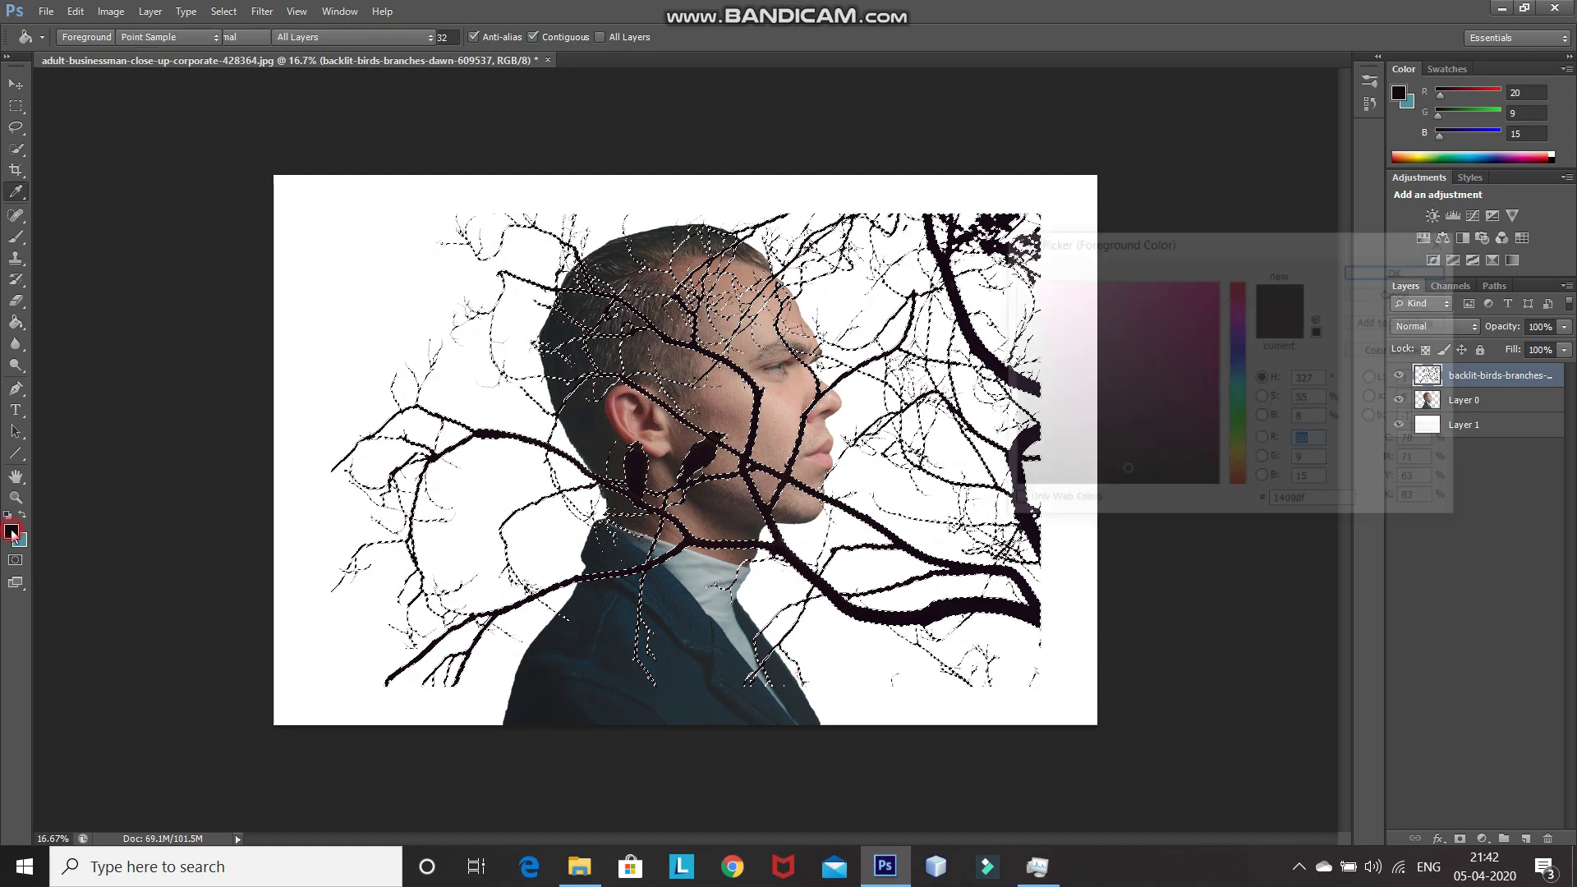
pyautogui.click(1011, 488)
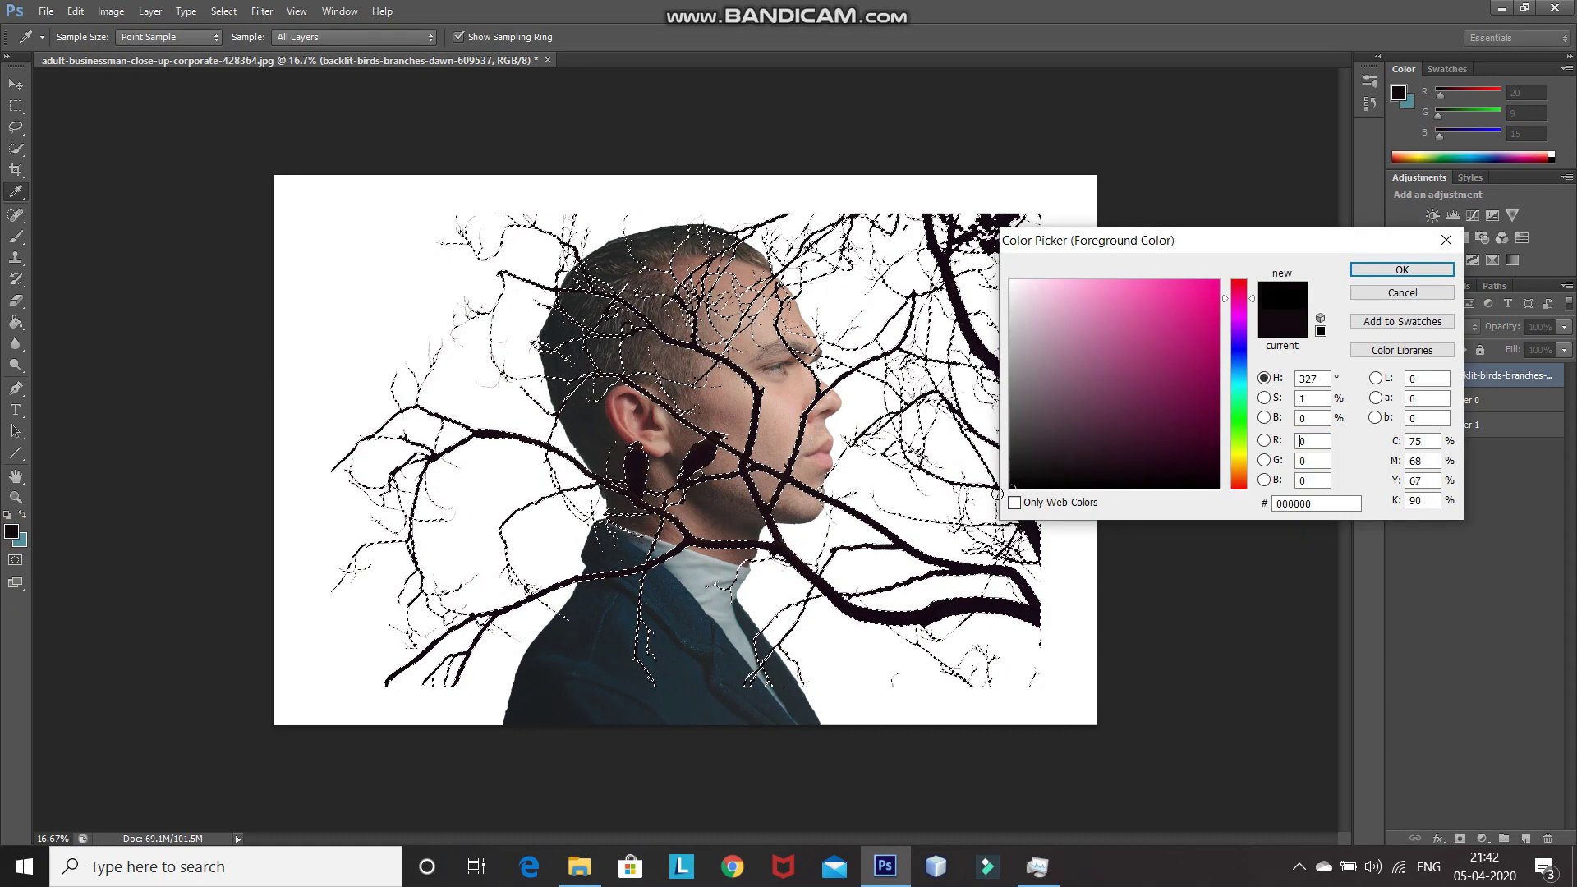
pyautogui.click(1403, 269)
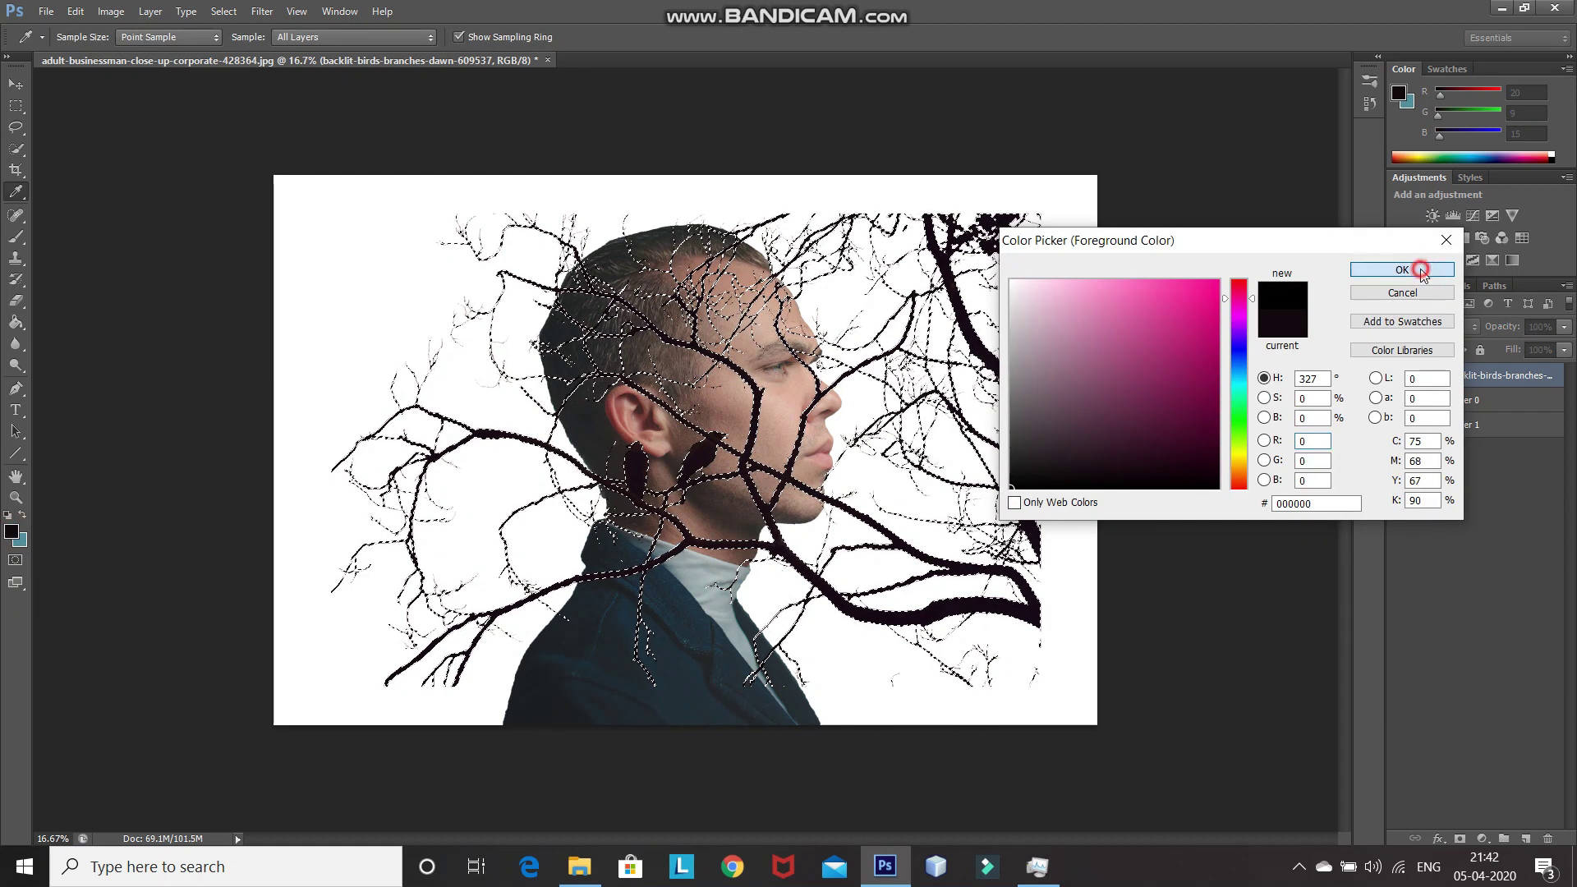
pyautogui.rightClick(11, 325)
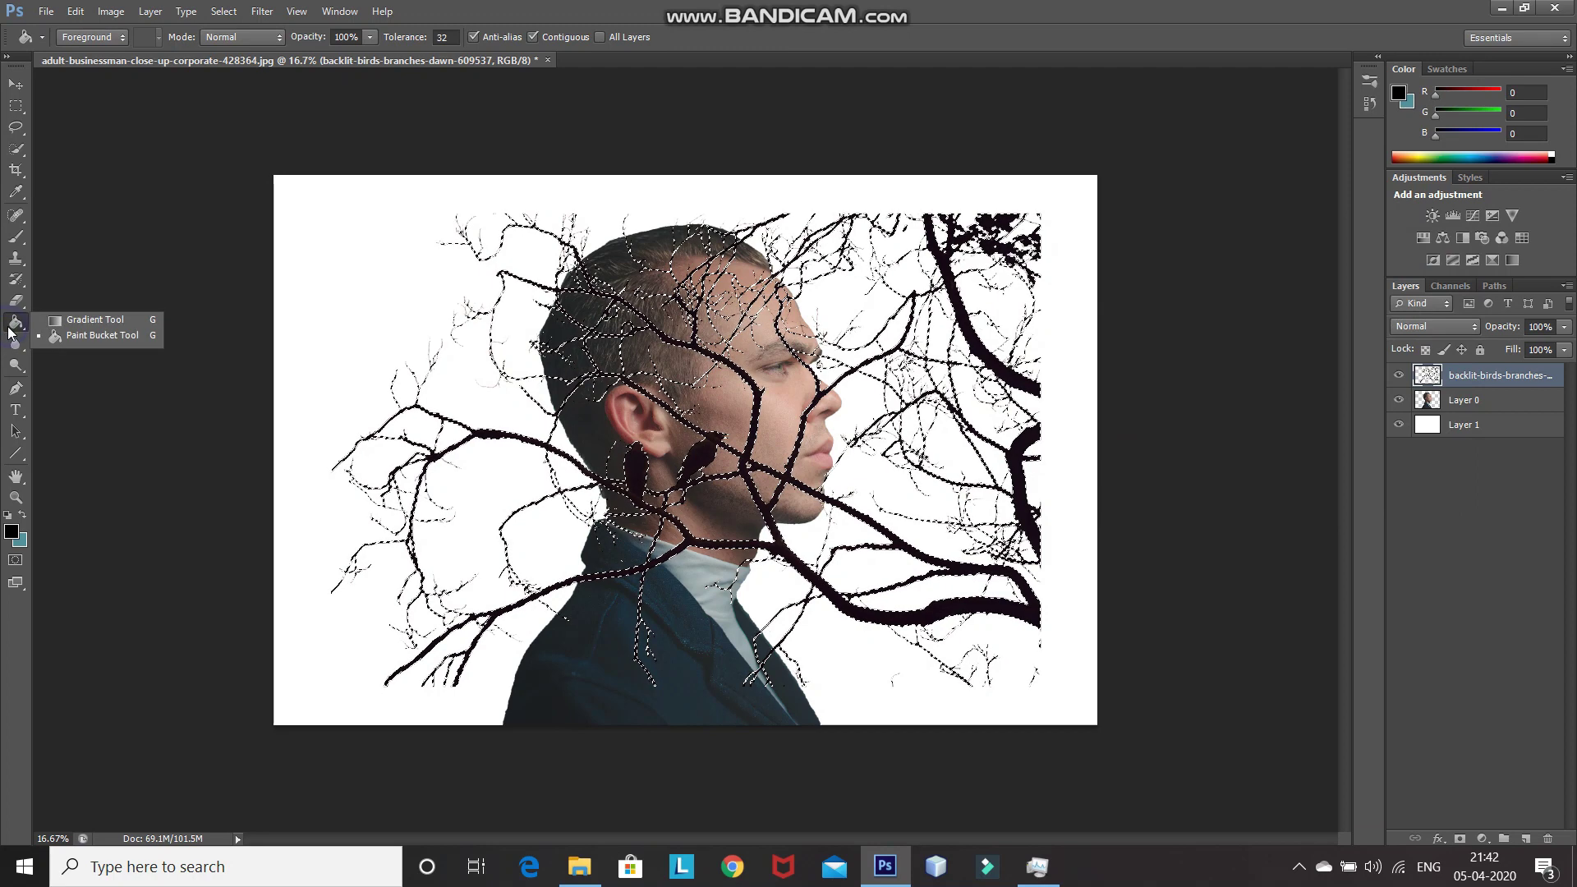
pyautogui.click(38, 333)
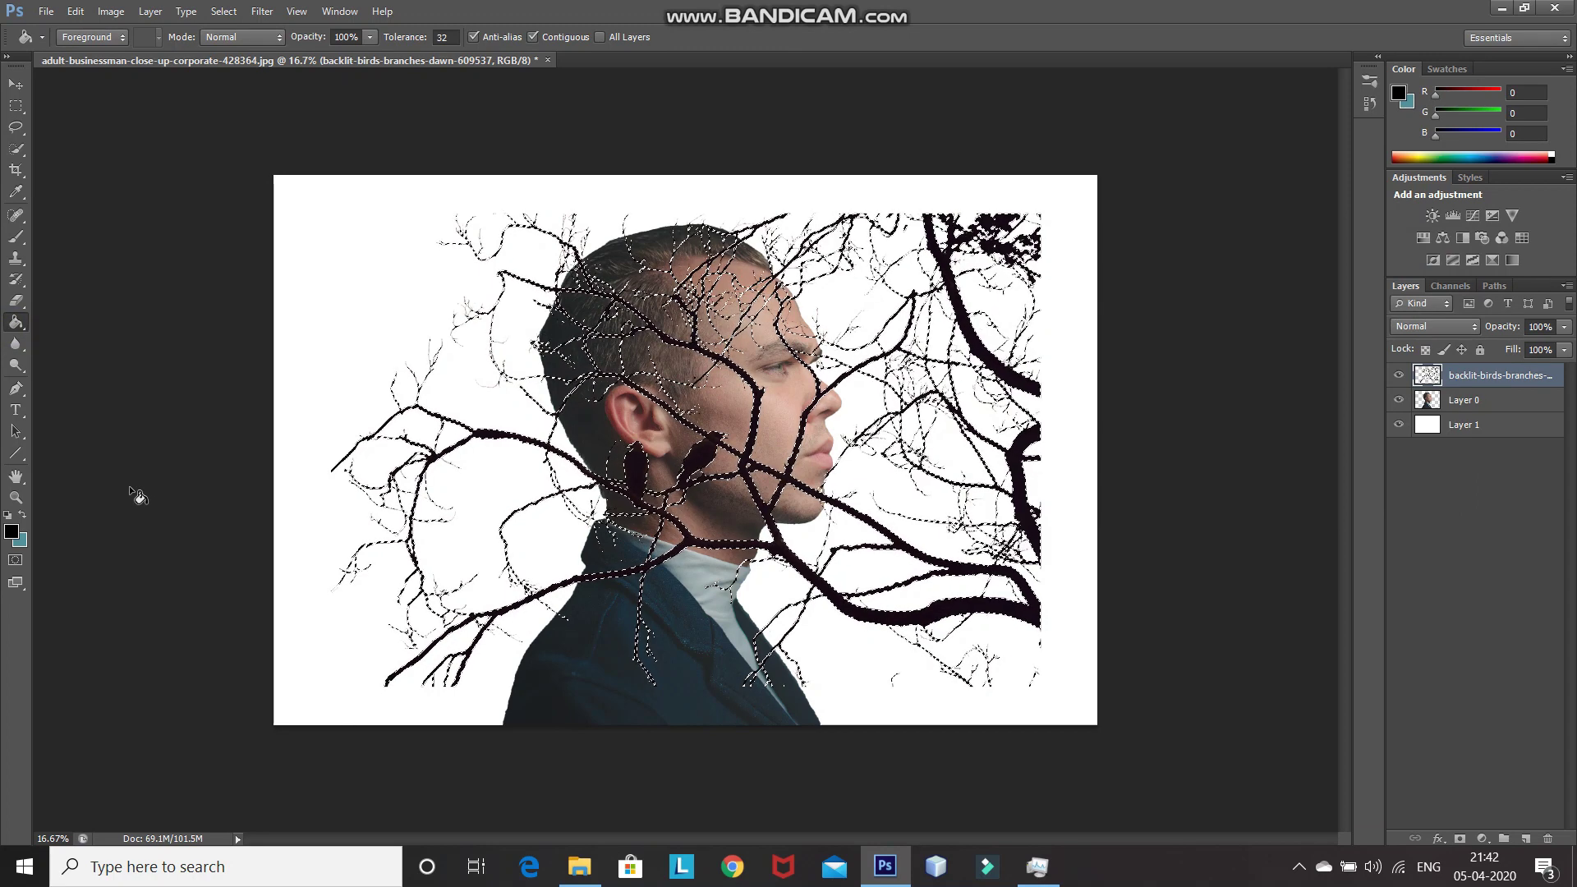
pyautogui.click(701, 455)
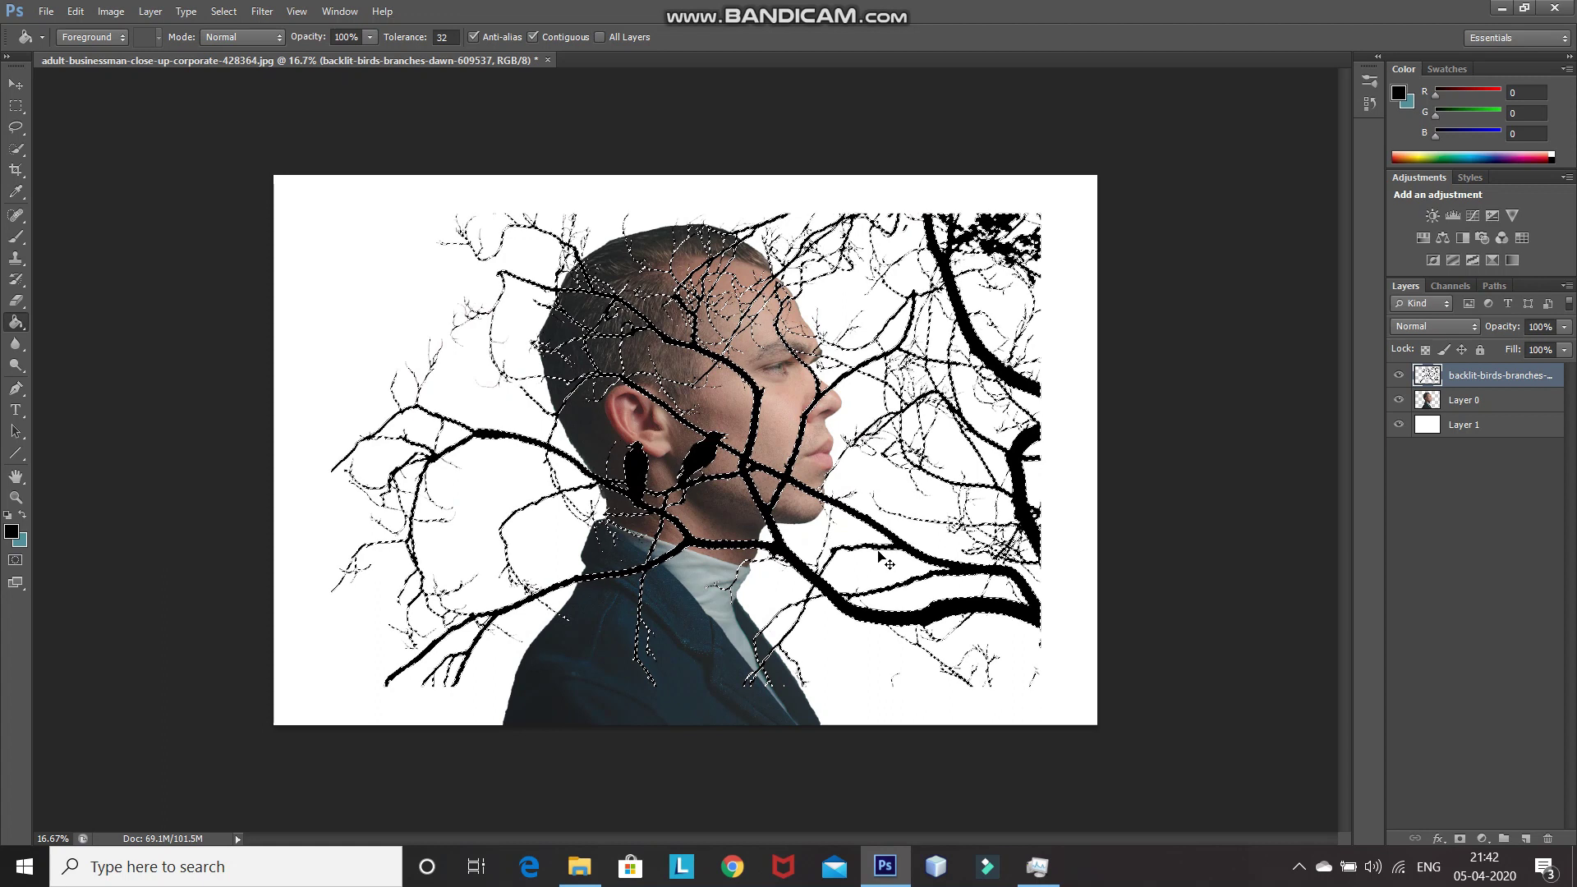
pyautogui.hotkey('ctrl', 'd')
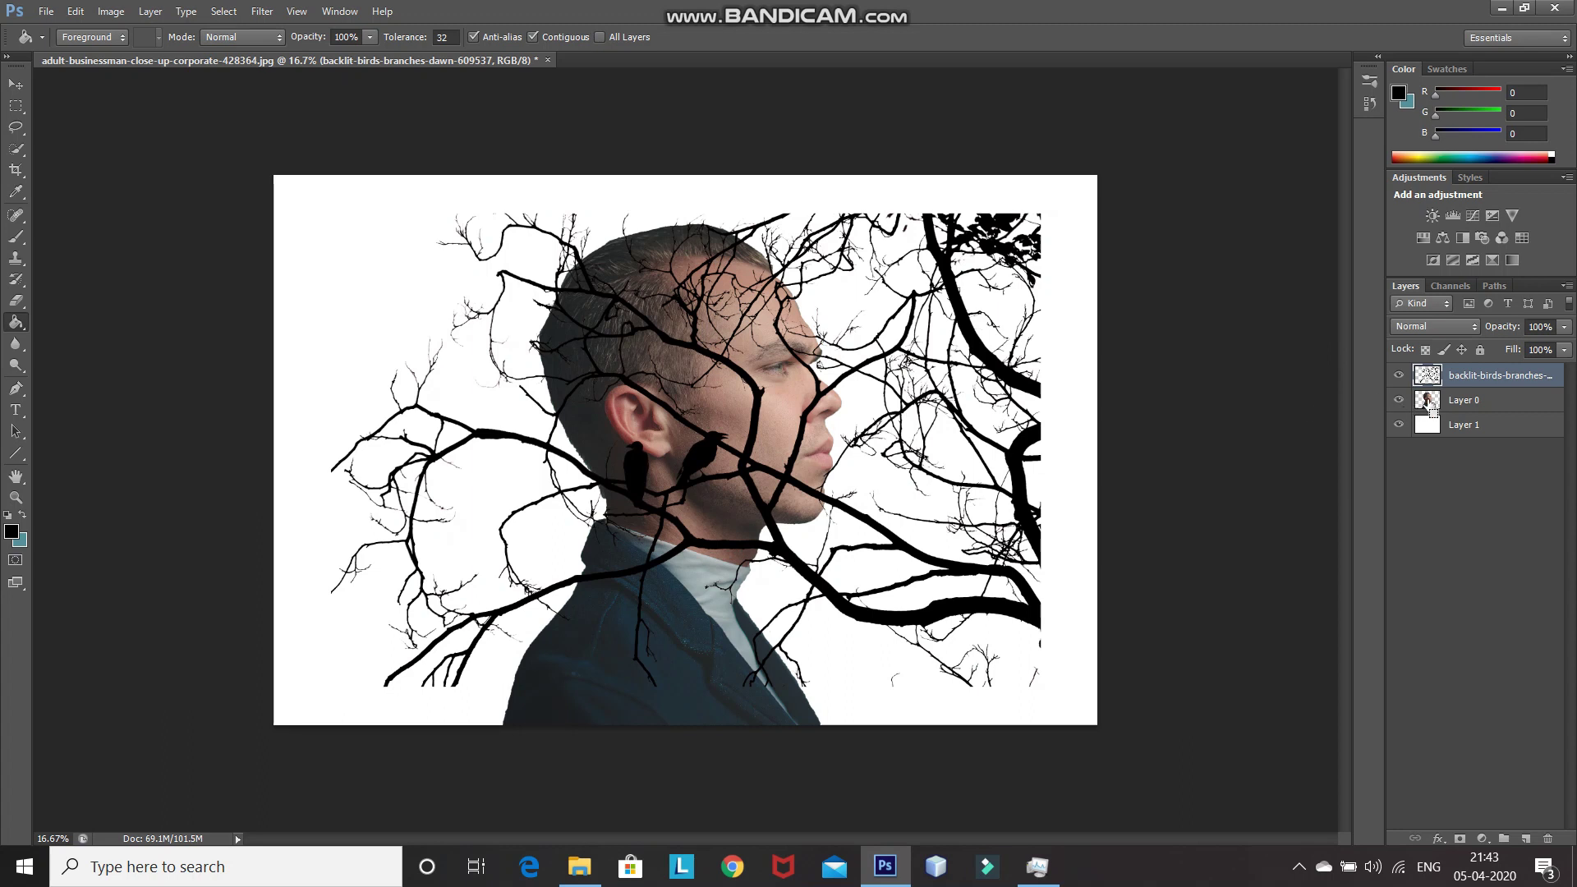
# - Mask the branches layer to the man's silhouette from Layer 0 and lower Layer 0's Fill to 0%
pyautogui.keyDown('ctrl'); pyautogui.click(1430, 402); pyautogui.keyUp('ctrl')
pyautogui.click(1459, 839)
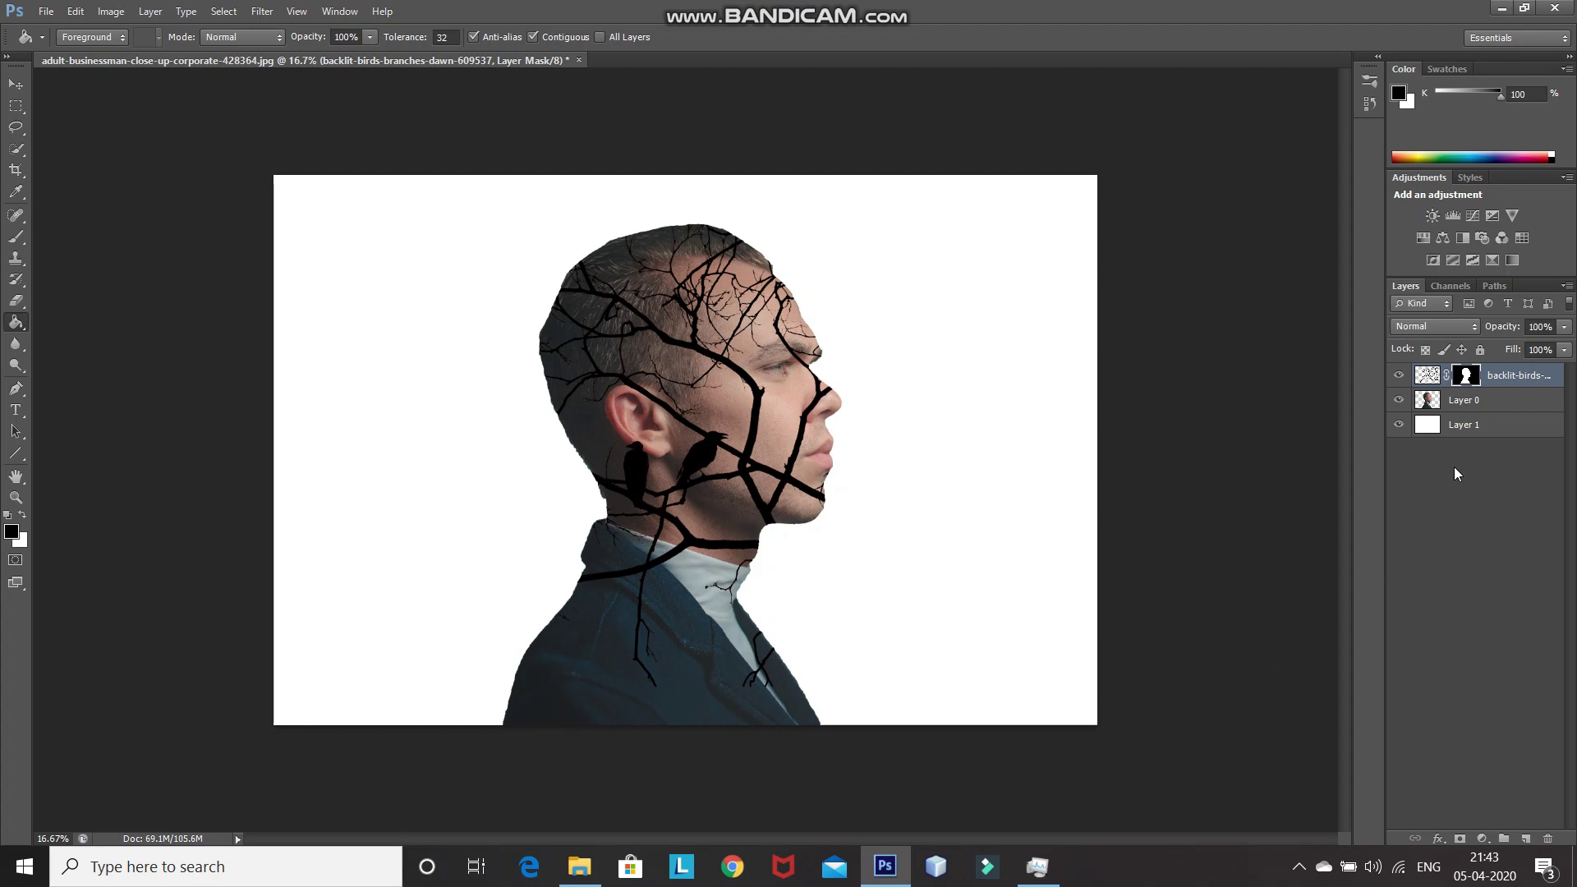
pyautogui.click(1471, 401)
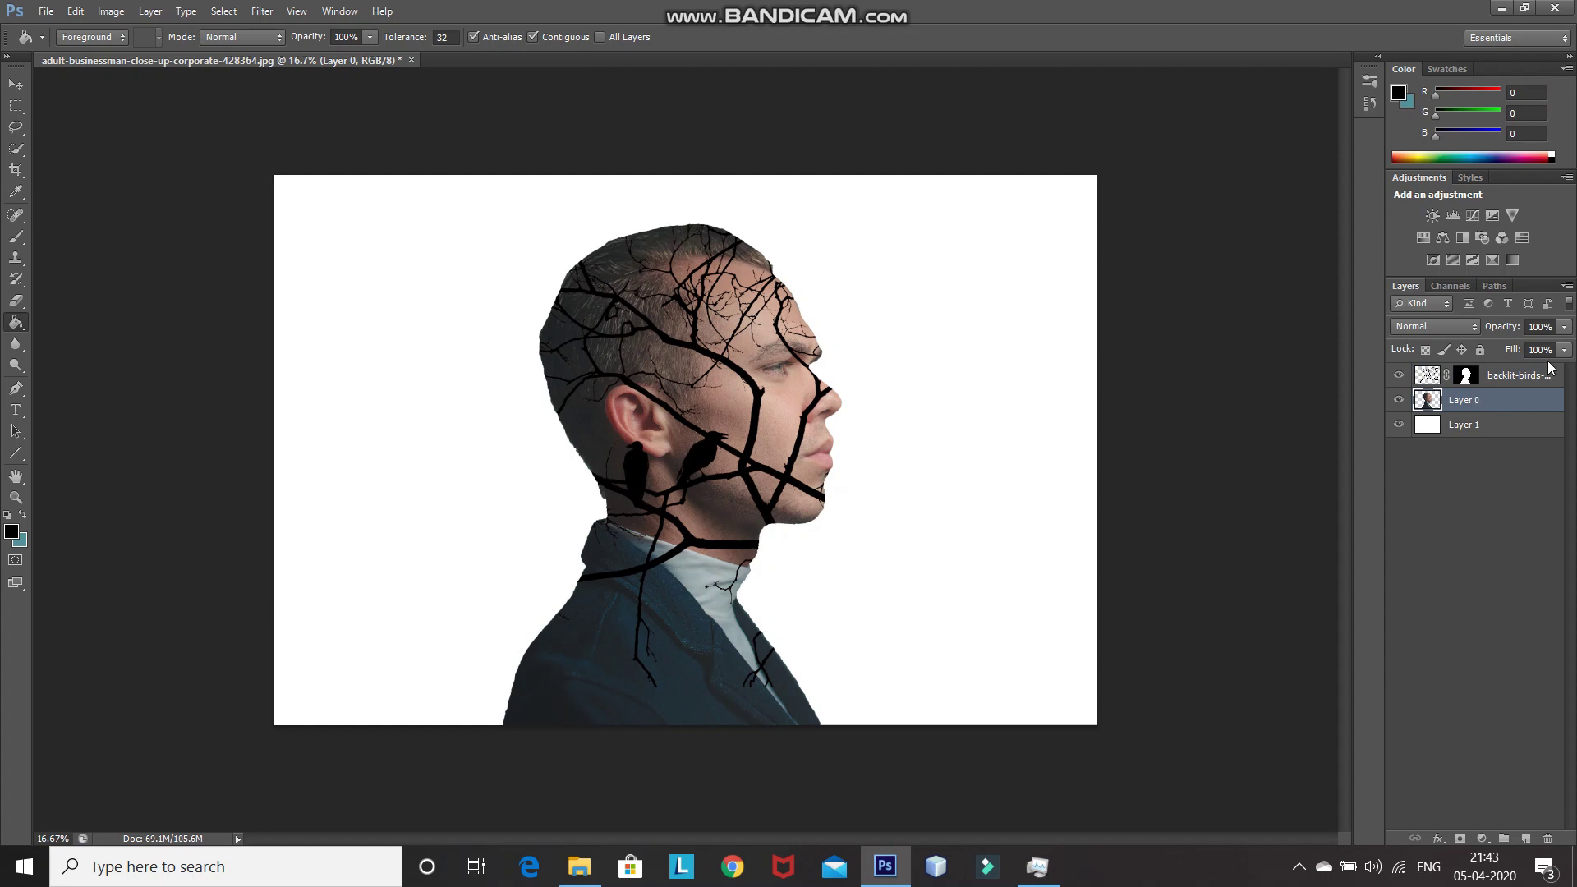
pyautogui.moveTo(1563, 355); pyautogui.dragTo(1479, 371)
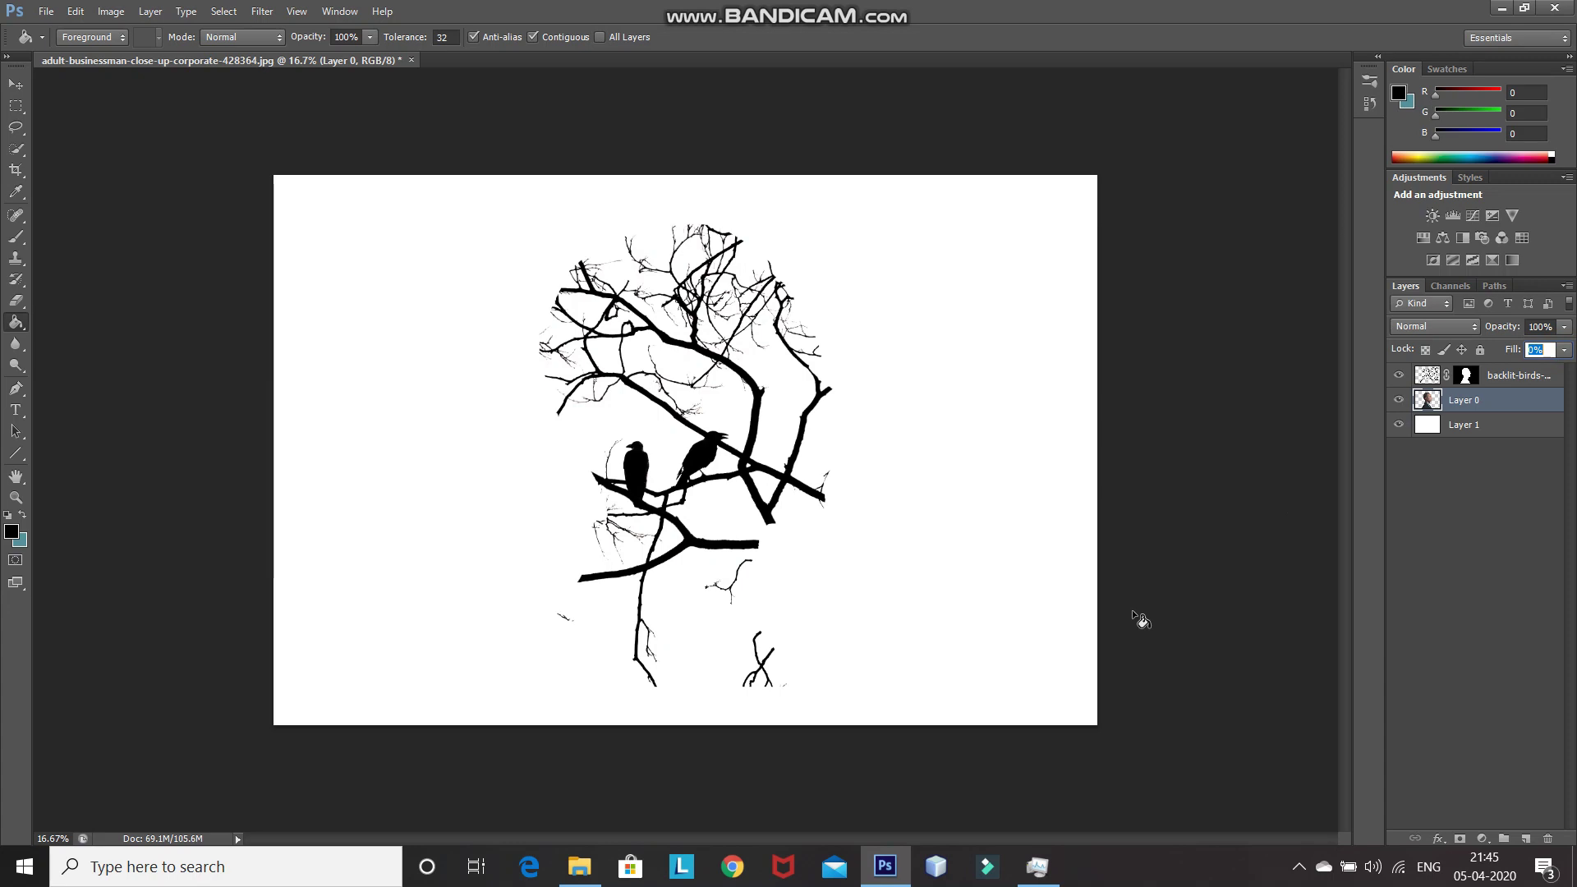
# - Scale the branches layer to about 78% without its mask and reposition it so the birds sit in the face area
pyautogui.click(1427, 375)
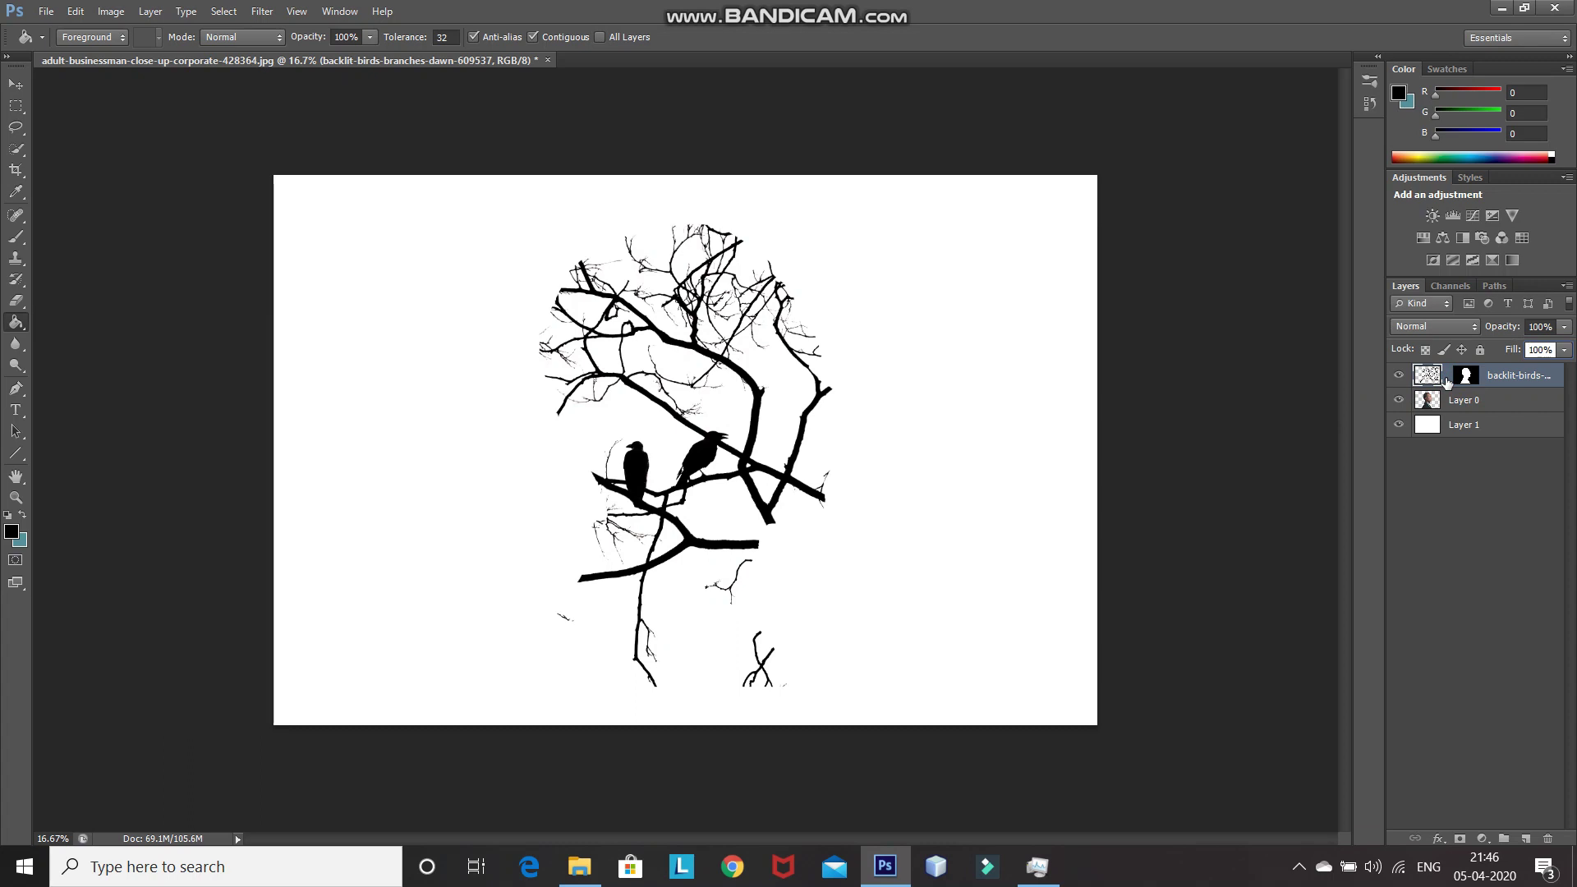
pyautogui.hotkey('ctrl', 't')
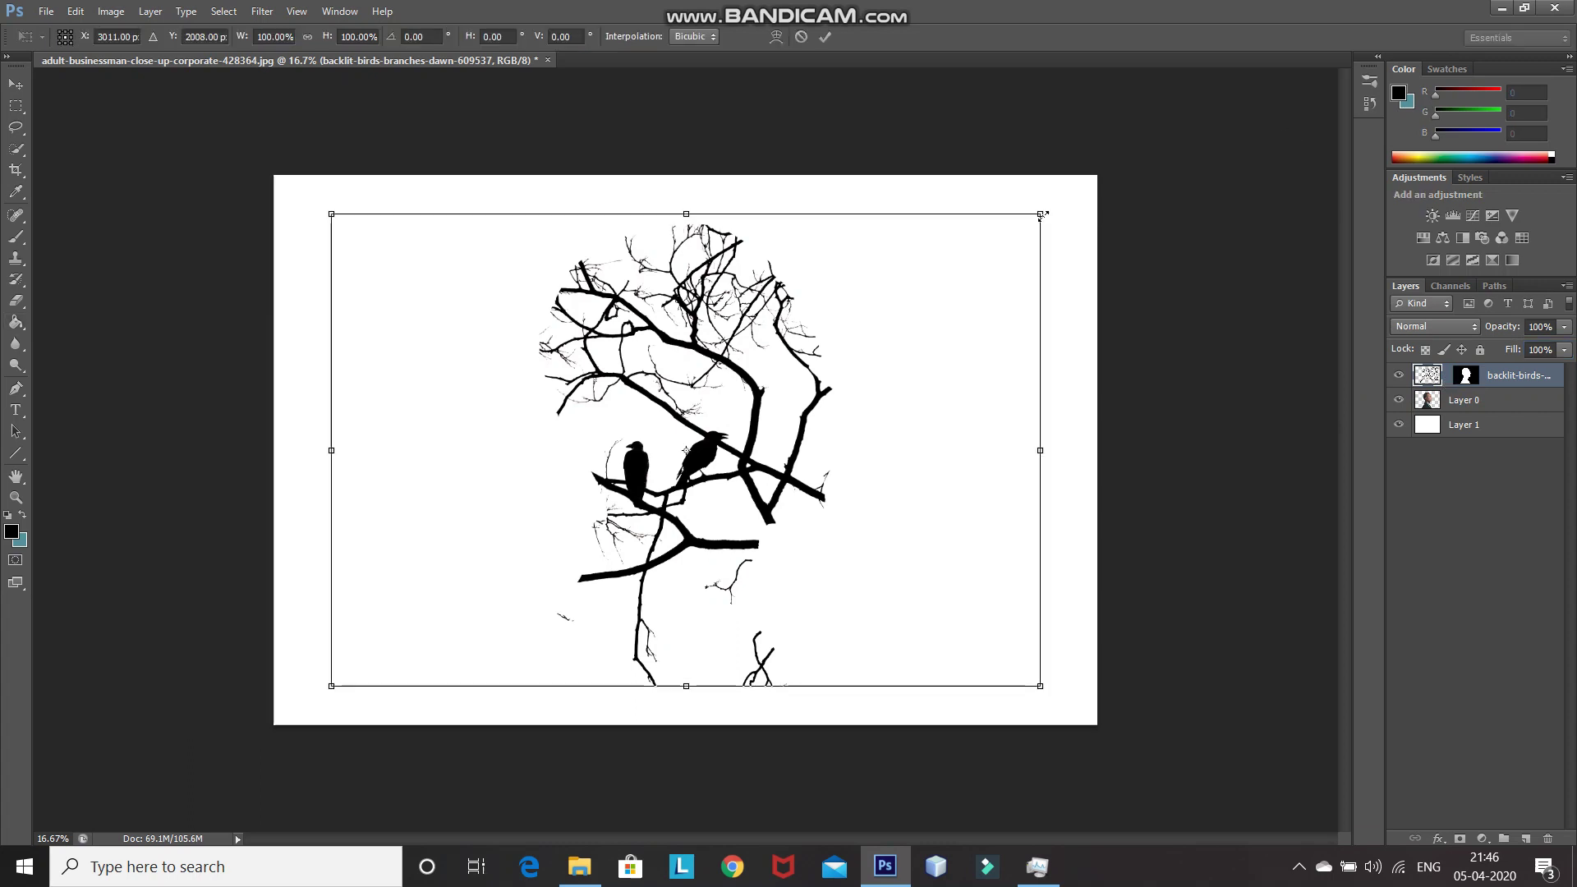
pyautogui.moveTo(1041, 214); pyautogui.dragTo(851, 314)
pyautogui.moveTo(644, 430); pyautogui.dragTo(834, 323)
pyautogui.moveTo(1046, 218); pyautogui.dragTo(1068, 209)
pyautogui.moveTo(886, 266); pyautogui.dragTo(875, 268)
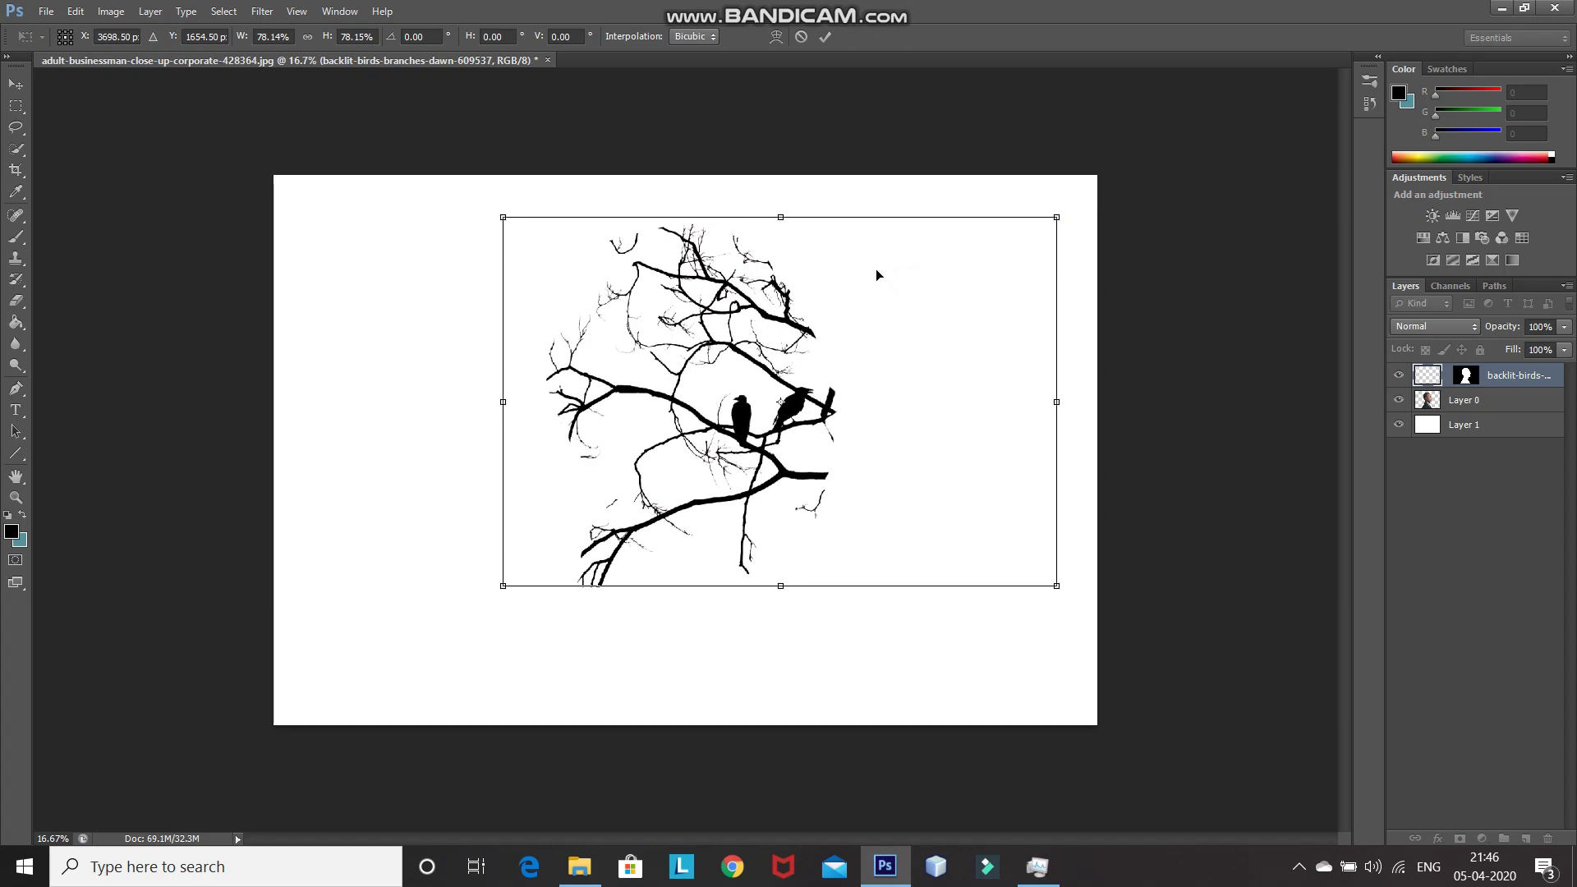
pyautogui.click(818, 41)
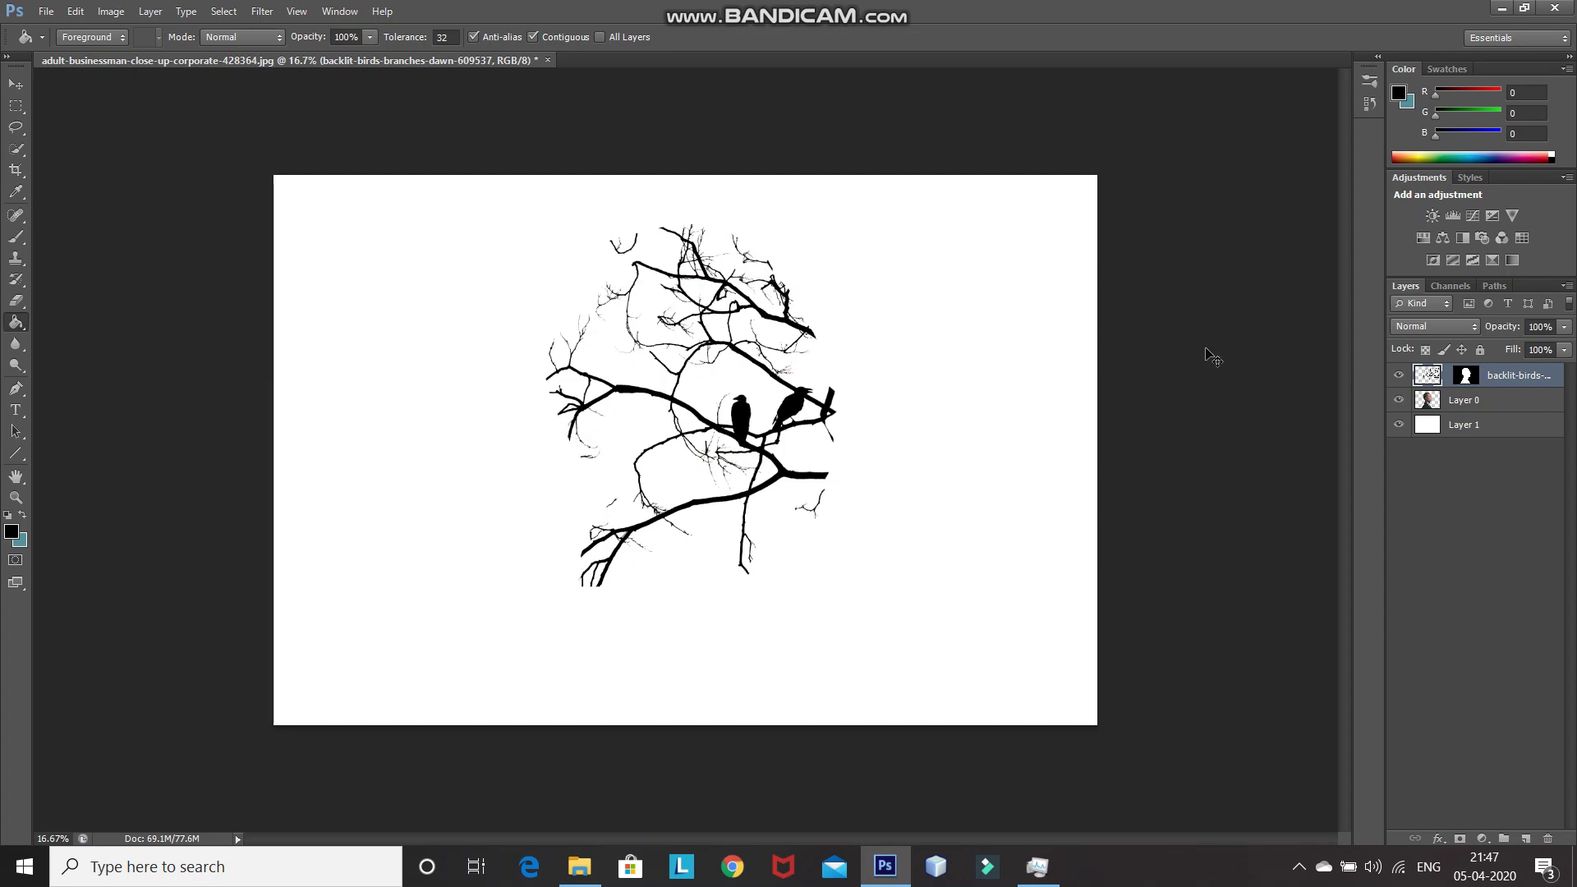
# - Duplicate the branches layer and place the copy over the lower neck and chest, scaled to about 95% and rotated about -7.6°
pyautogui.hotkey('ctrl', 'j')
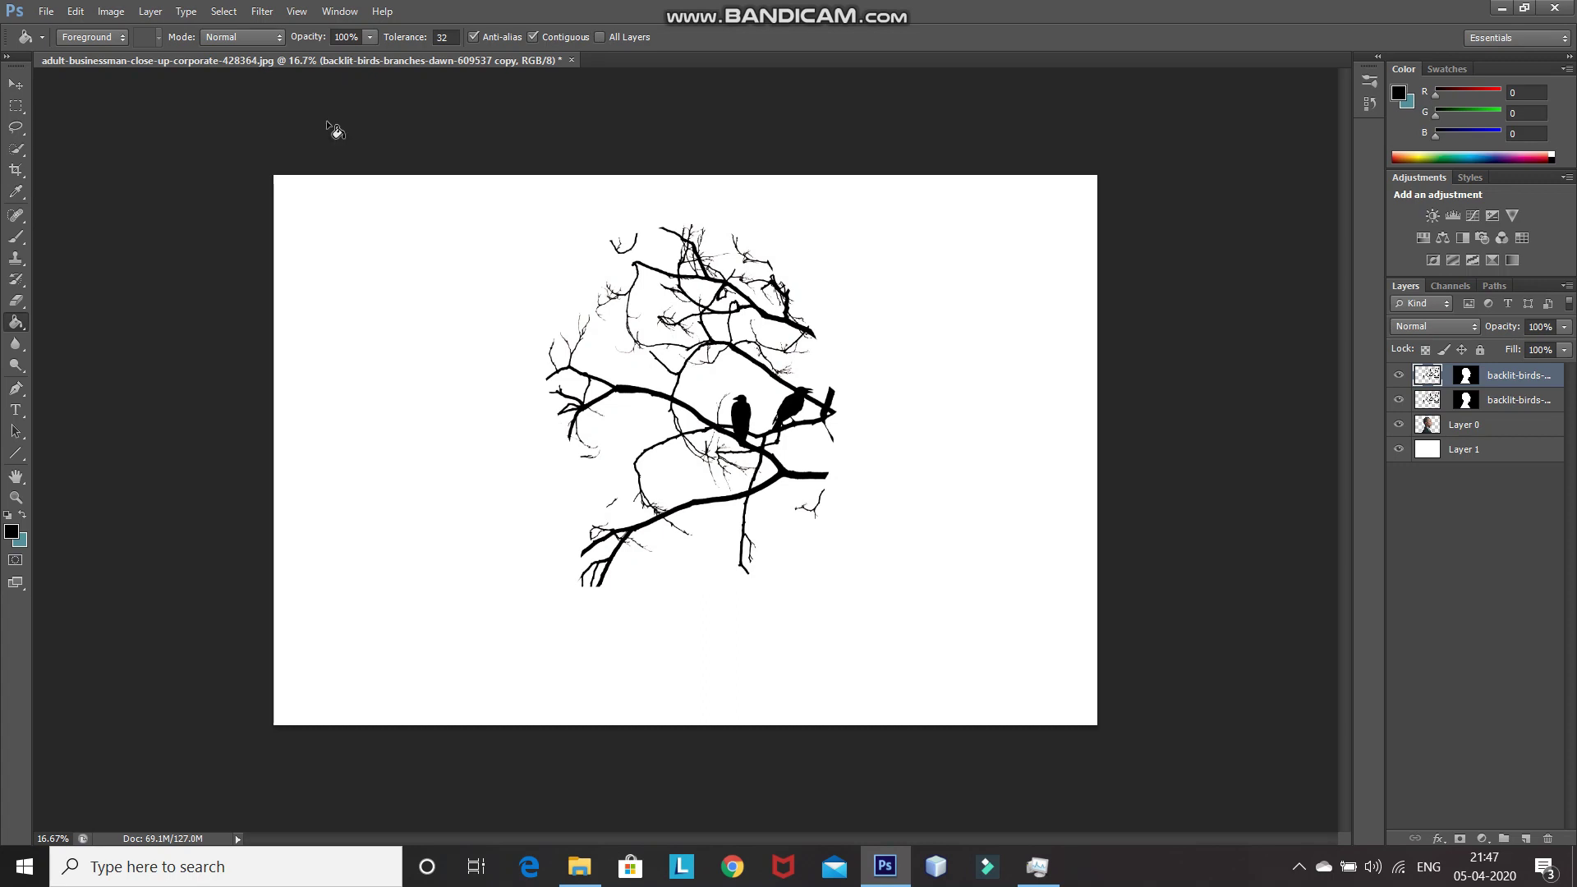
pyautogui.click(16, 84)
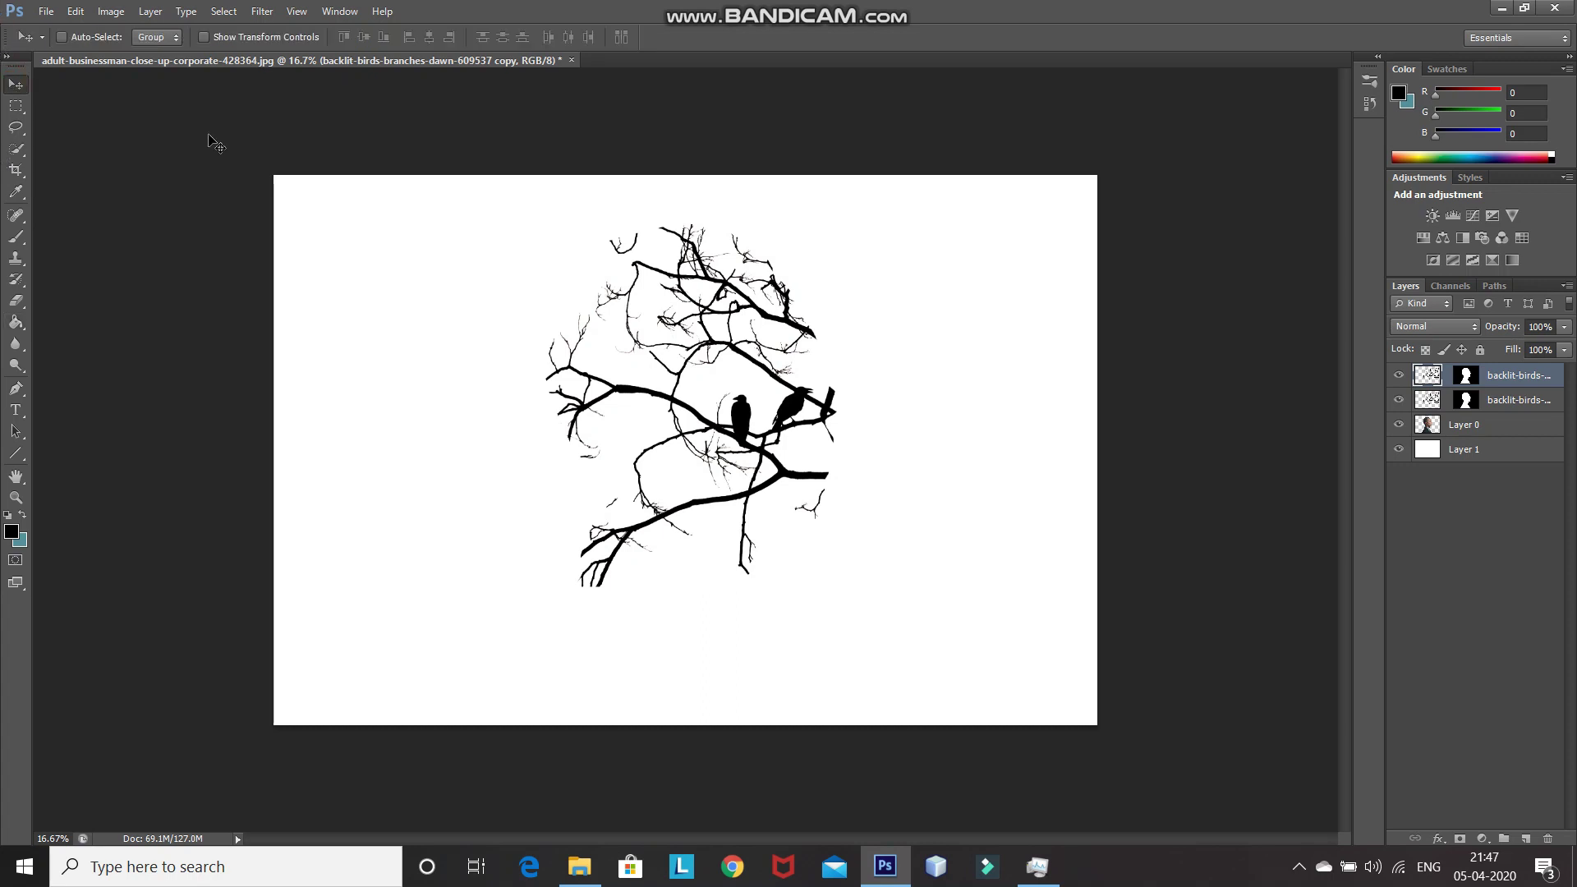
pyautogui.moveTo(637, 254); pyautogui.dragTo(763, 514)
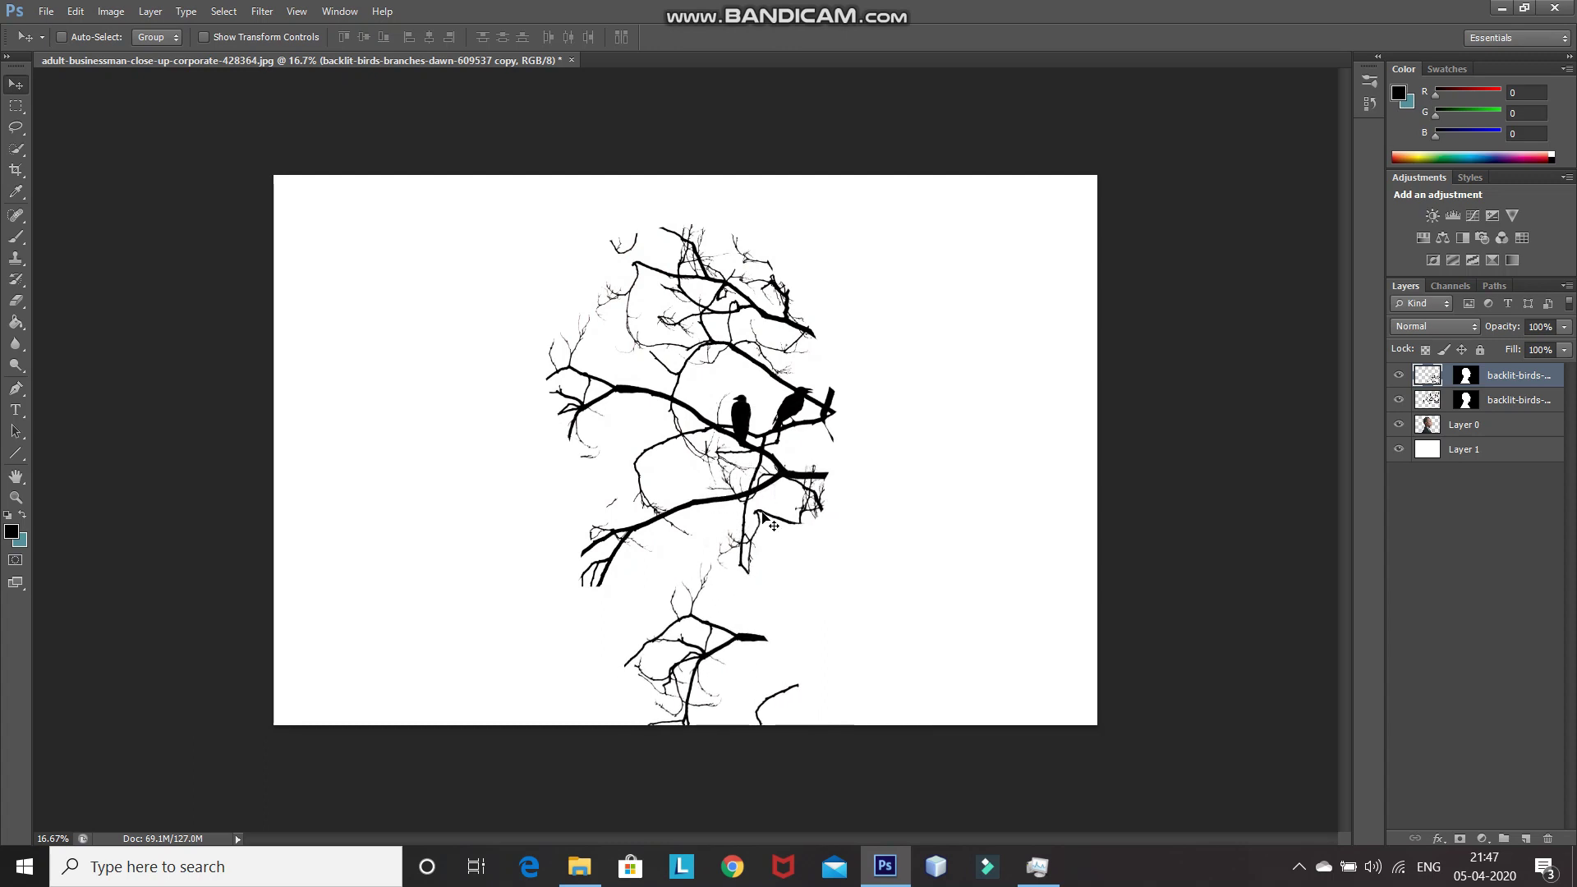
pyautogui.hotkey('ctrl', 't')
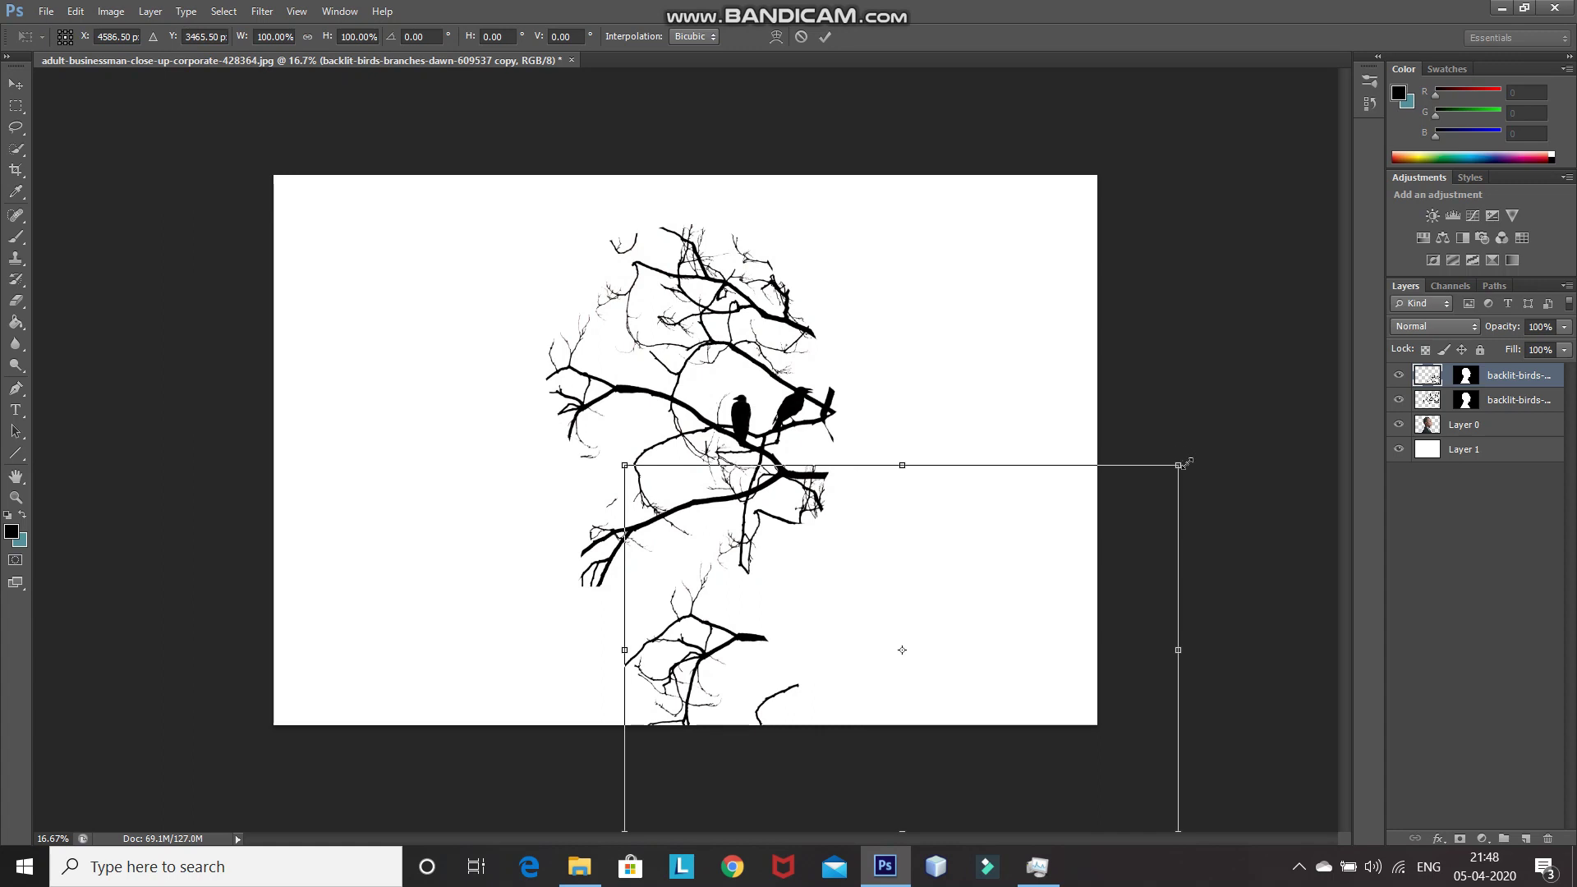
pyautogui.moveTo(1179, 464); pyautogui.dragTo(1137, 449)
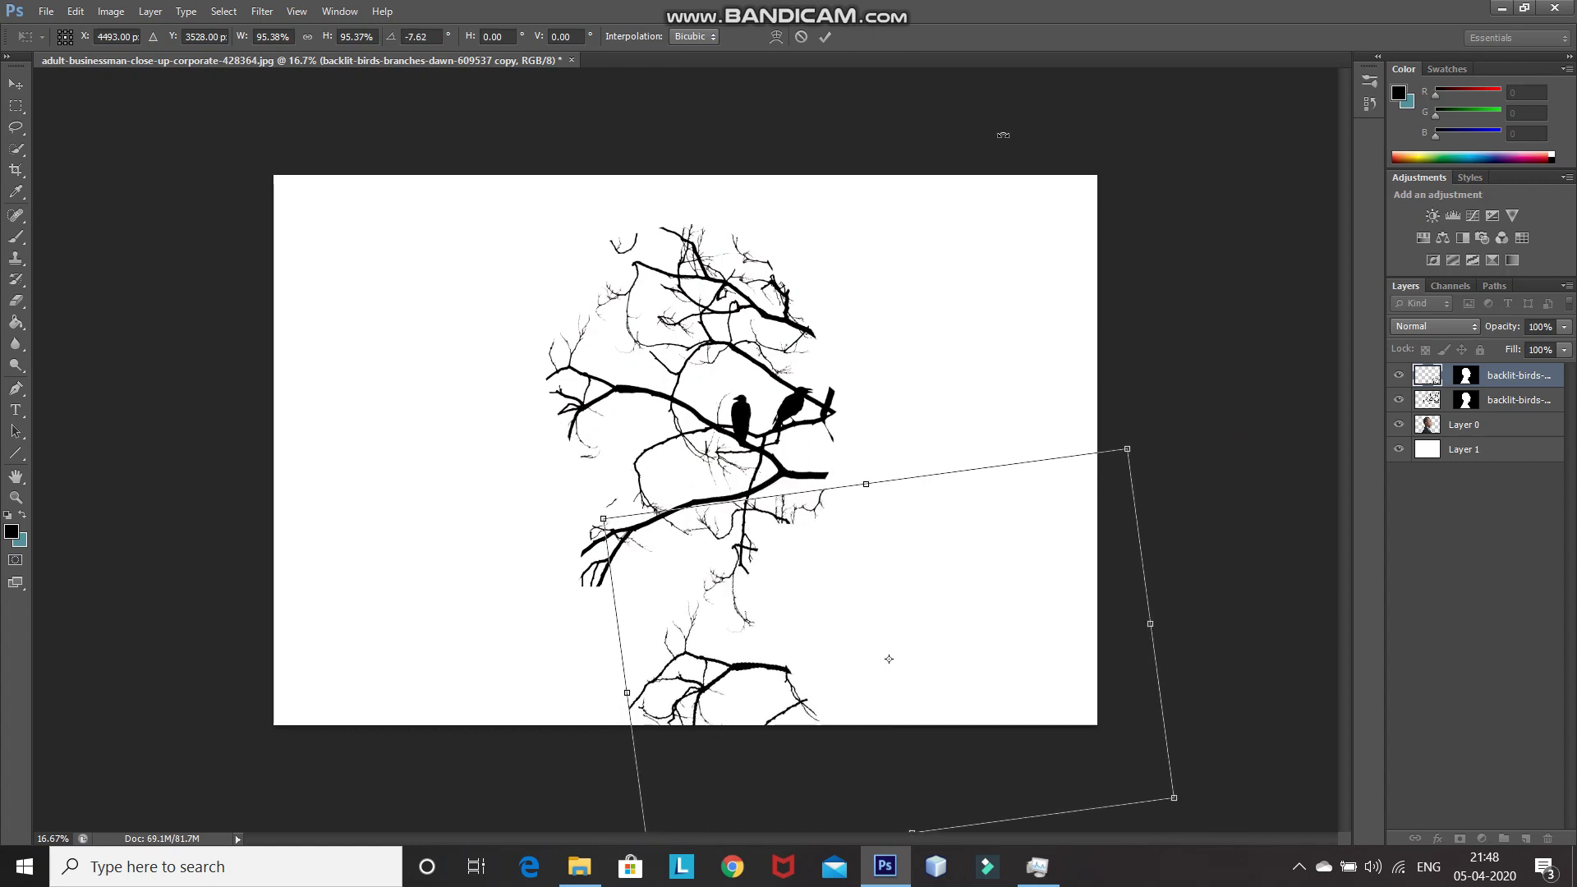
pyautogui.click(821, 37)
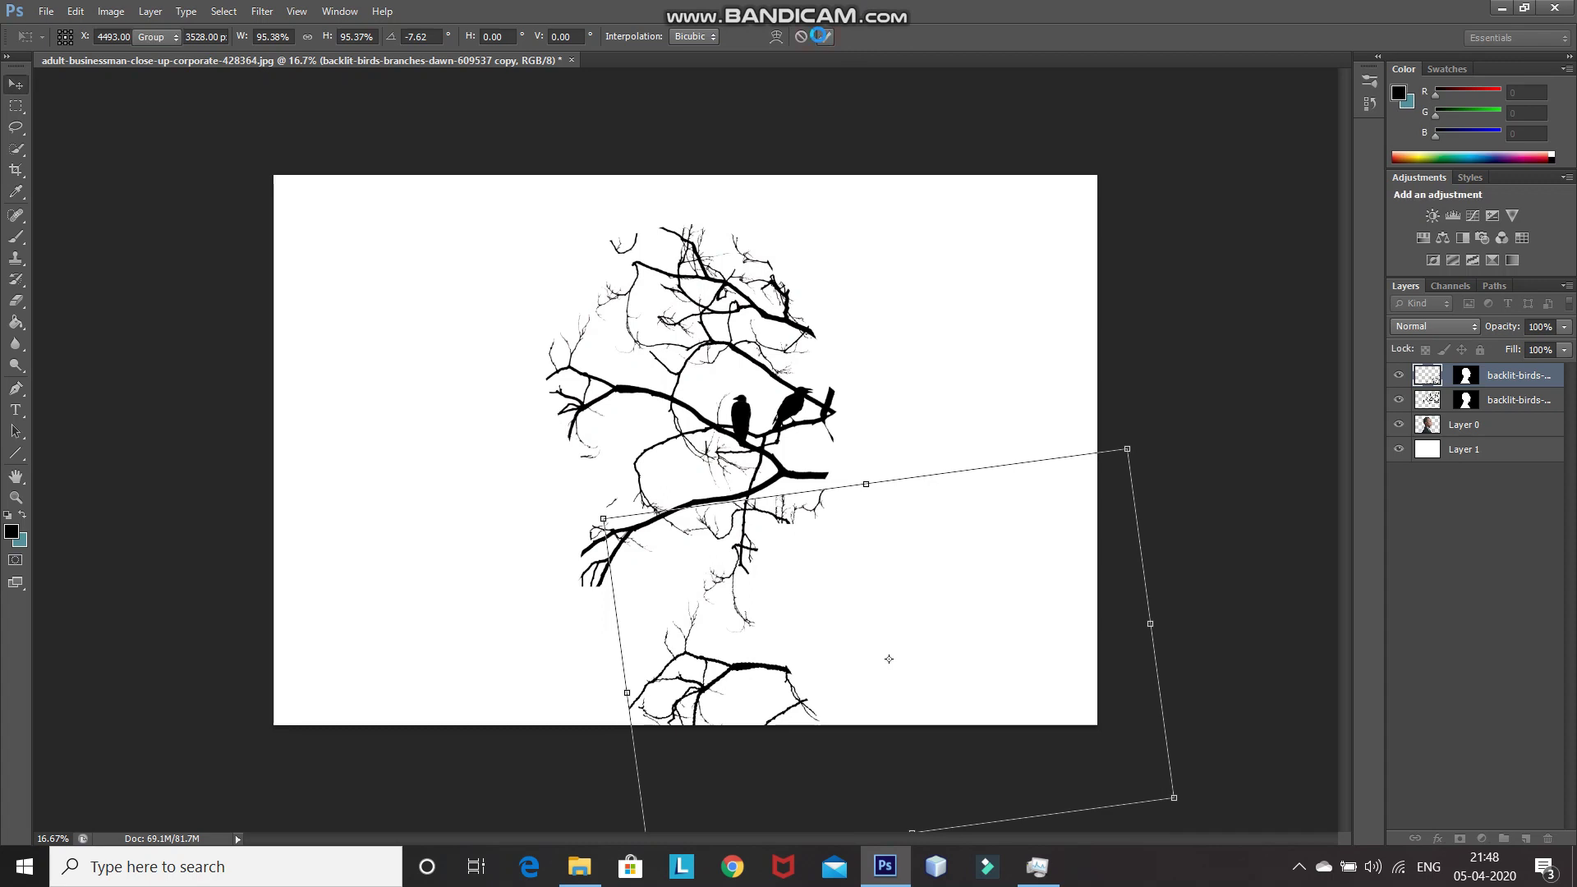
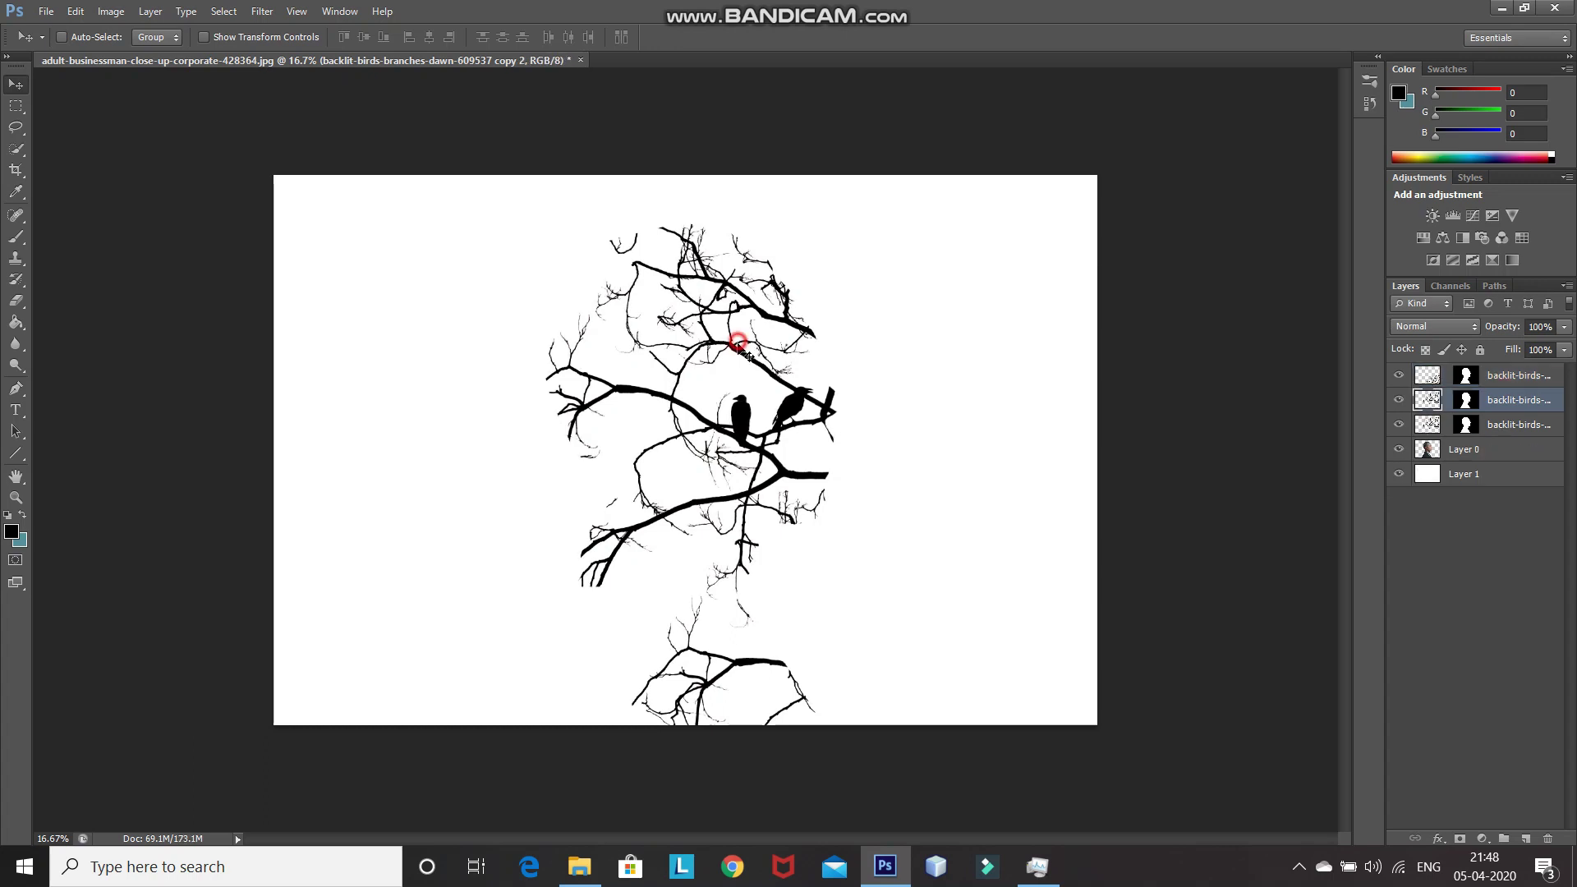
# - Add another branches copy, scaled to about 110% and rotated about -118°, with its thick branch along the back of the head and neck
pyautogui.click(731, 813)
pyautogui.moveTo(780, 164); pyautogui.dragTo(458, 514)
pyautogui.moveTo(984, 267)
pyautogui.mouseDown()
pyautogui.moveTo(992, 226)
pyautogui.moveTo(951, 267)
pyautogui.moveTo(990, 240)
pyautogui.mouseUp()
pyautogui.rightClick(600, 265)
pyautogui.press('Escape')
pyautogui.hotkey('ctrl', 'z')
pyautogui.rightClick(746, 352)
pyautogui.click(803, 641)
pyautogui.moveTo(682, 472); pyautogui.dragTo(433, 415)
pyautogui.moveTo(295, 230); pyautogui.dragTo(228, 288)
pyautogui.moveTo(560, 387); pyautogui.dragTo(651, 426)
pyautogui.moveTo(526, 822); pyautogui.dragTo(552, 748)
pyautogui.moveTo(575, 575); pyautogui.dragTo(617, 354)
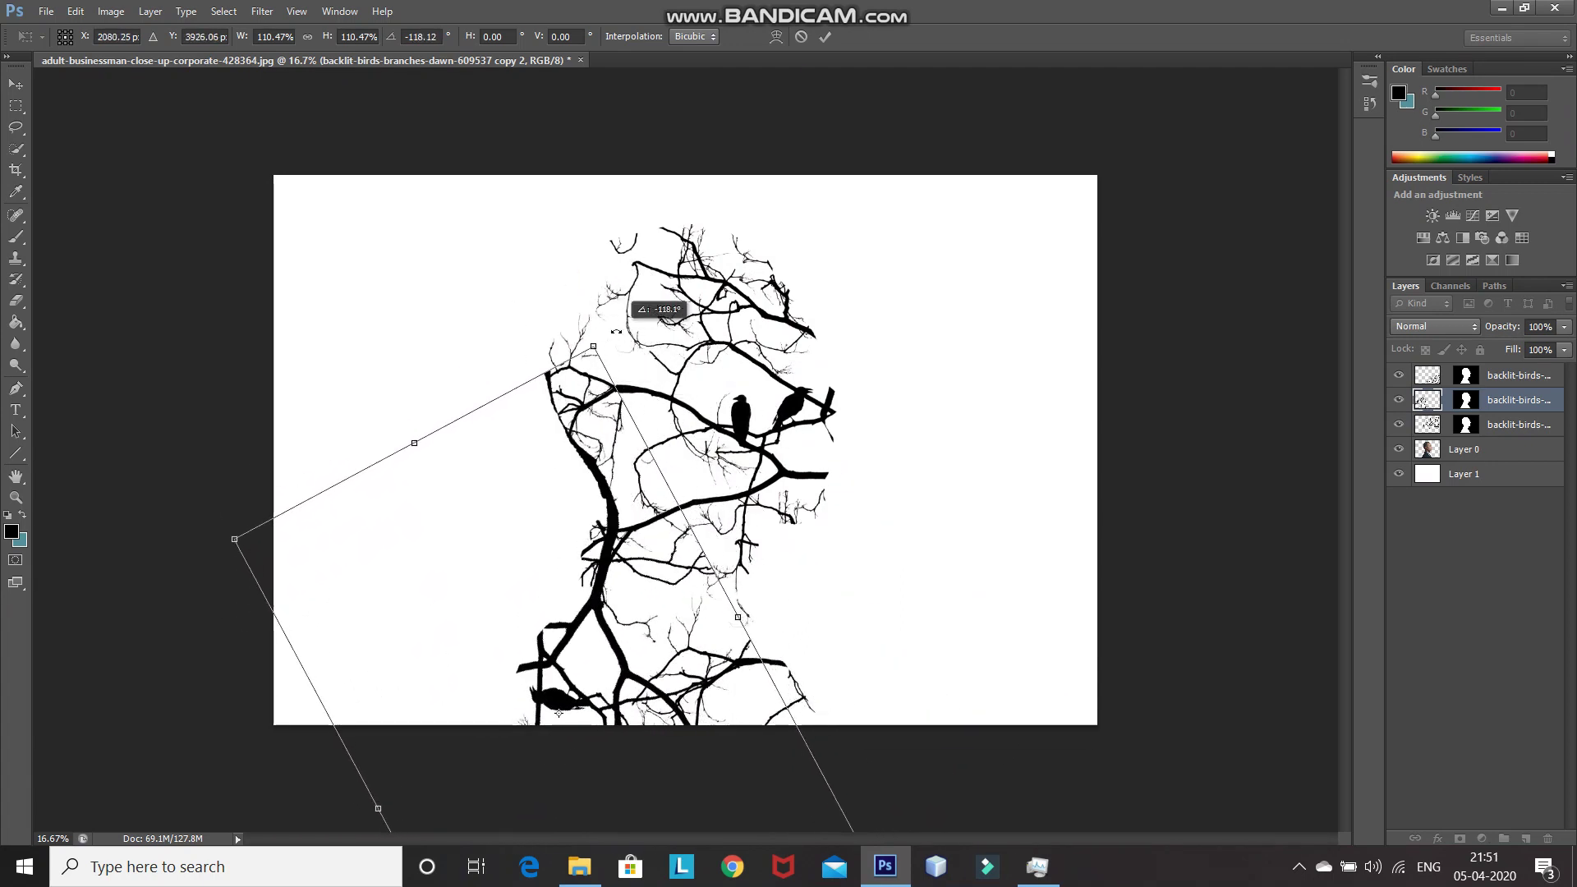
pyautogui.press('Return')
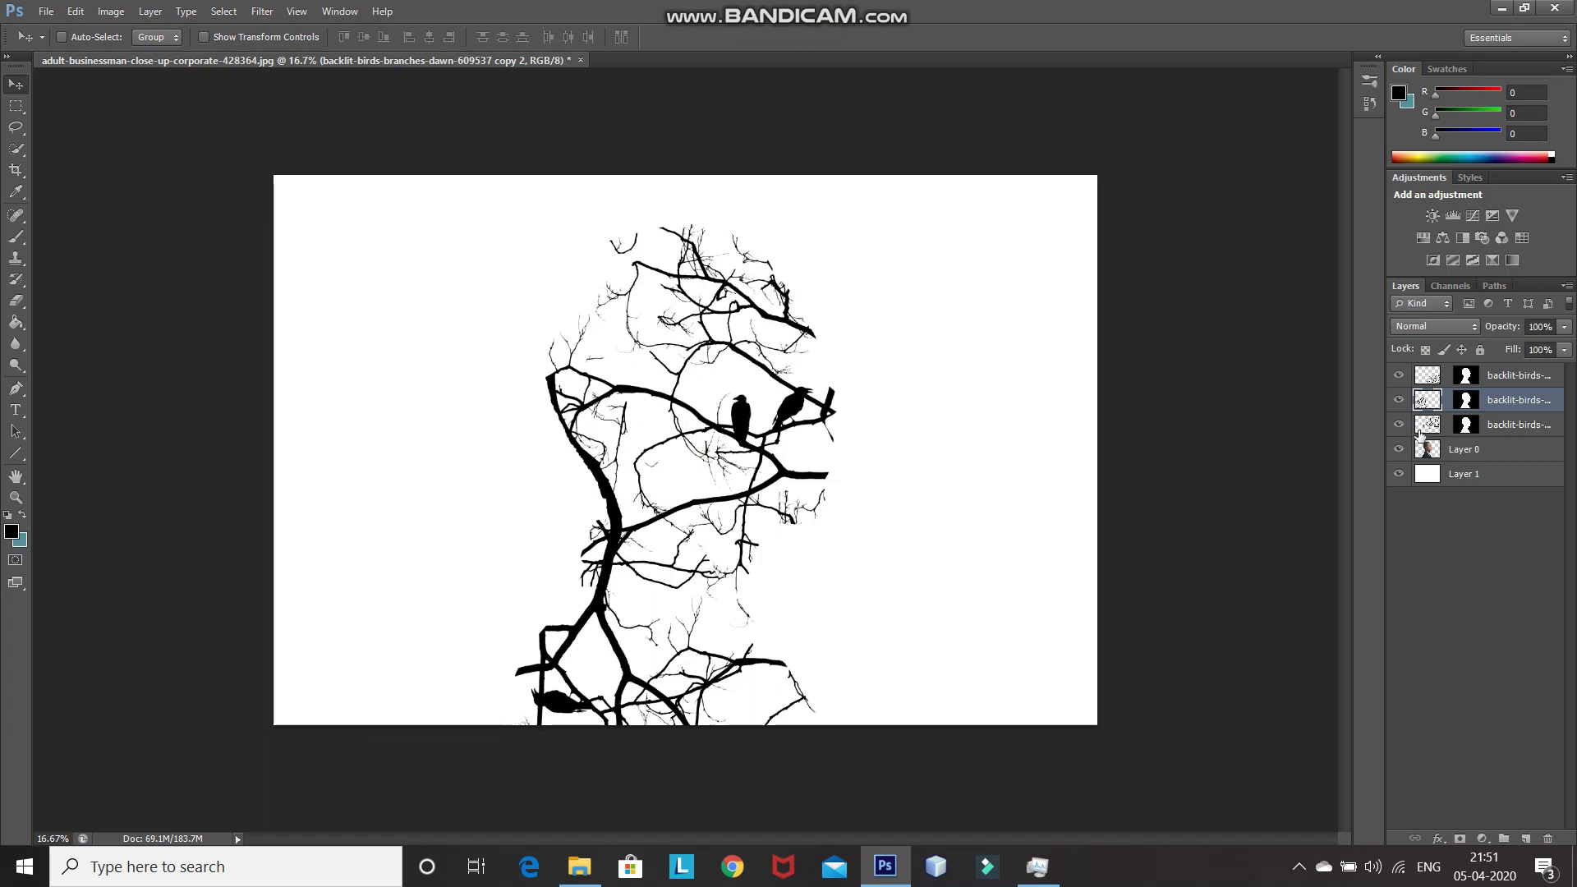
# - Hide the extra bird near the shoulder by painting black (000000) on that copy's mask with a soft 150 px brush at 0% hardness
pyautogui.click(1466, 400)
pyautogui.click(16, 237)
pyautogui.click(60, 242)
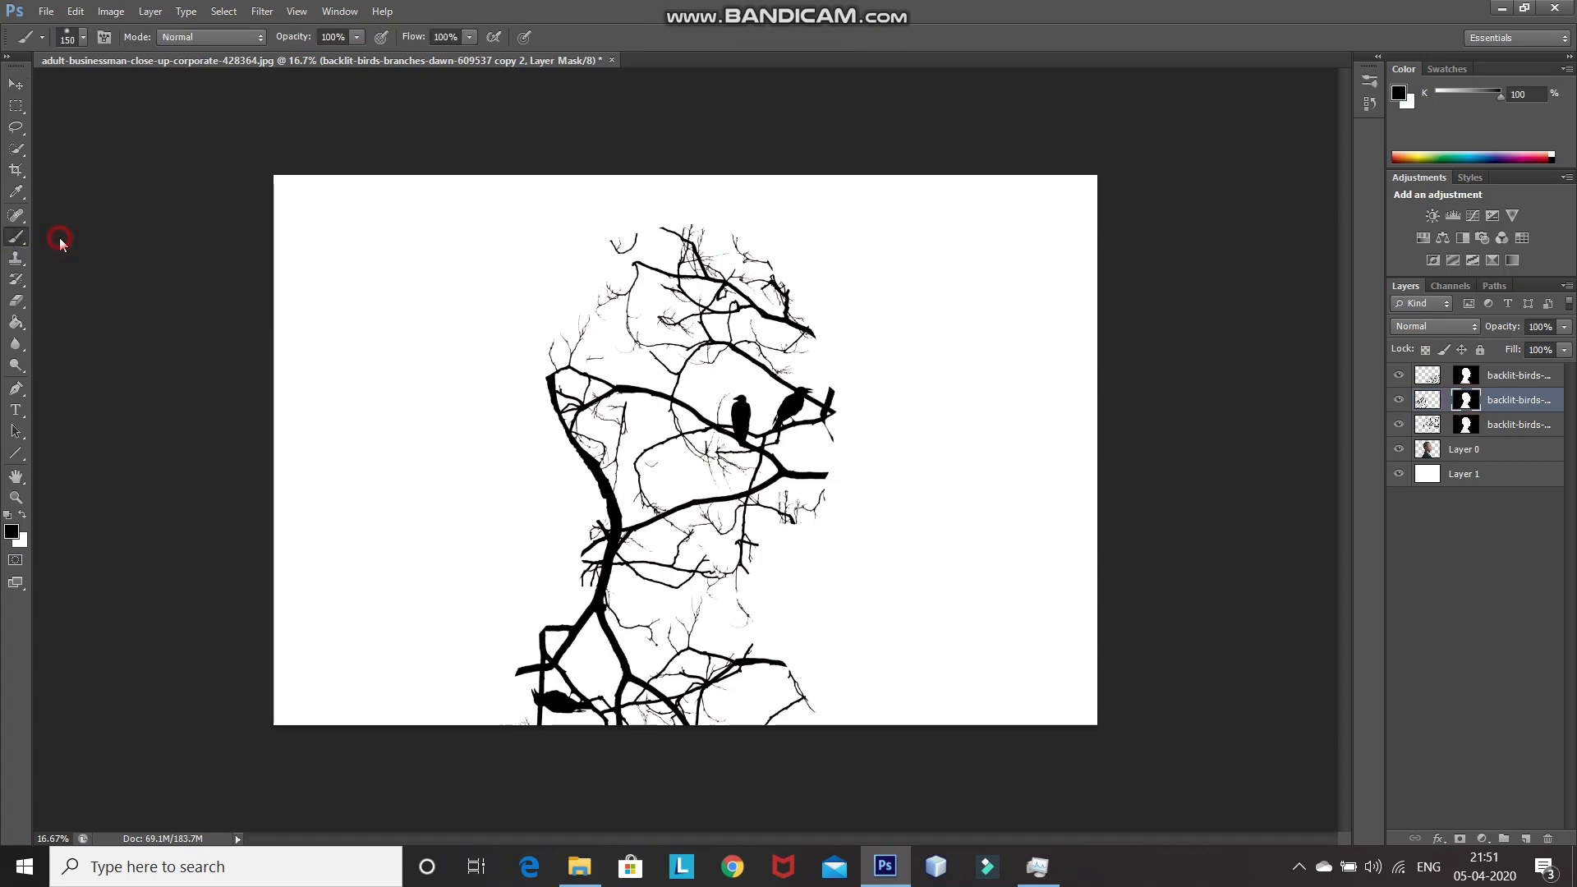
pyautogui.click(84, 37)
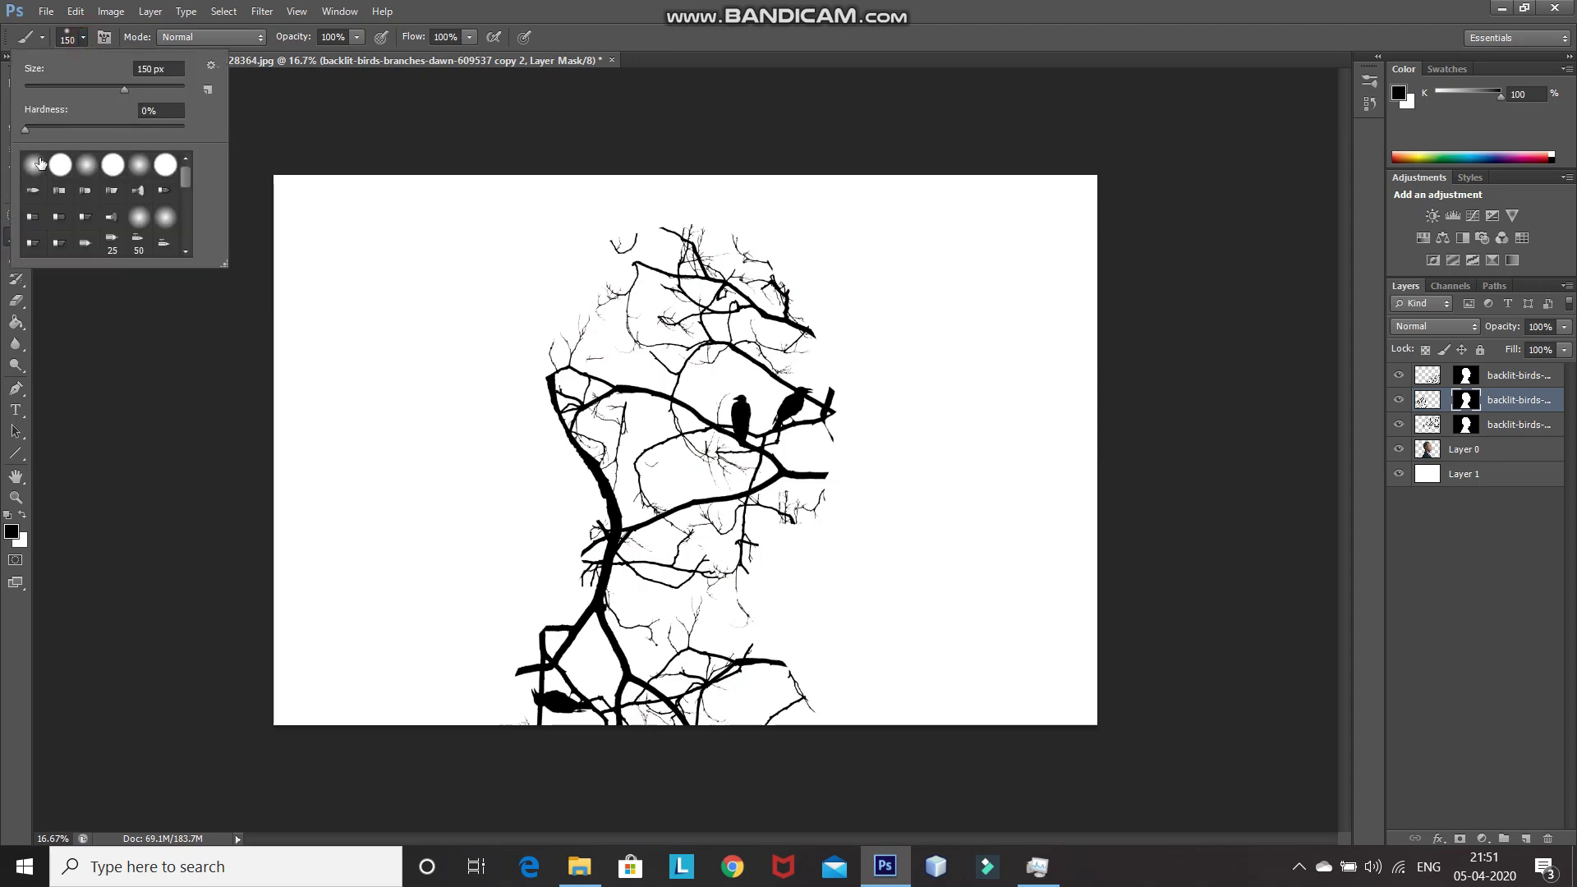
pyautogui.click(91, 345)
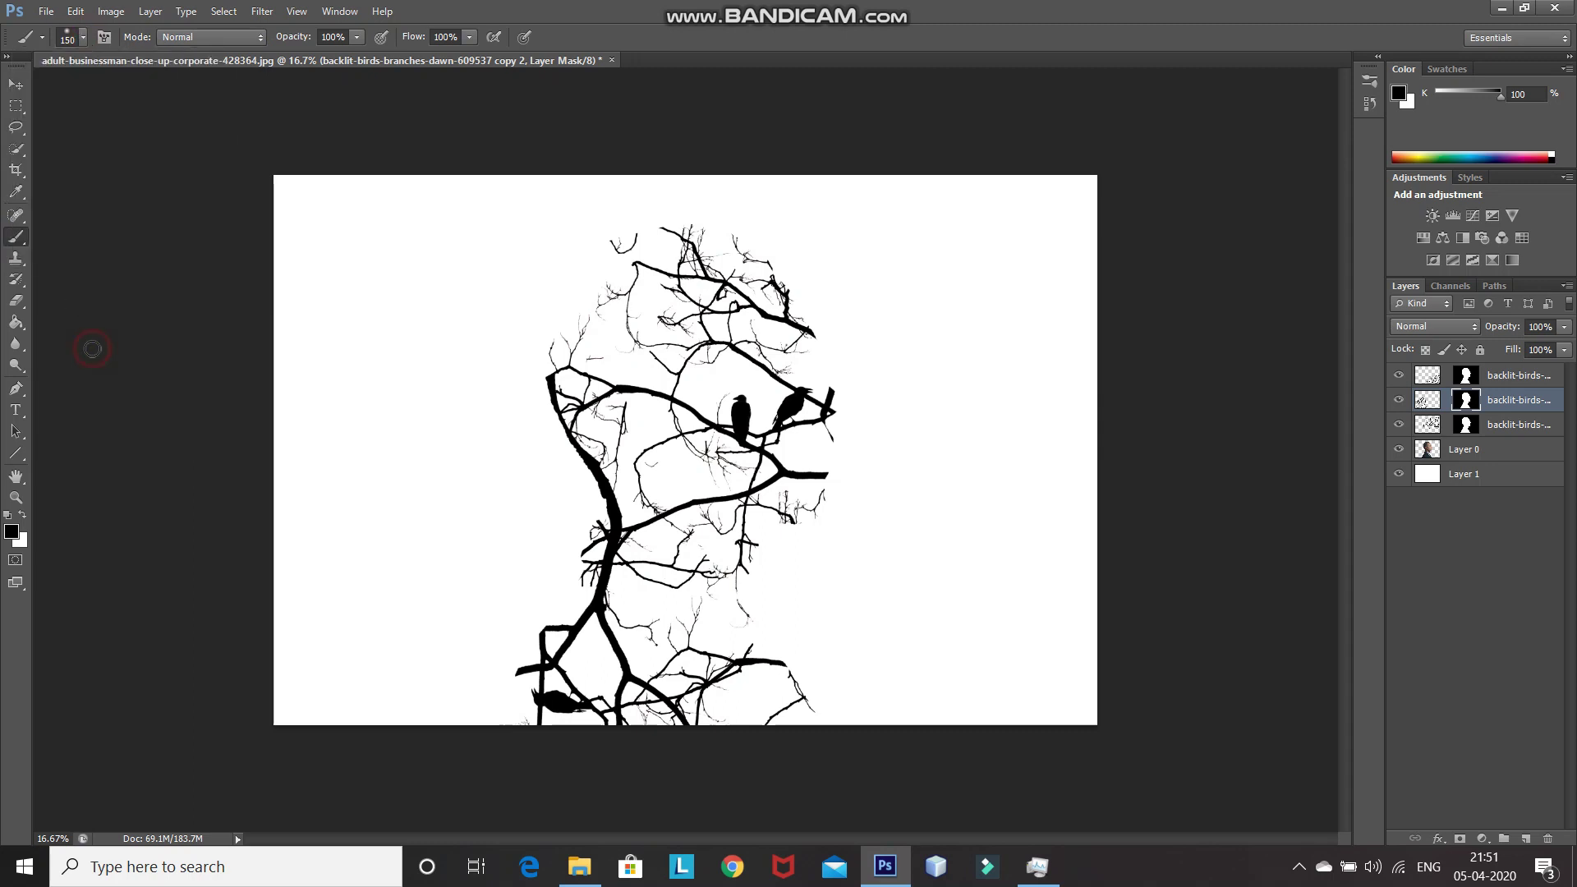
pyautogui.click(11, 534)
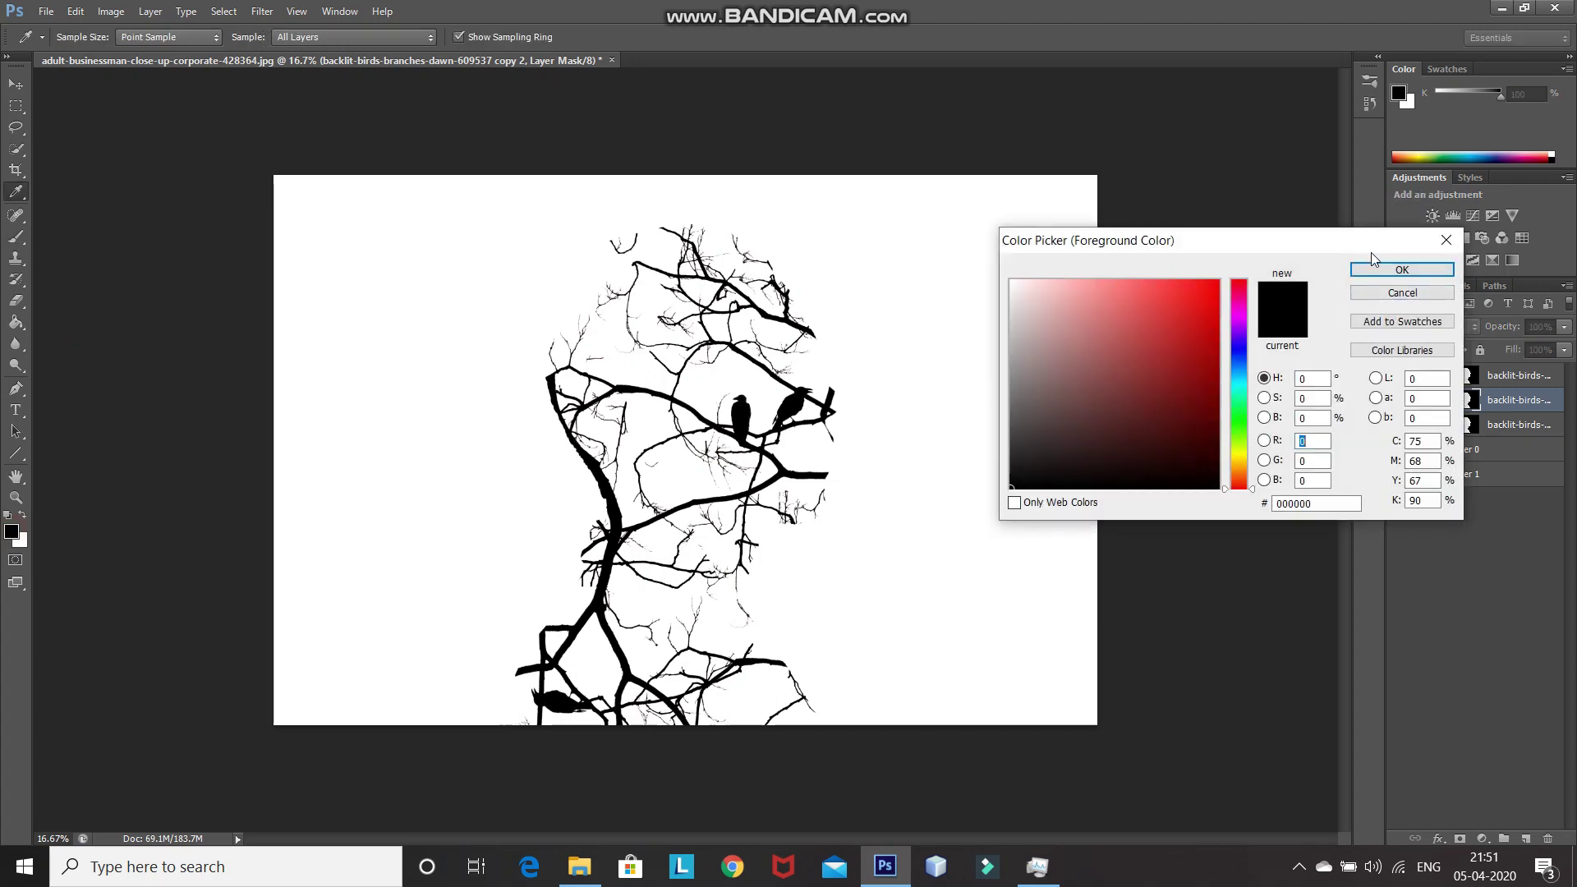
pyautogui.click(1396, 269)
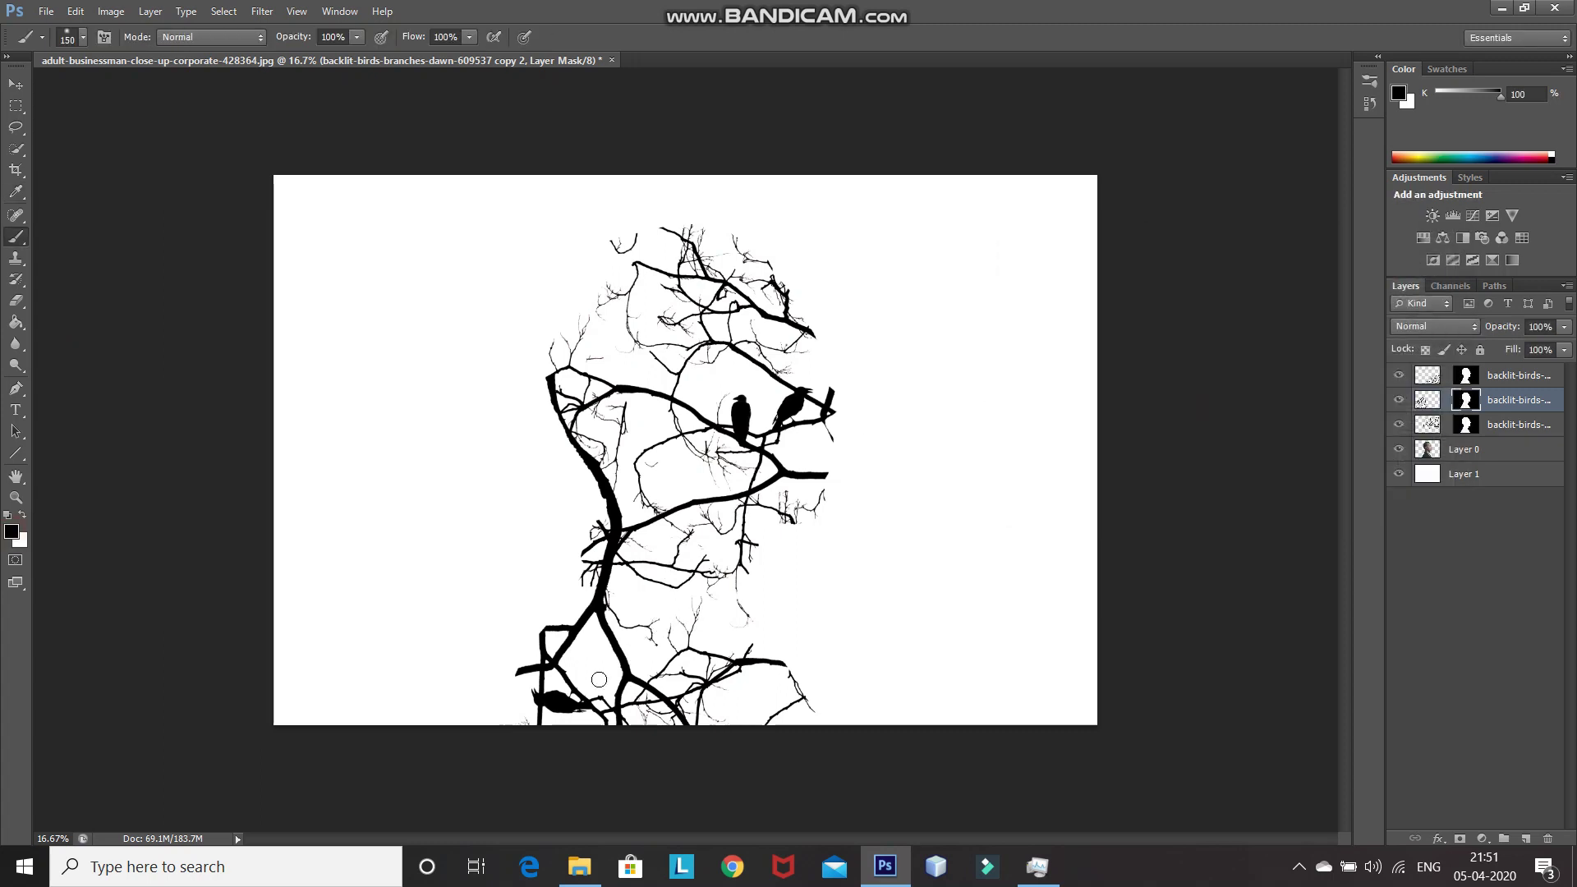
pyautogui.click(530, 700)
pyautogui.moveTo(531, 700)
pyautogui.mouseDown()
pyautogui.moveTo(571, 700)
pyautogui.moveTo(570, 676)
pyautogui.moveTo(541, 683)
pyautogui.moveTo(563, 676)
pyautogui.moveTo(581, 727)
pyautogui.moveTo(598, 690)
pyautogui.moveTo(591, 728)
pyautogui.moveTo(554, 735)
pyautogui.mouseUp()
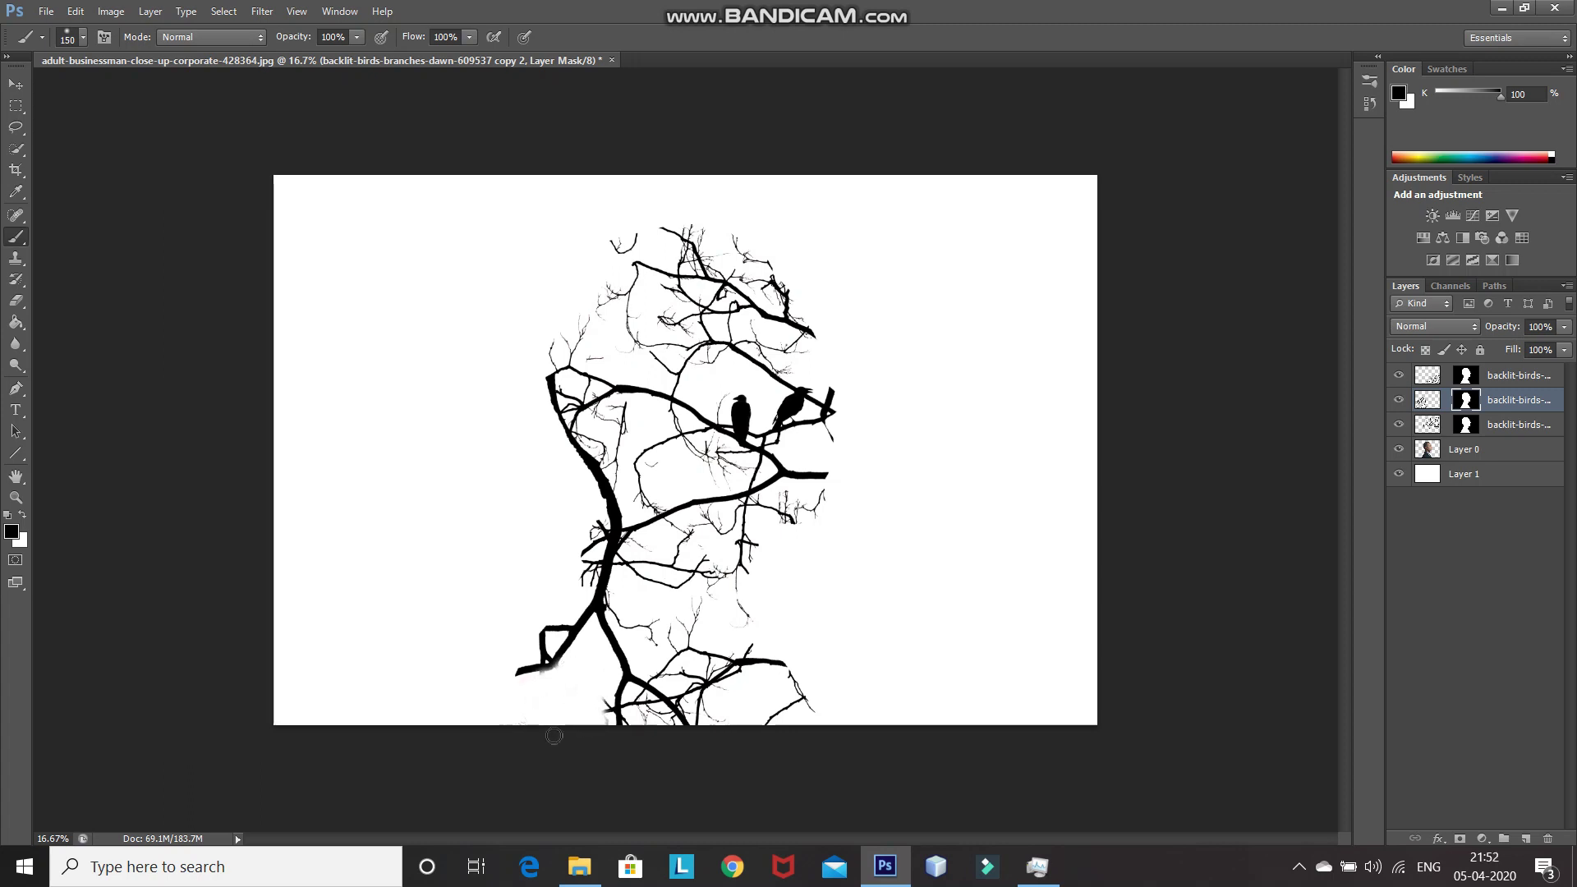
# - Duplicate the original branches layer again and transform the copy to fill the empty area at the base of the shoulders
pyautogui.hotkey('ctrl', 'j')
pyautogui.hotkey('ctrl', 't')
pyautogui.rightClick(613, 321)
pyautogui.click(835, 382)
pyautogui.moveTo(836, 383); pyautogui.dragTo(387, 749)
pyautogui.press('Escape')
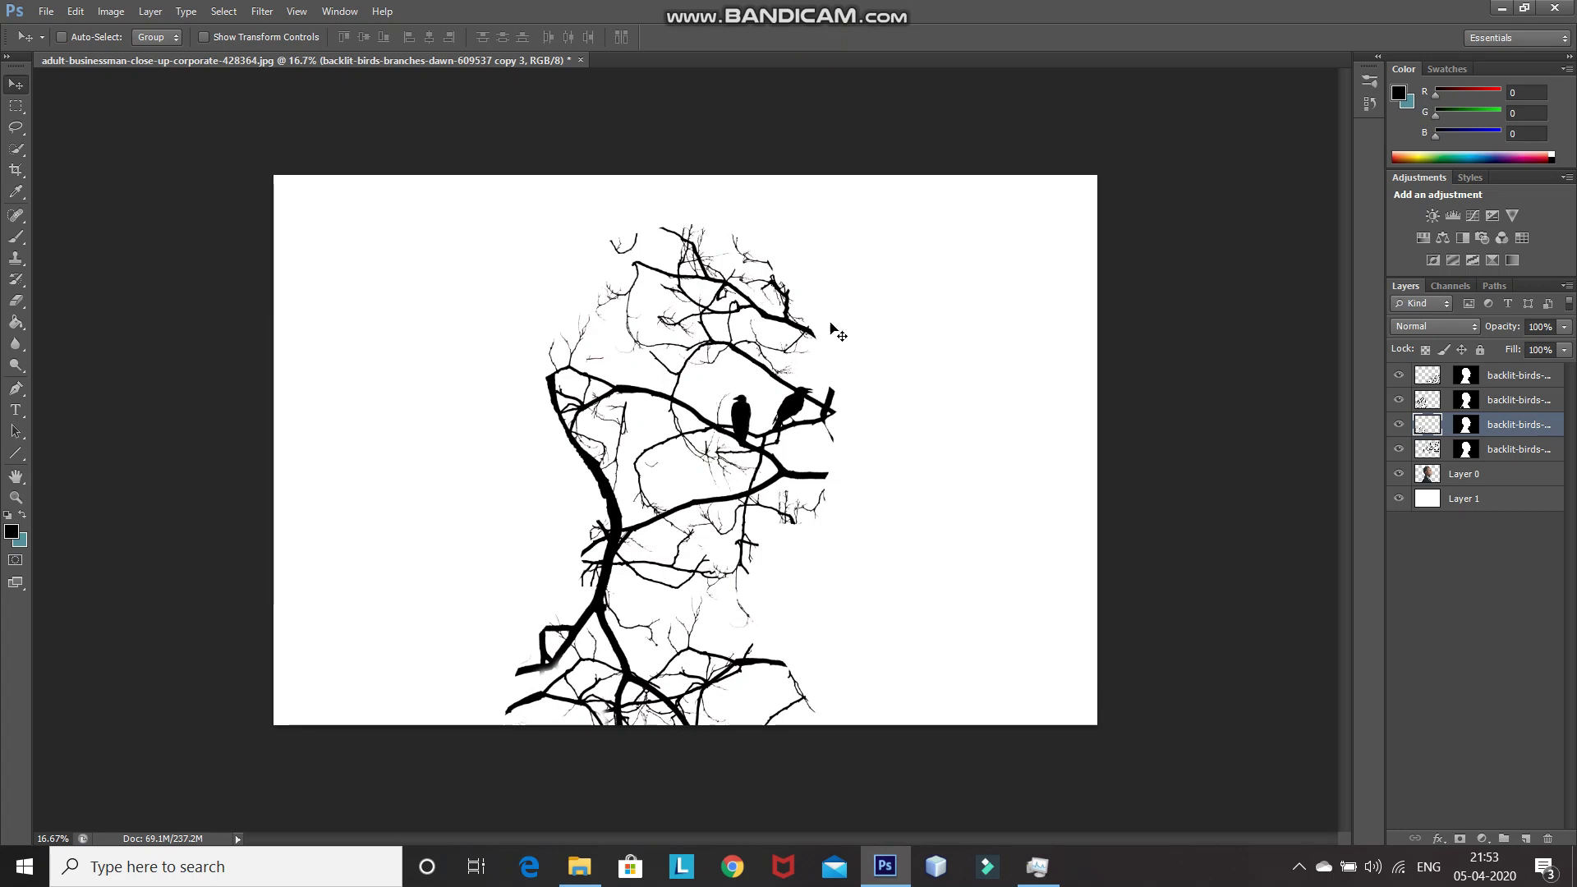
# - Outline the man's silhouette on Layer 0 with a 7 px black (000000) Stroke layer style positioned Outside
pyautogui.click(1477, 477)
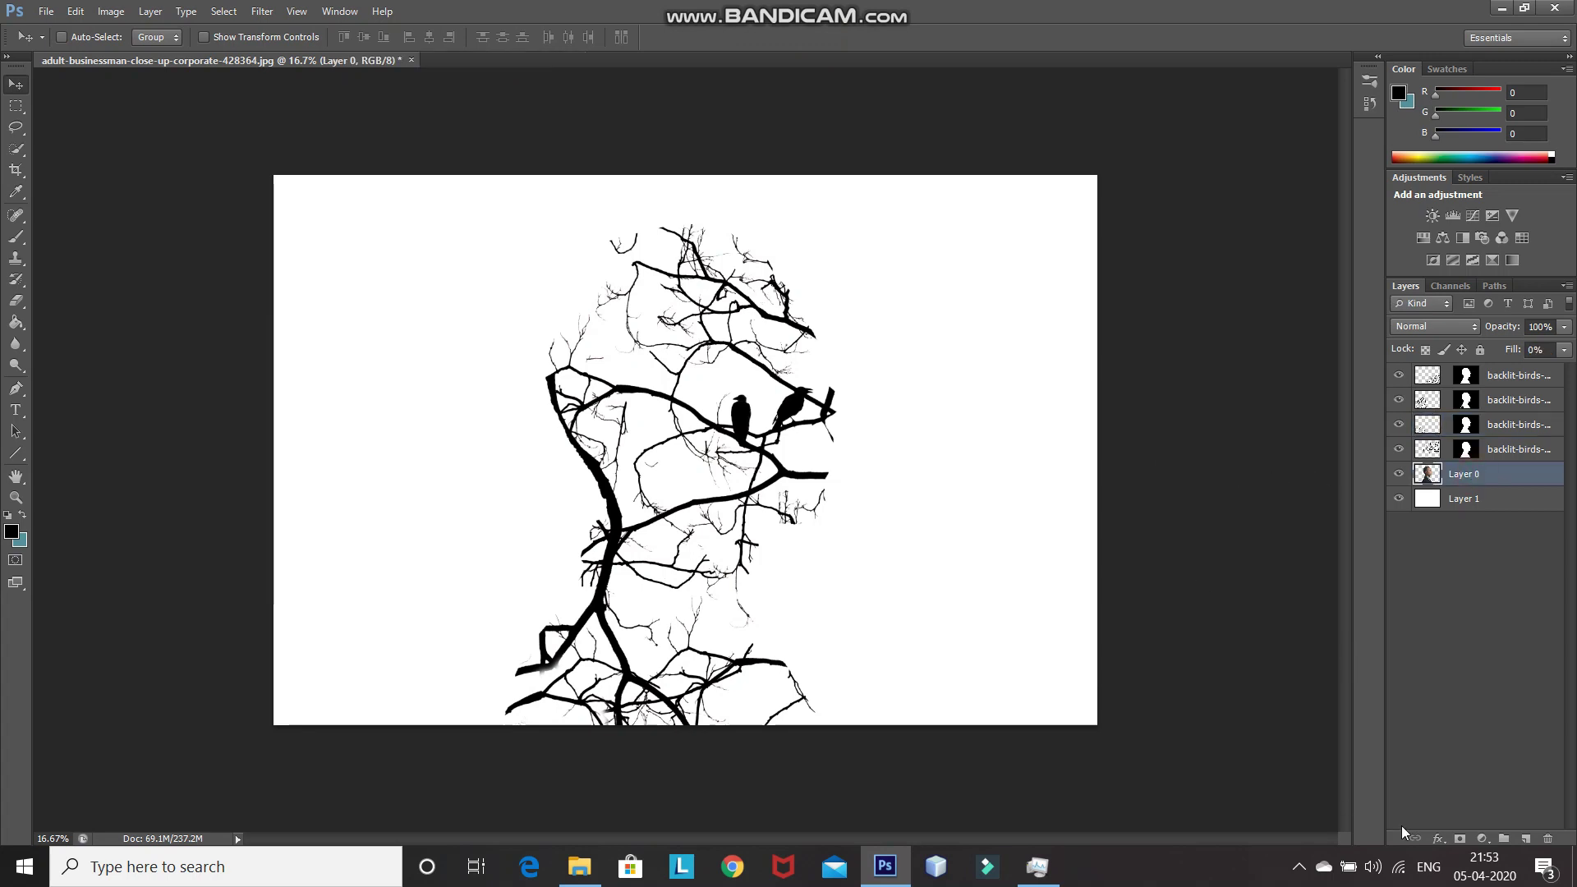
pyautogui.click(1437, 839)
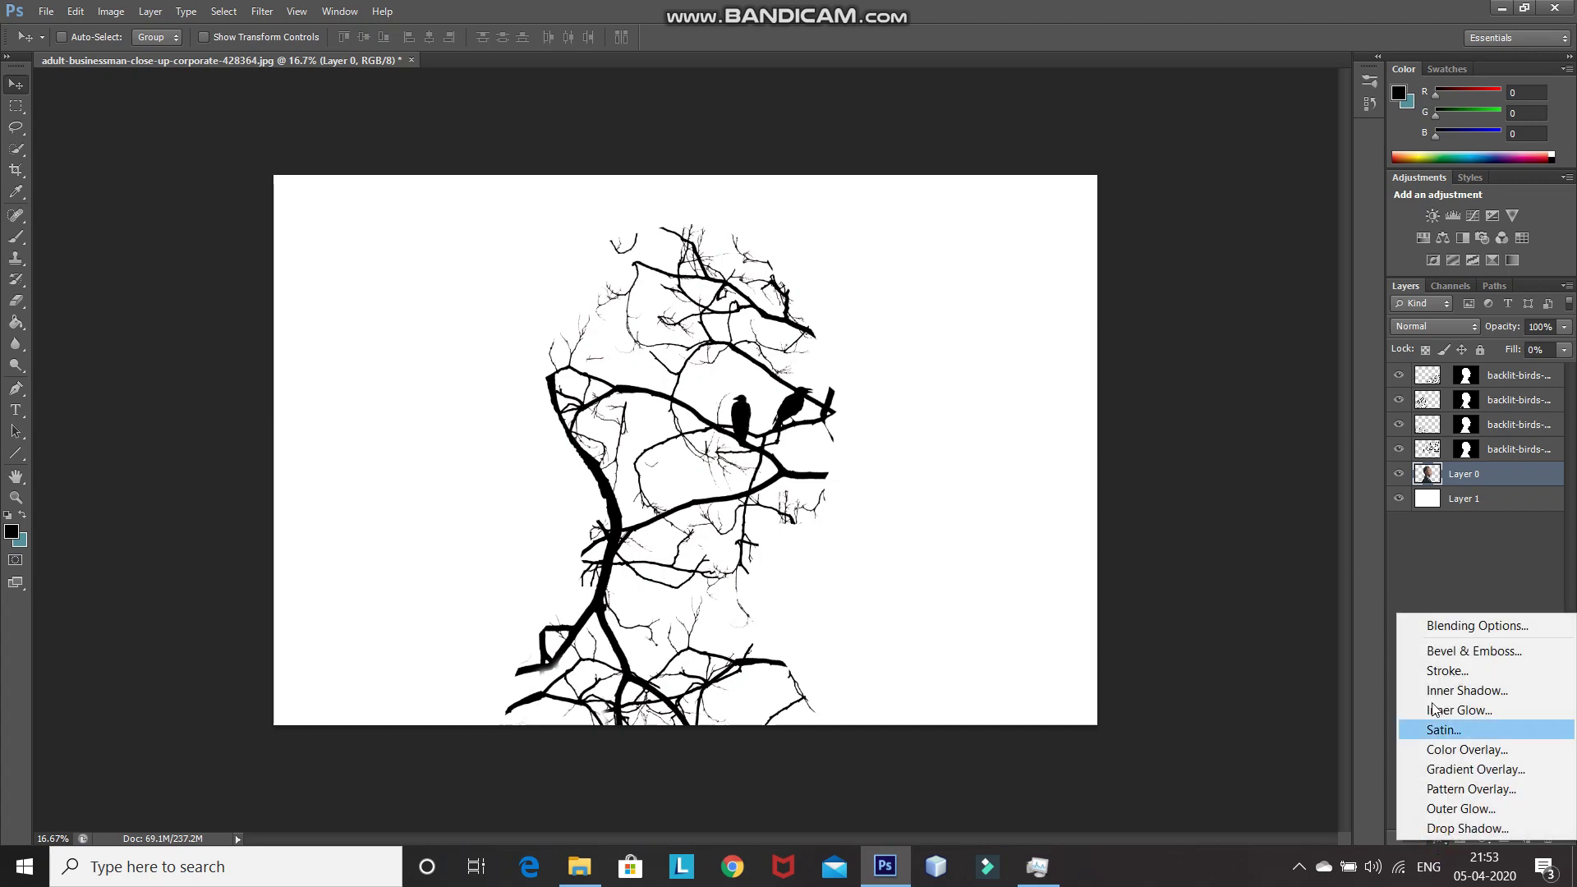
pyautogui.click(1449, 627)
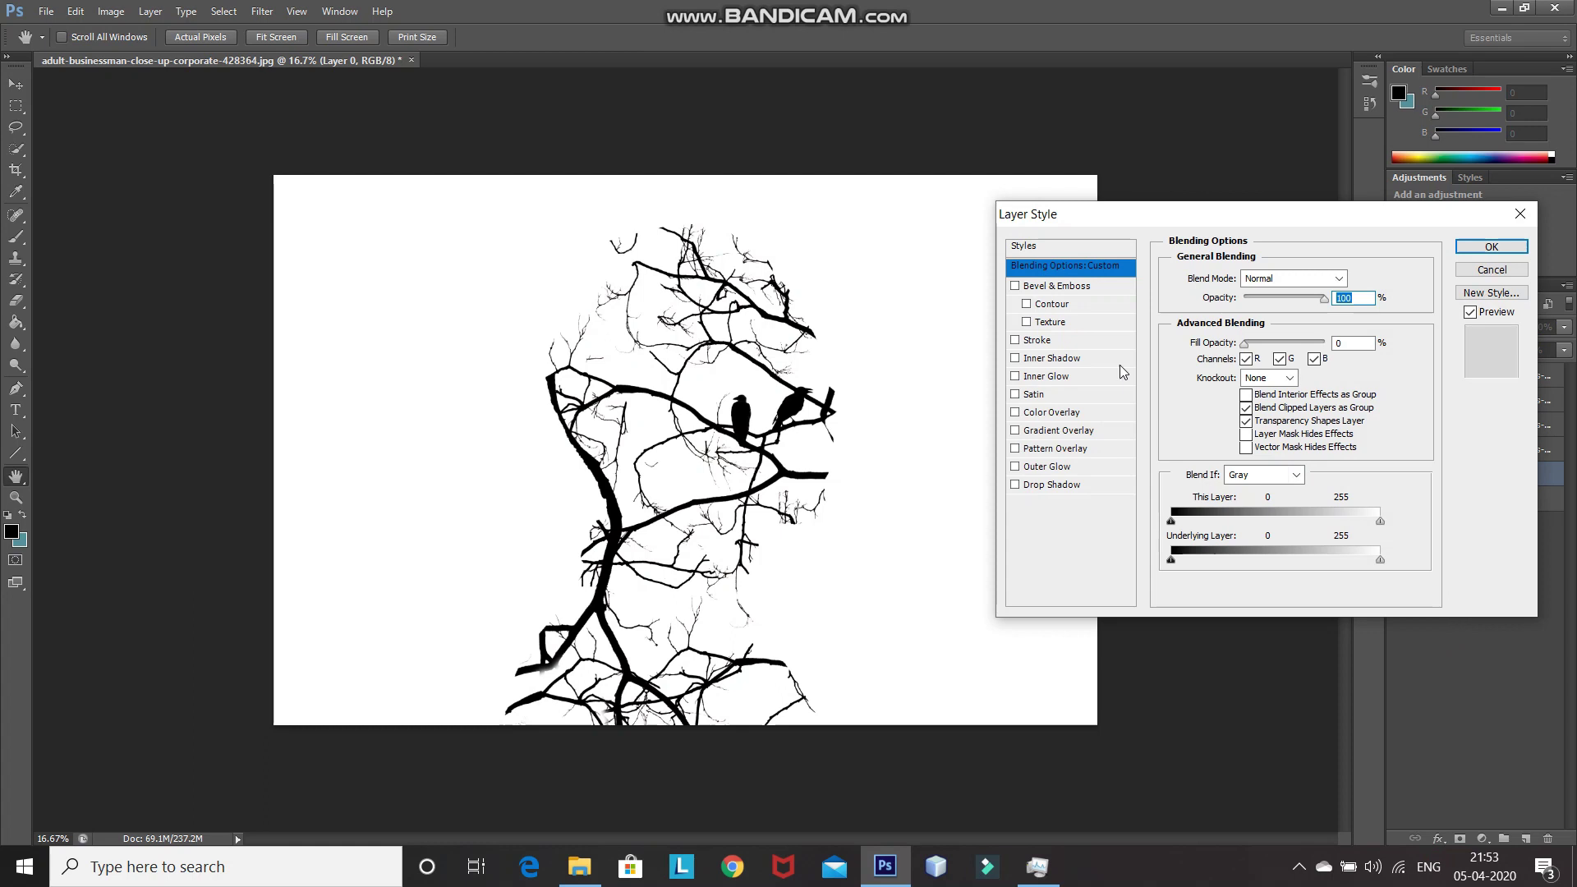
pyautogui.click(1068, 344)
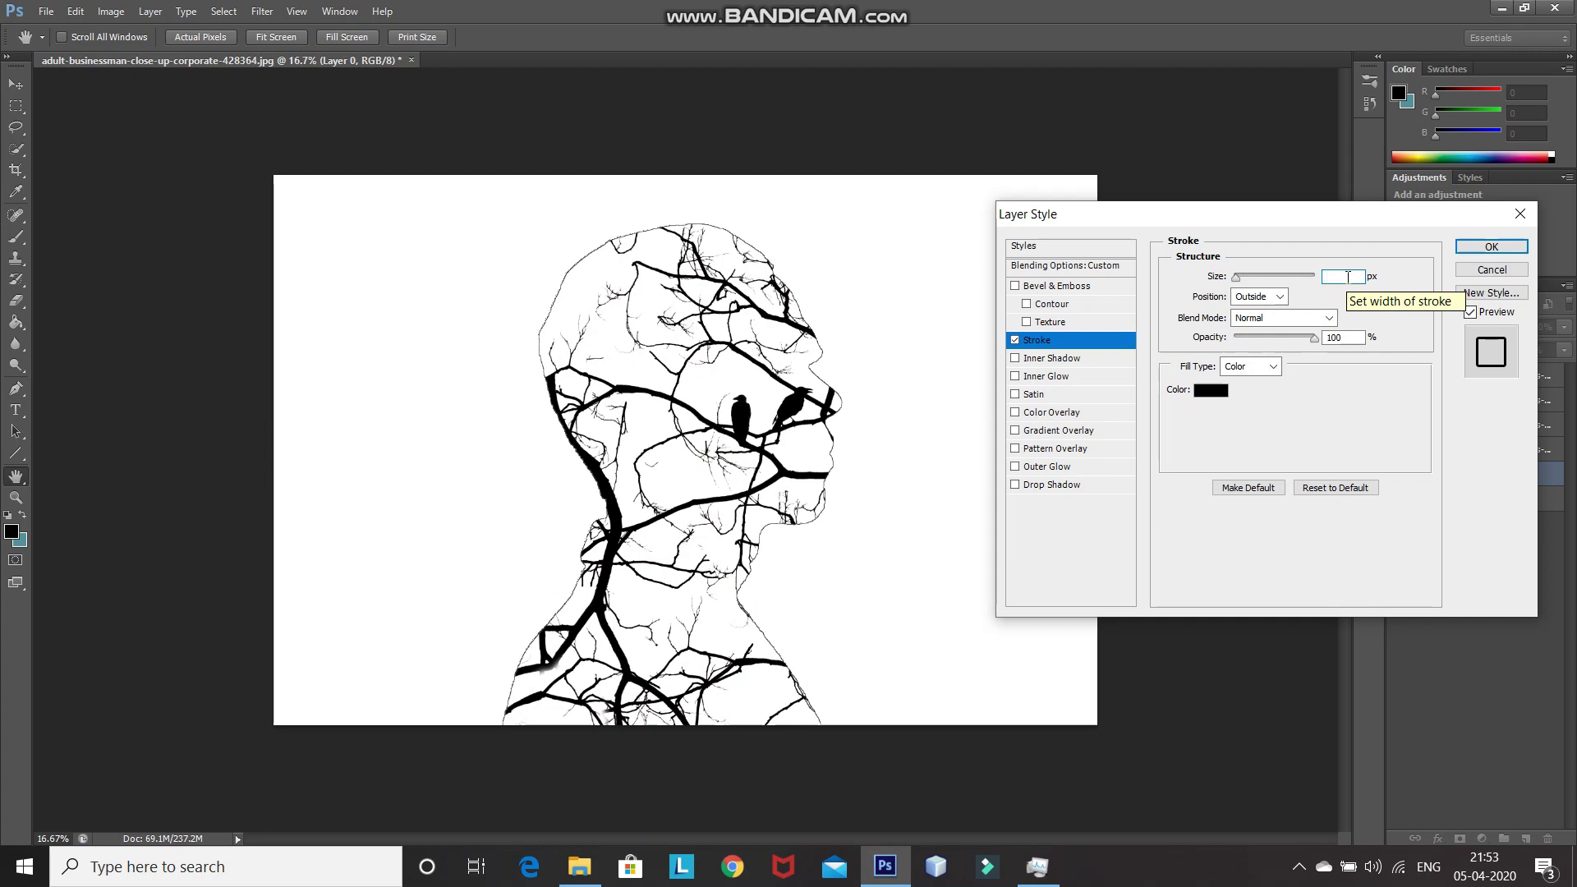
pyautogui.write('7')
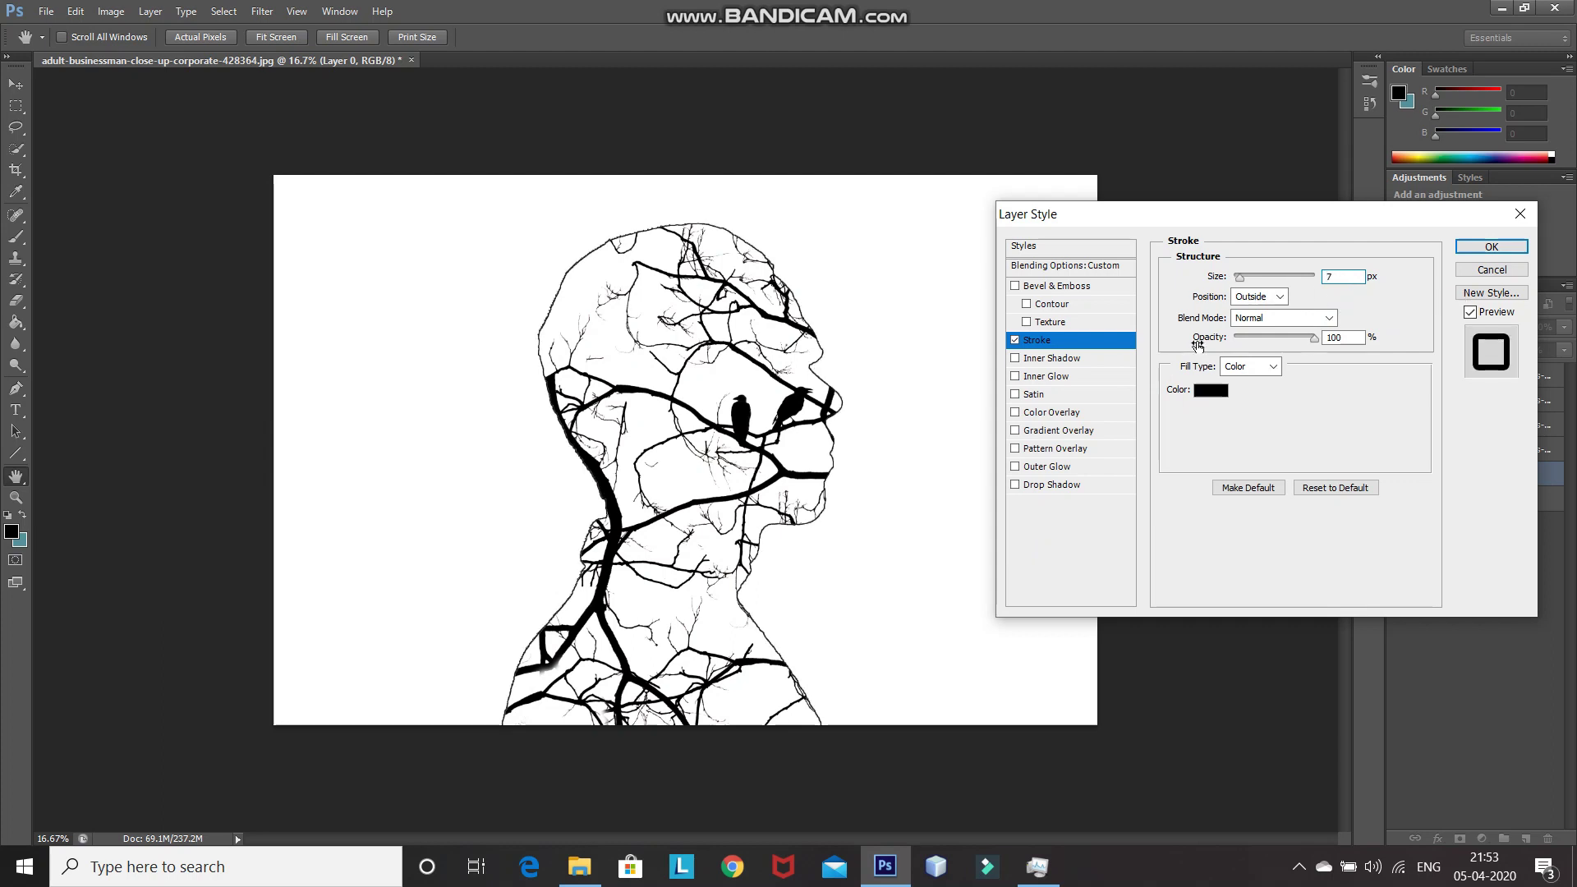
pyautogui.click(1280, 298)
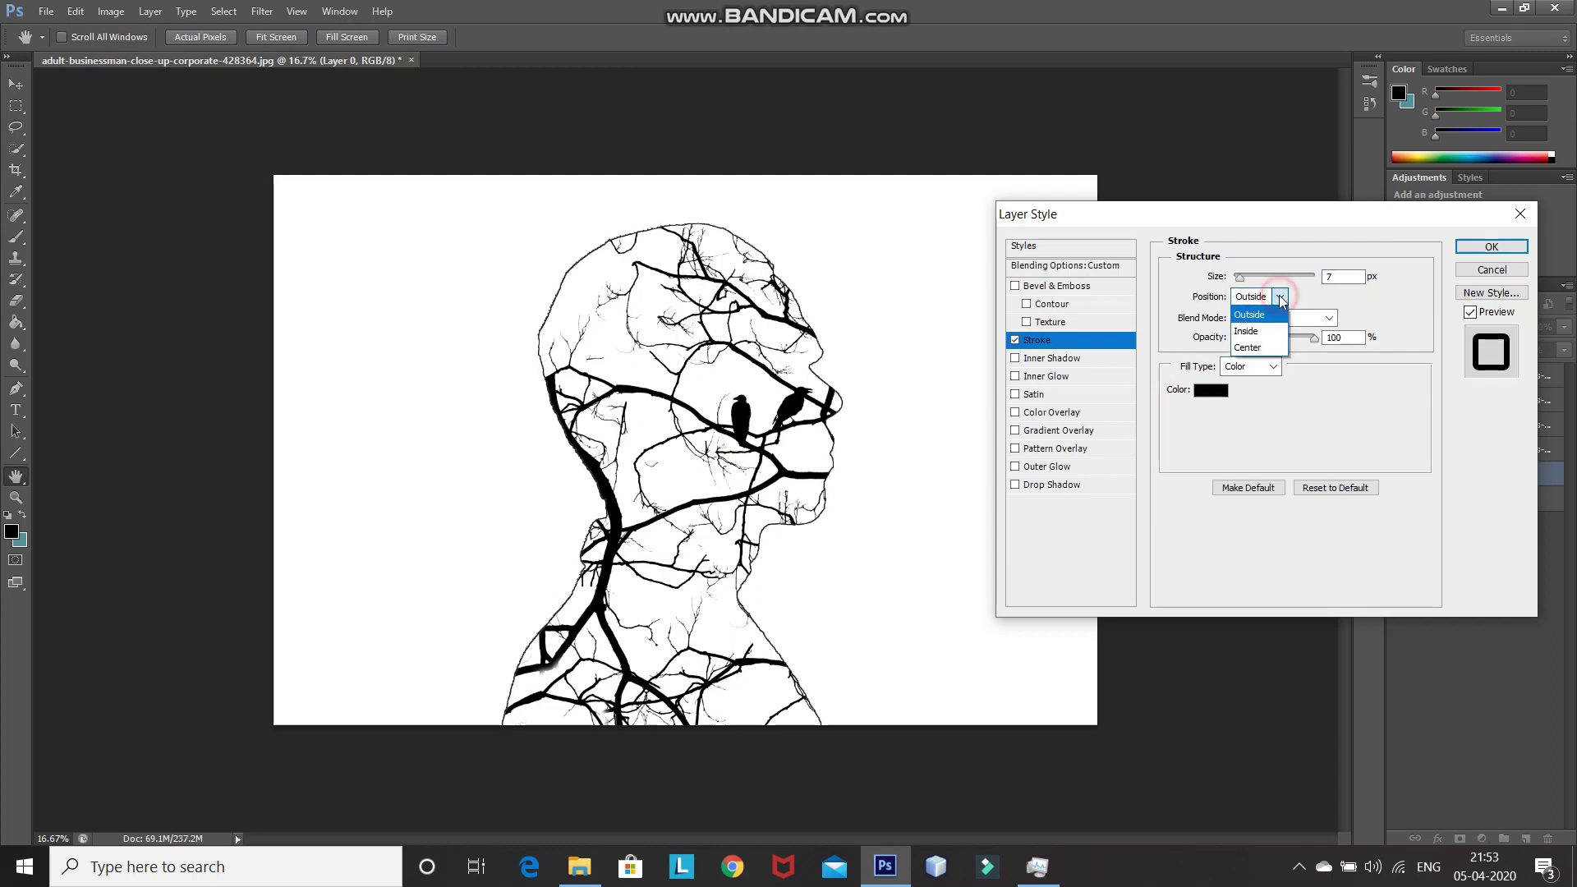
pyautogui.click(1261, 310)
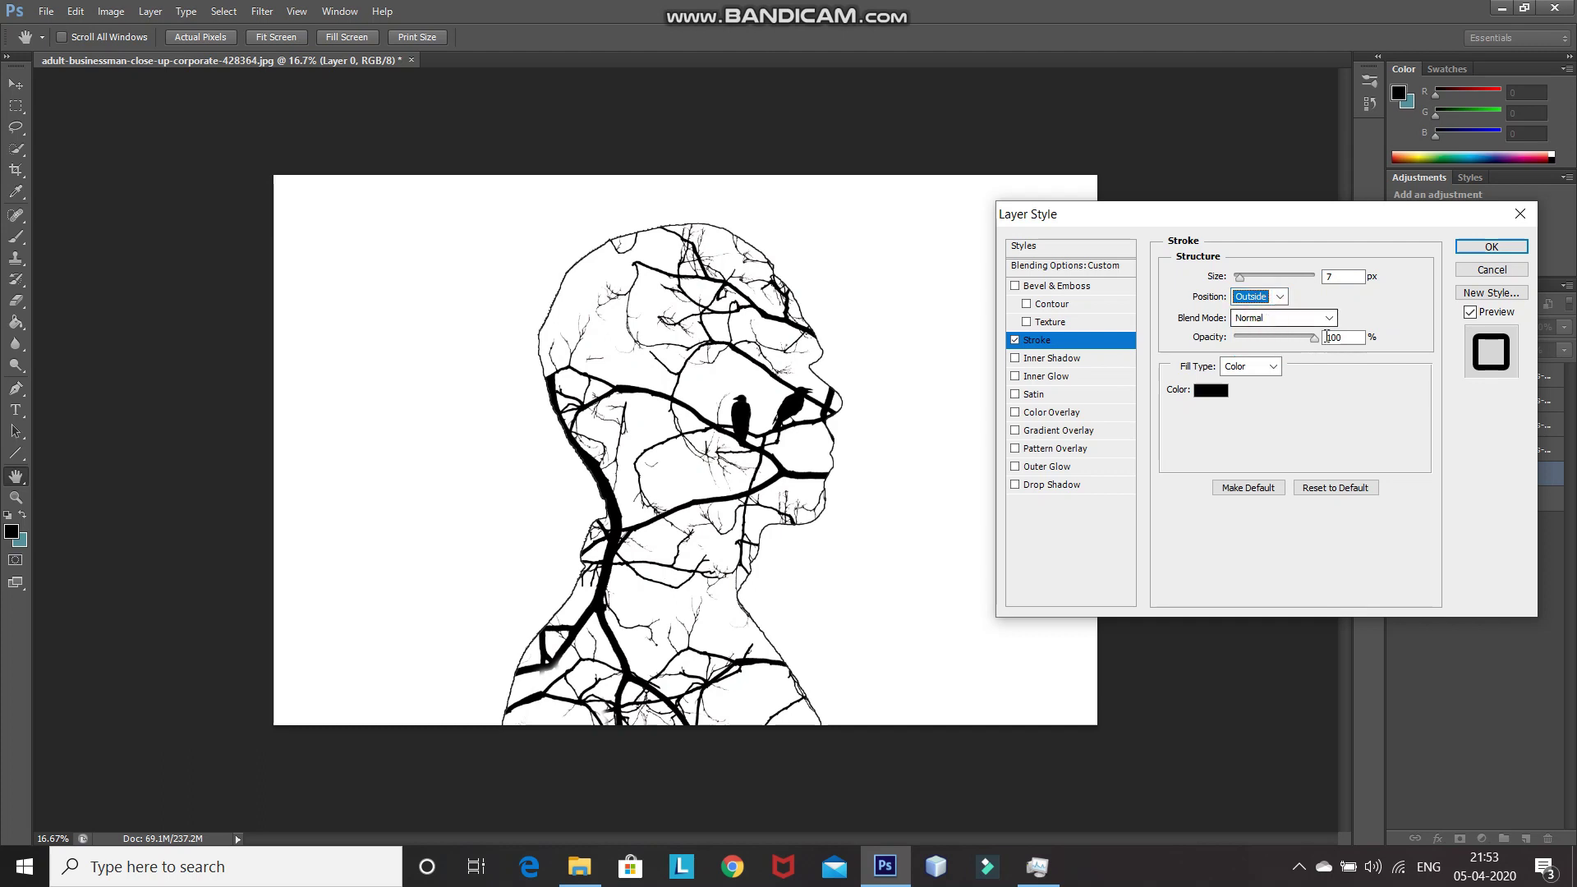
pyautogui.click(1200, 392)
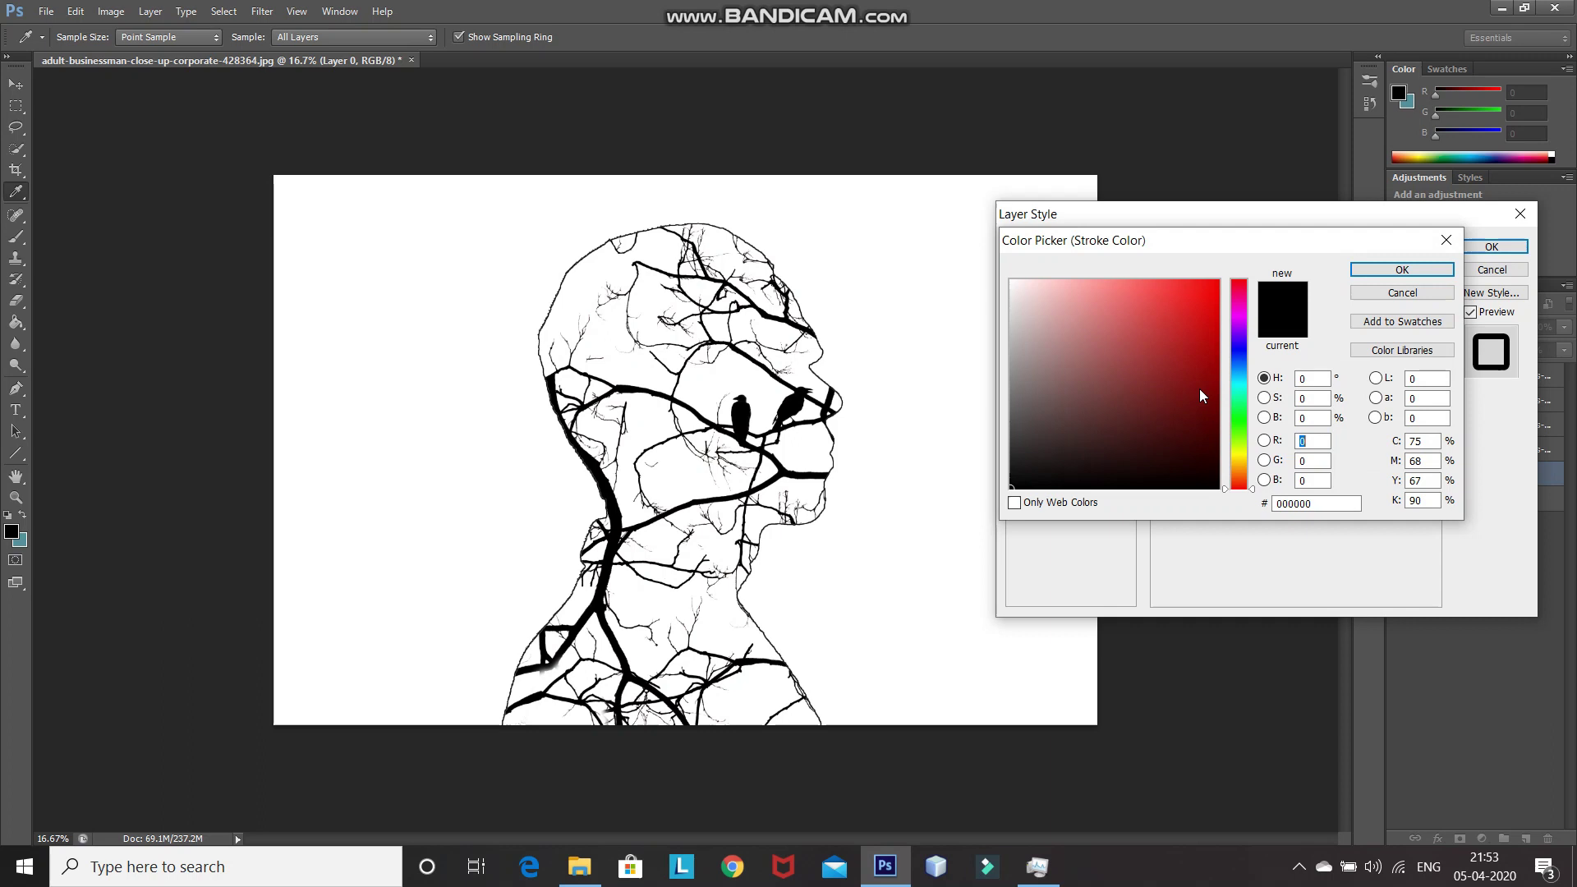
pyautogui.click(1397, 269)
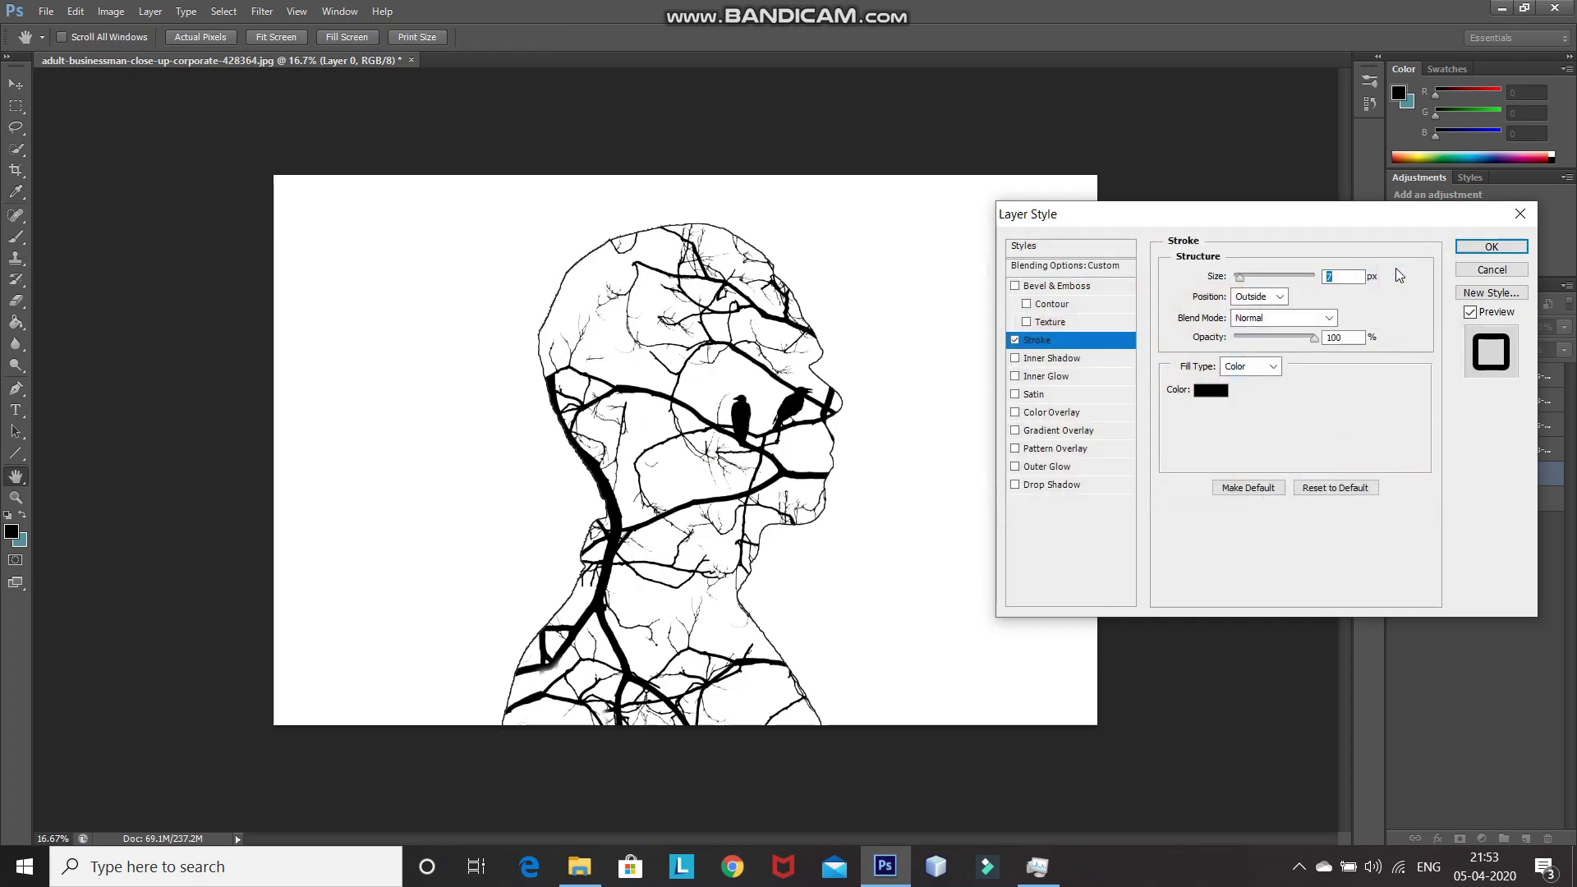
pyautogui.click(1461, 255)
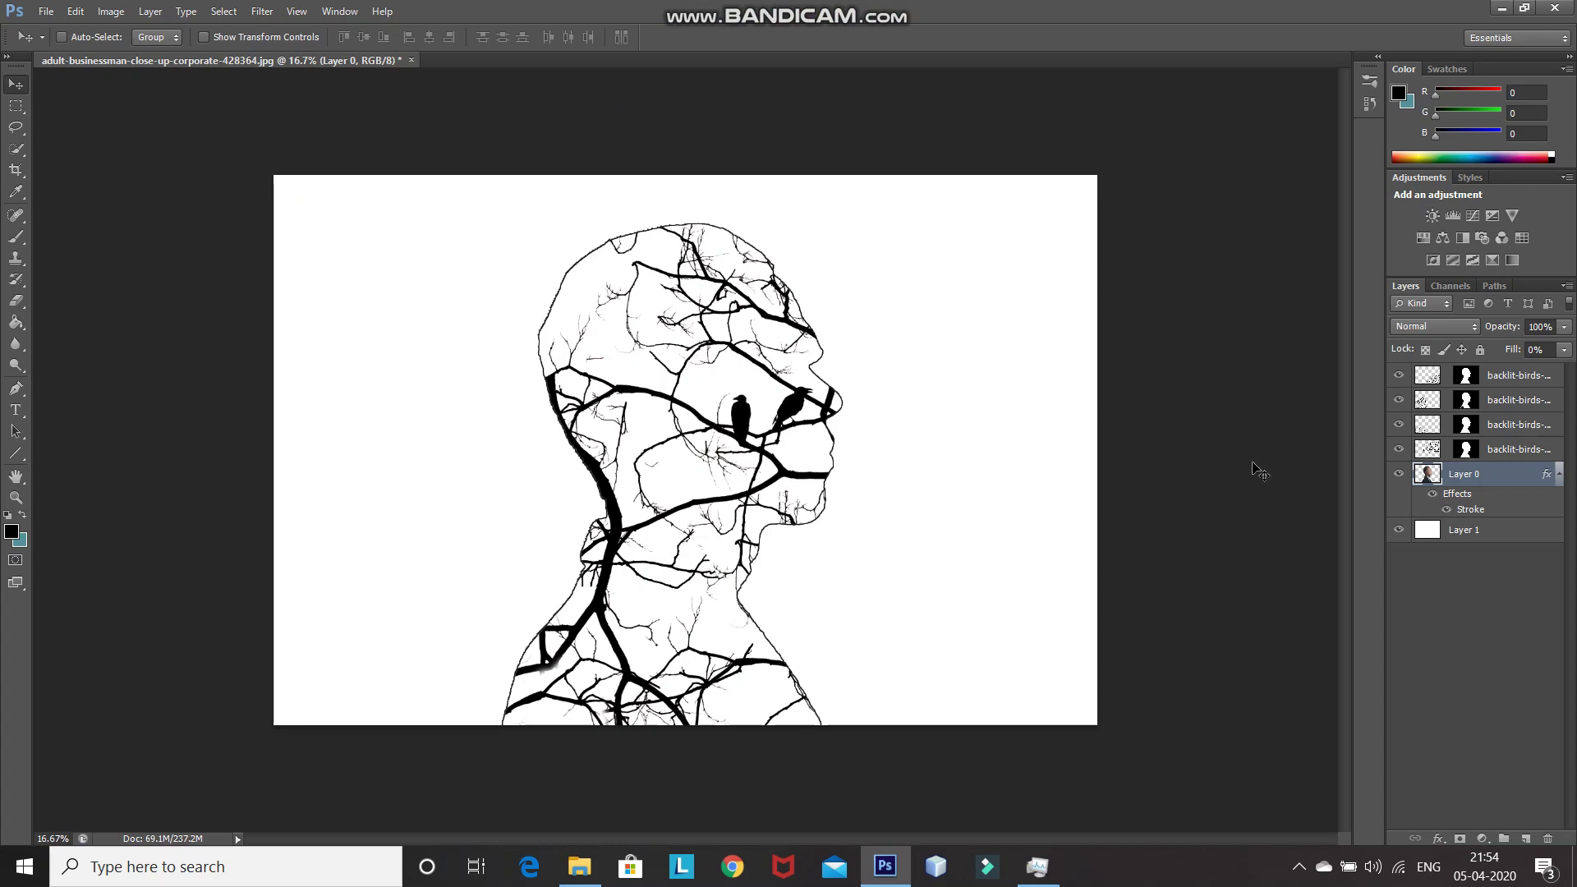
# - Convert Layer 0 to a smart object and add a layer mask to it
pyautogui.rightClick(1509, 475)
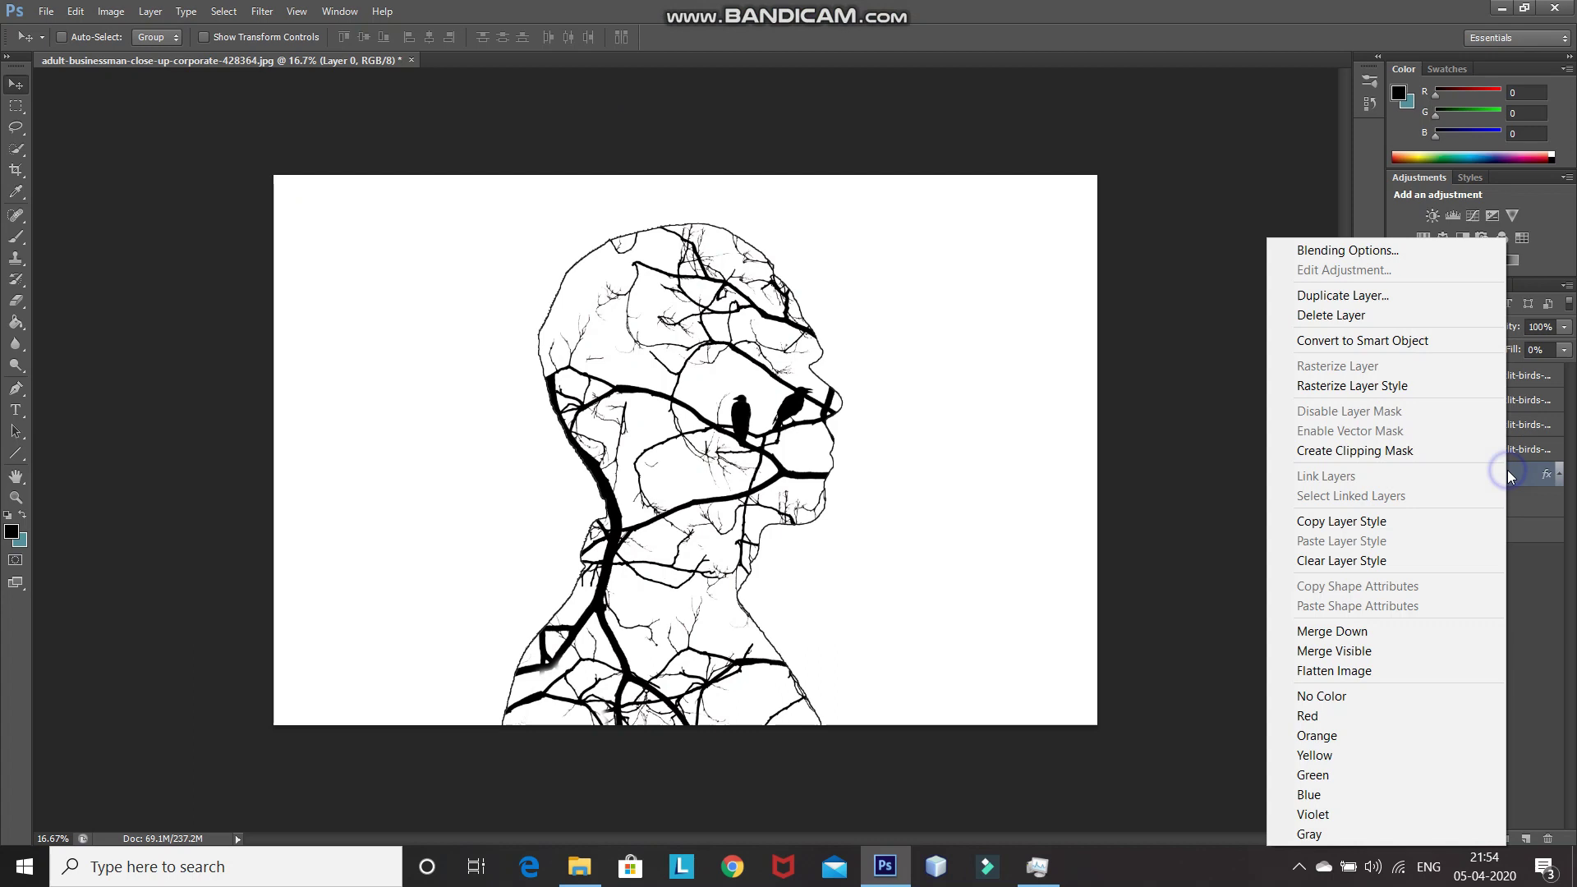
pyautogui.click(1364, 340)
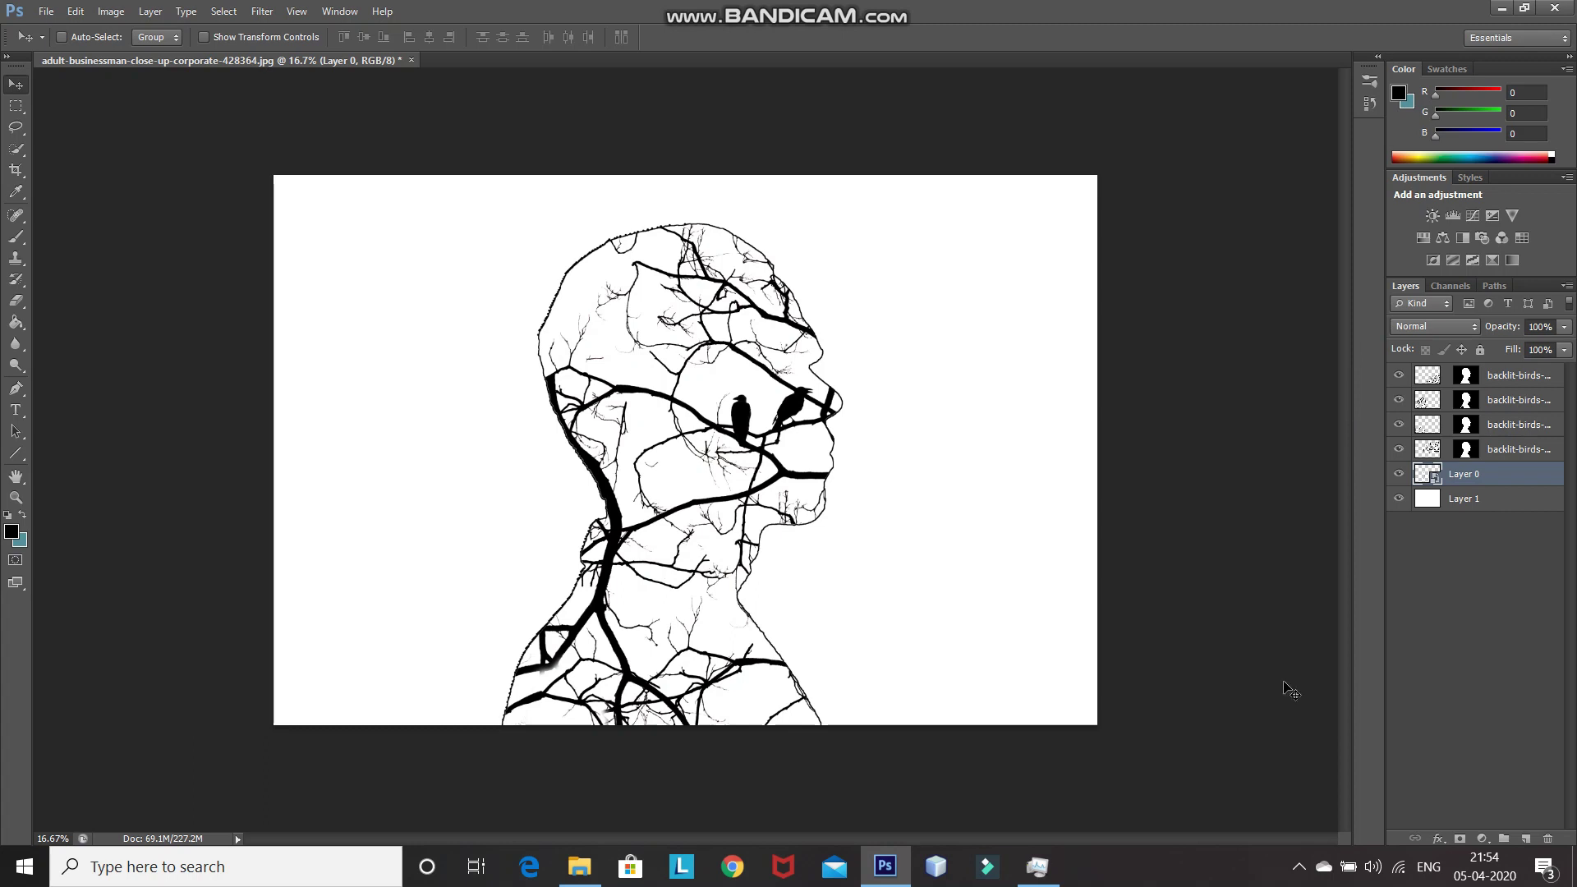
pyautogui.click(1458, 838)
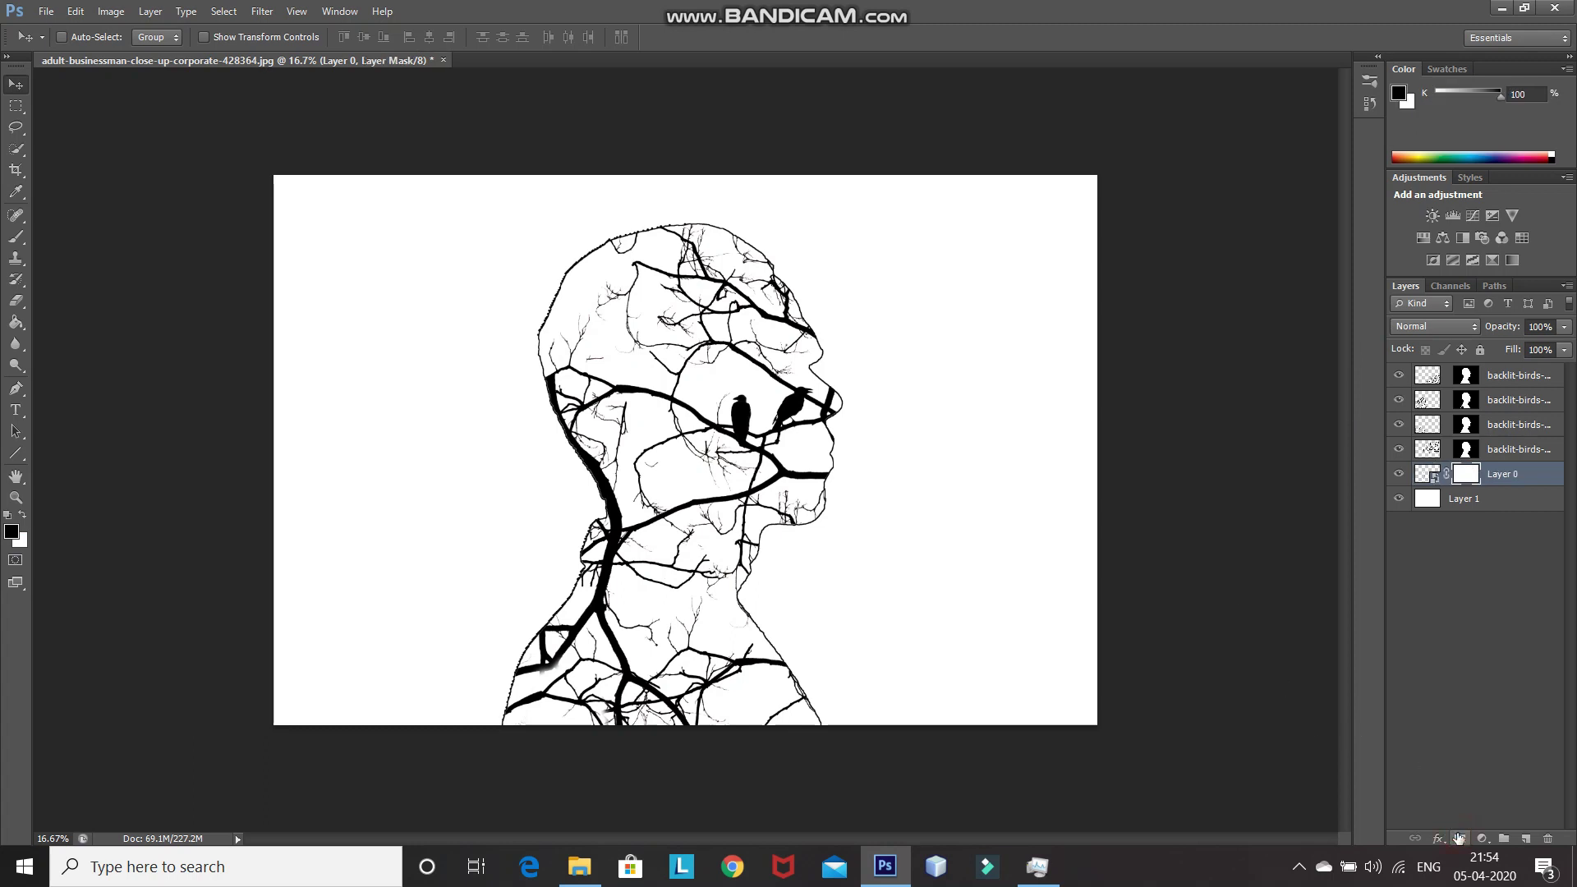
# - Hide parts of the outline around the head, neck and shoulders by painting black (000000) on Layer 0's mask with 150 px and 90 px brushes
pyautogui.click(17, 239)
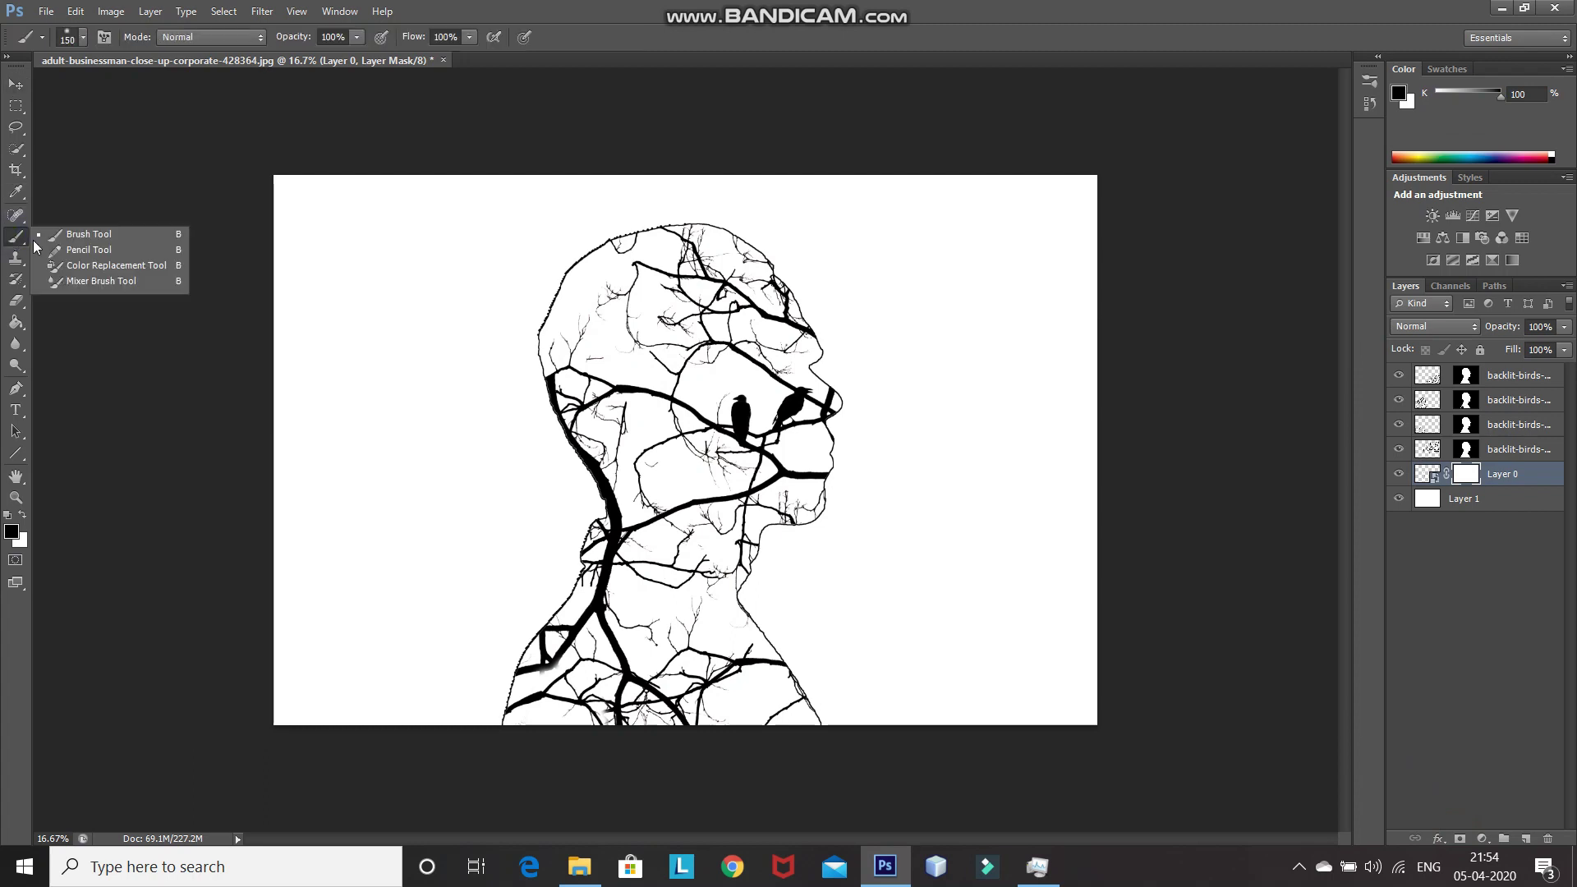
pyautogui.click(54, 237)
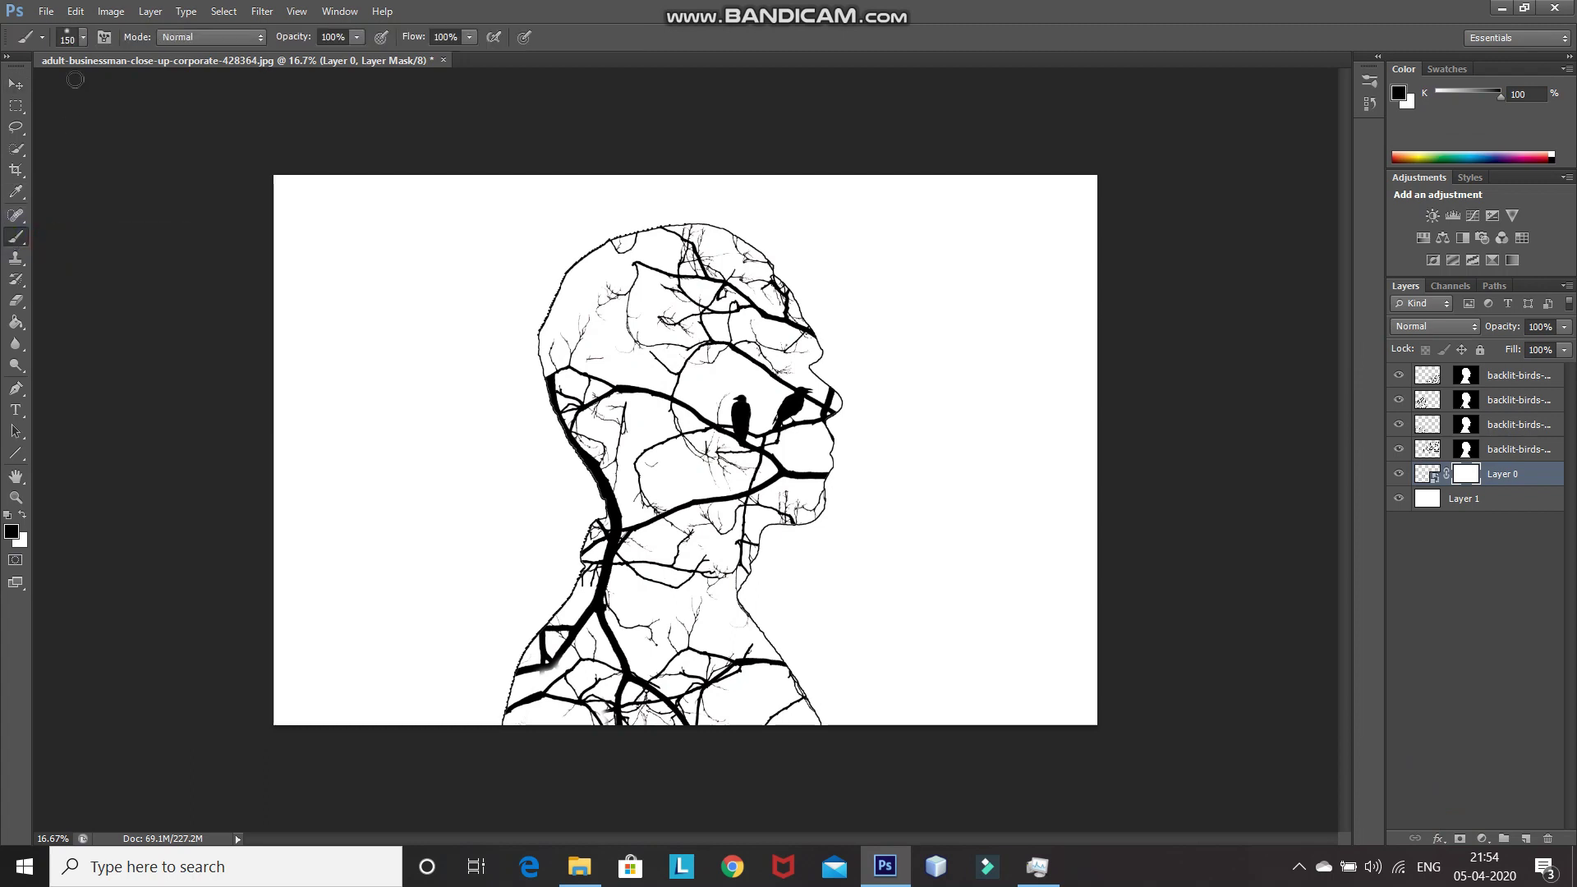
pyautogui.click(83, 38)
pyautogui.click(33, 160)
pyautogui.click(107, 445)
pyautogui.click(10, 531)
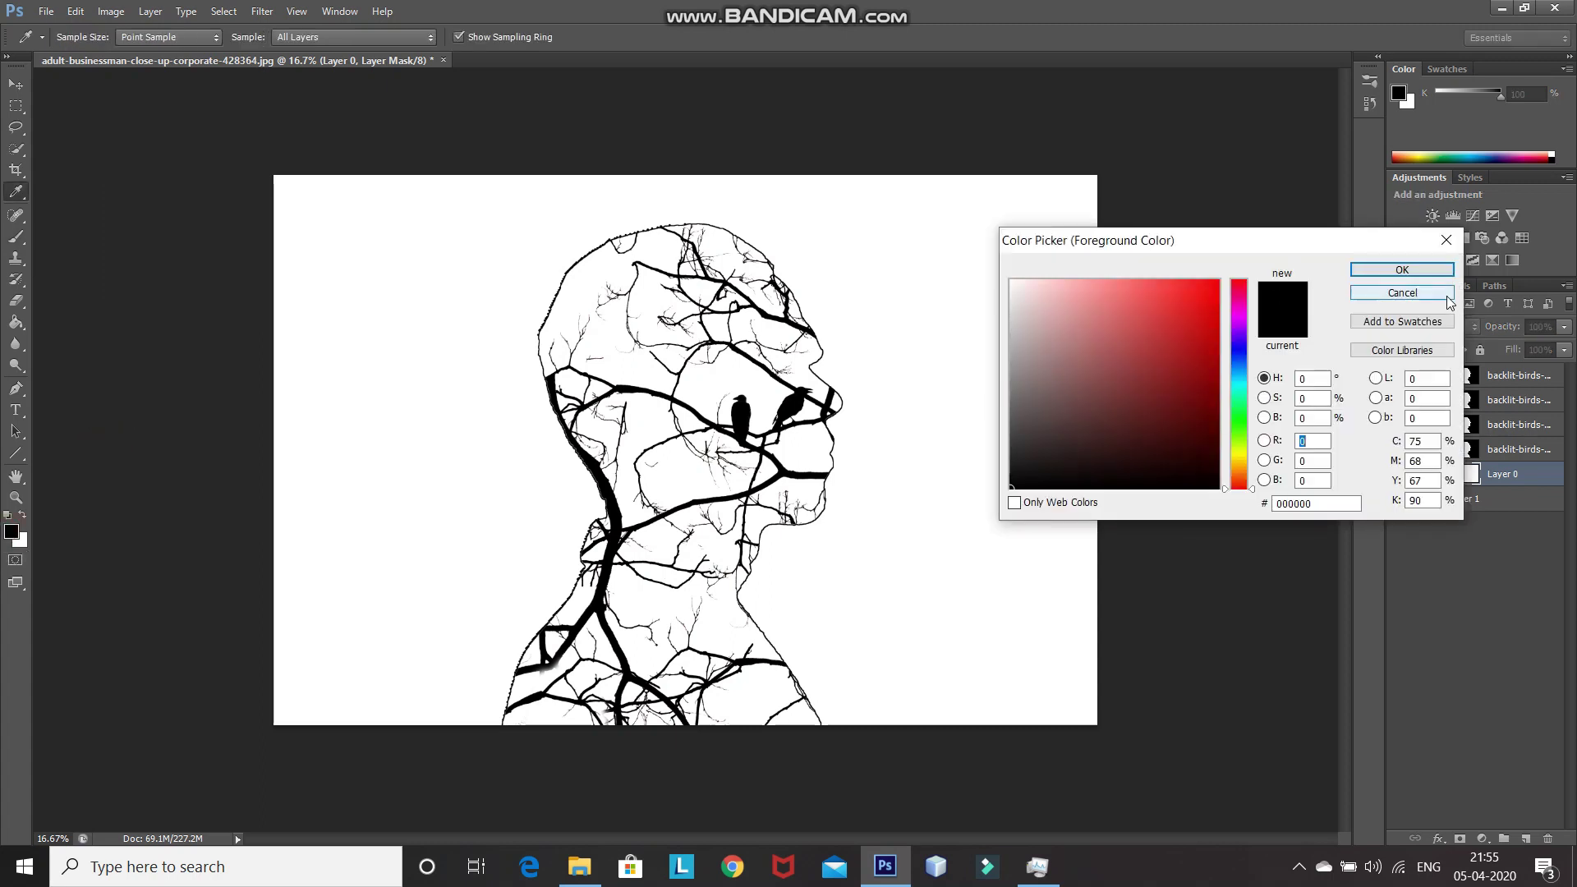
pyautogui.click(1402, 270)
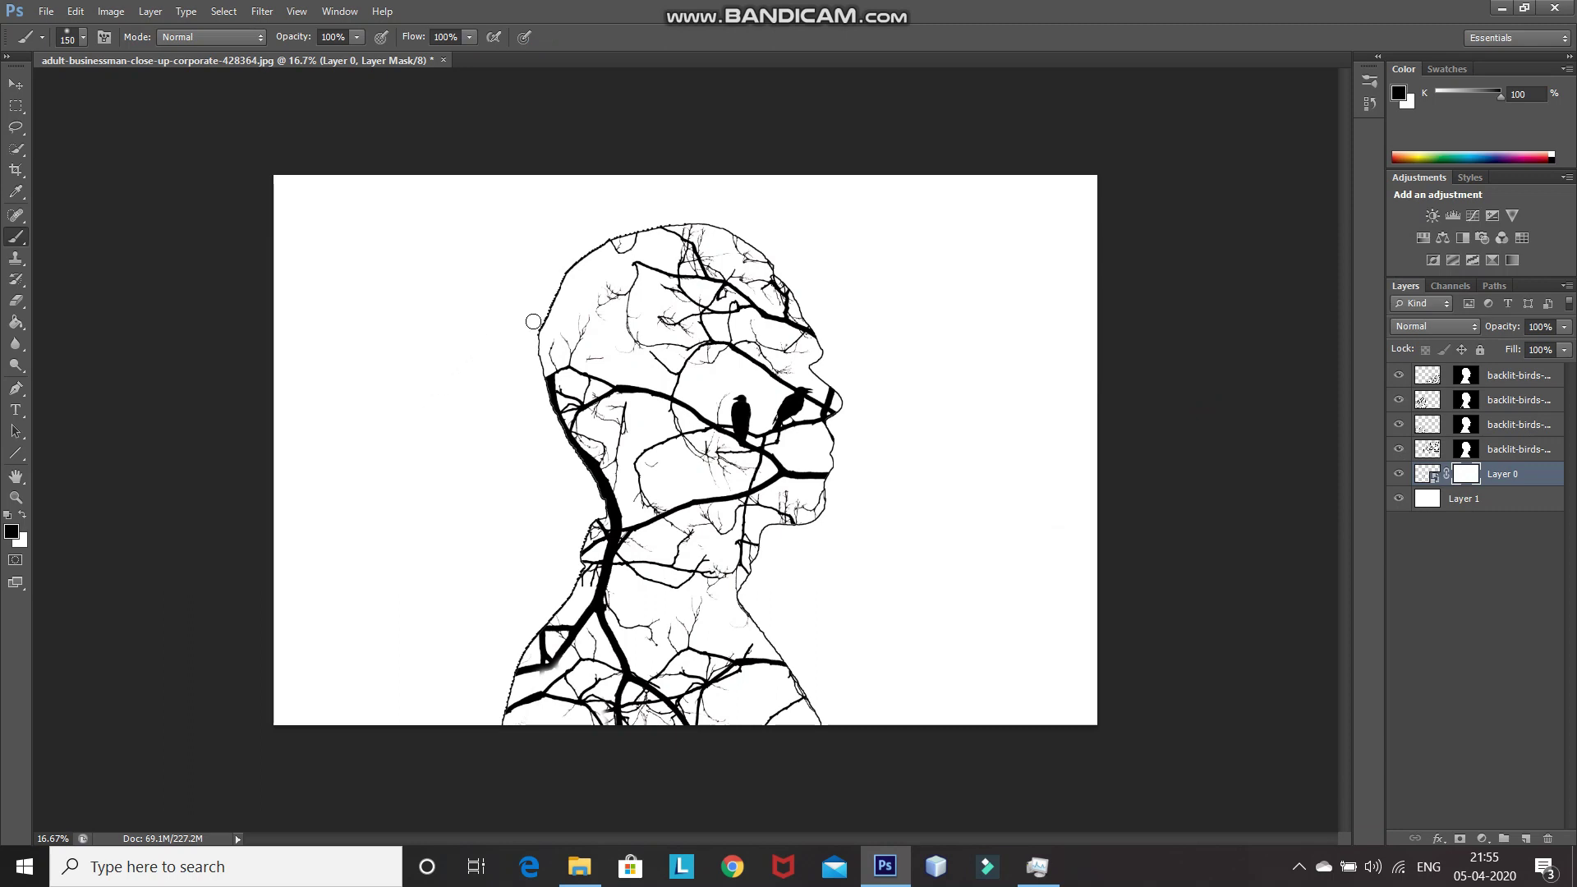
pyautogui.click(535, 348)
pyautogui.moveTo(536, 349)
pyautogui.mouseDown()
pyautogui.moveTo(547, 300)
pyautogui.moveTo(608, 233)
pyautogui.mouseUp()
pyautogui.moveTo(550, 612); pyautogui.dragTo(538, 608)
pyautogui.press('[')
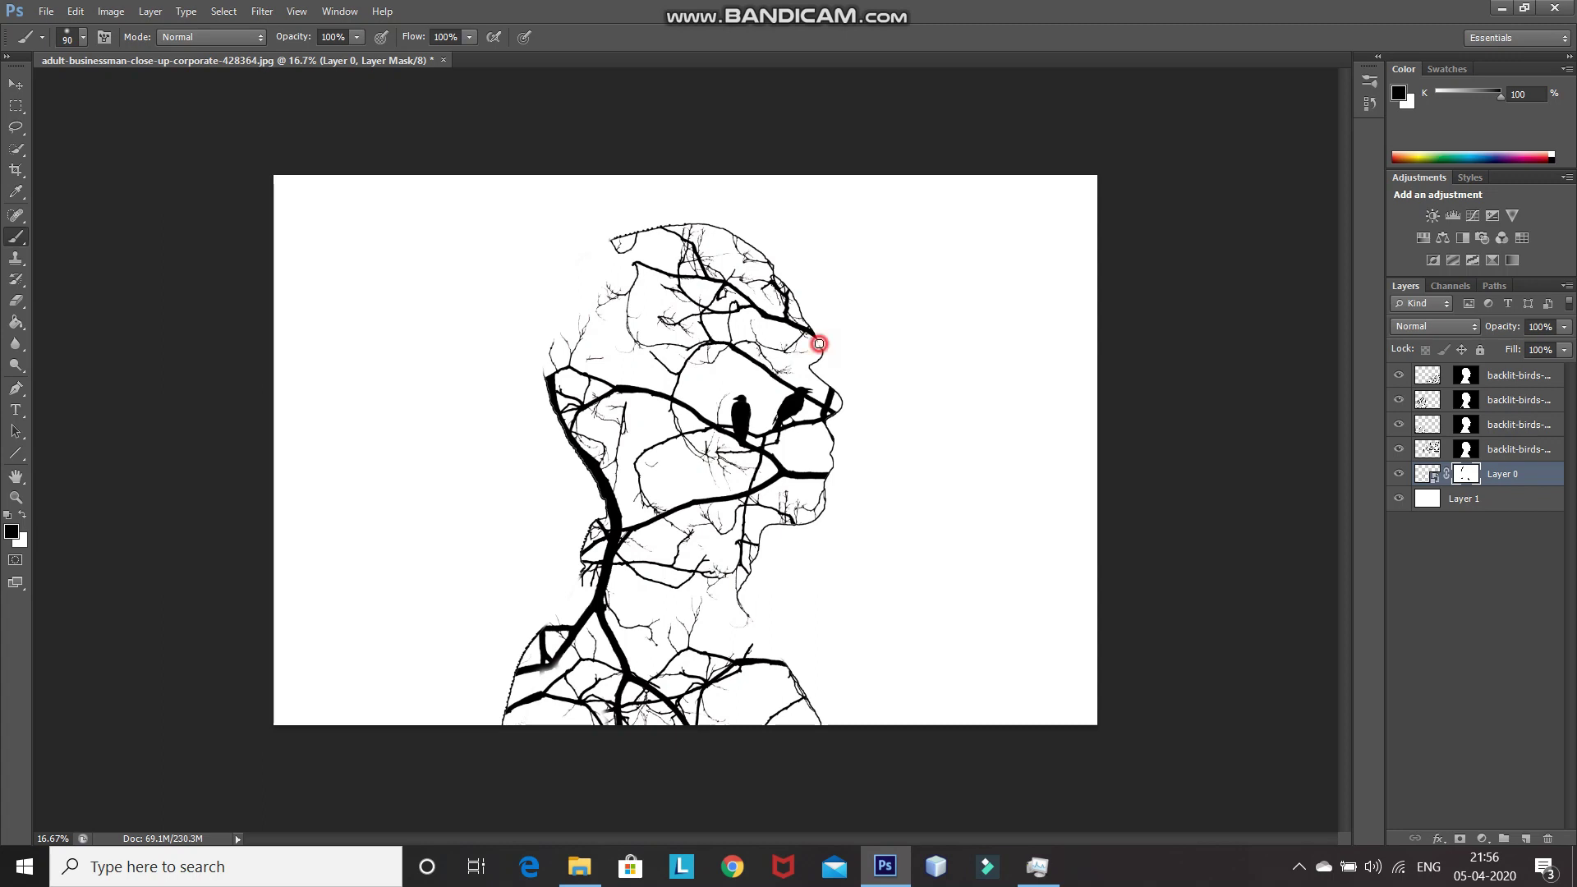
pyautogui.moveTo(799, 300); pyautogui.dragTo(814, 325)
# - Add a Gradient Fill layer directly above Layer 1 using the black-to-white gradient preset
pyautogui.click(1522, 503)
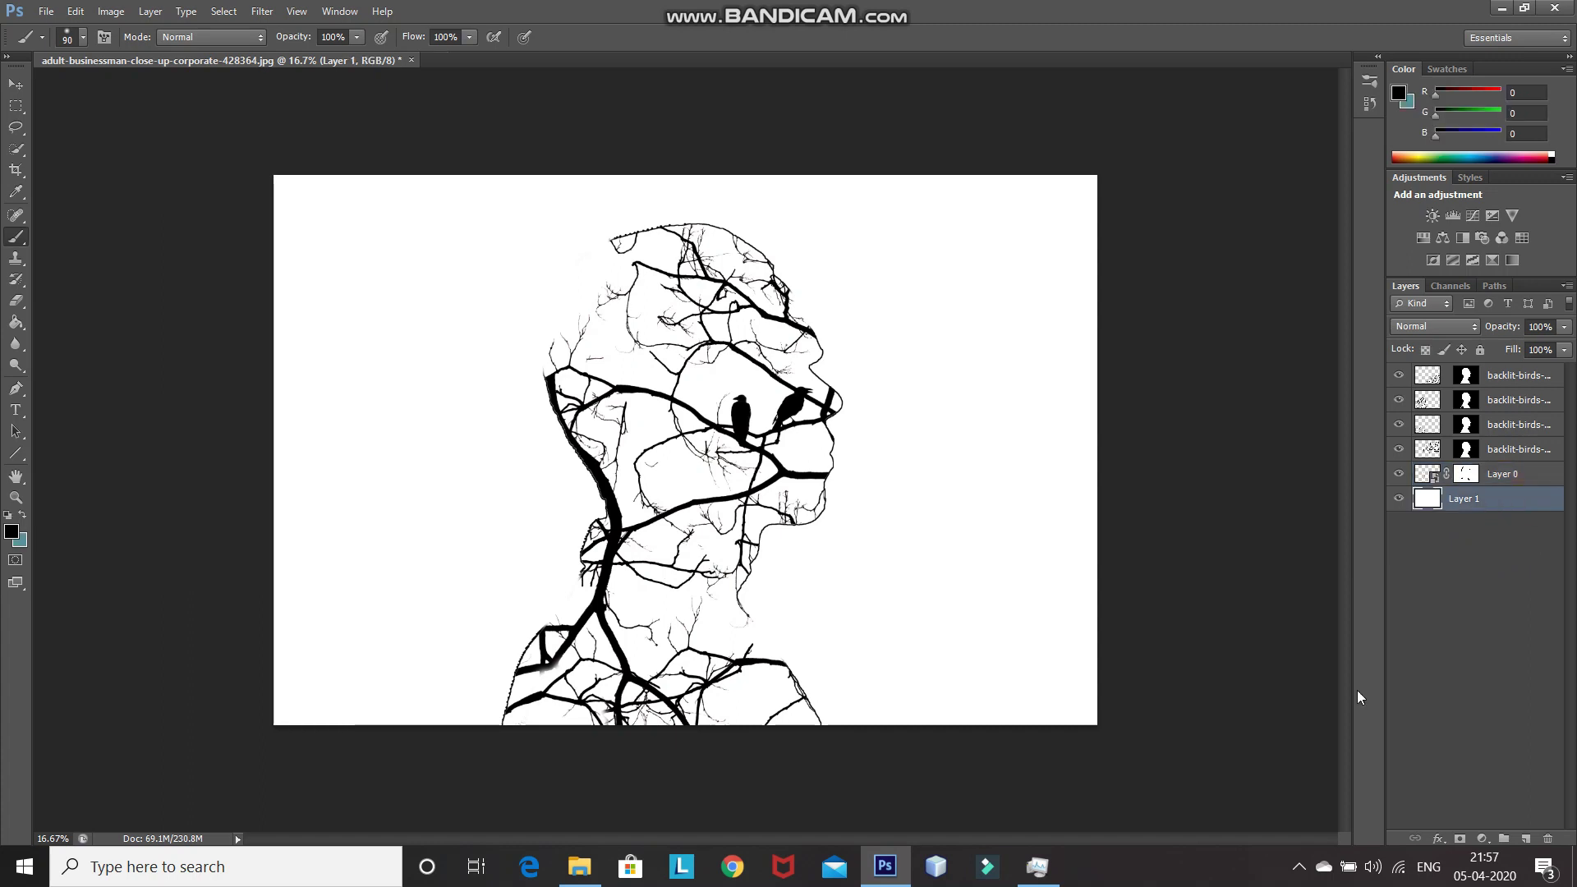
pyautogui.click(1483, 839)
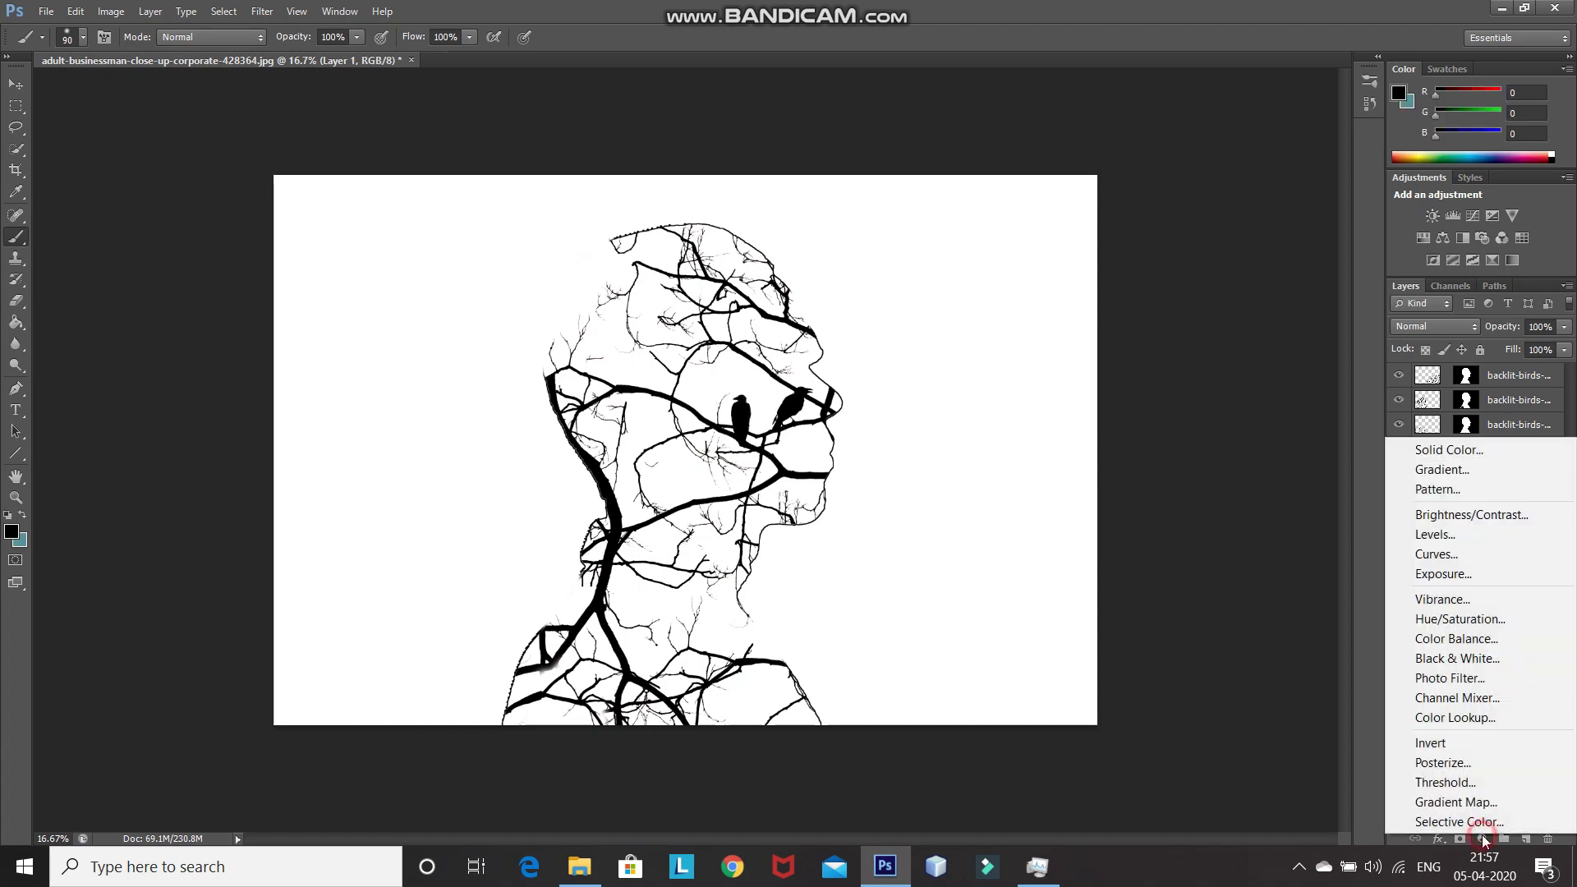
pyautogui.click(1431, 471)
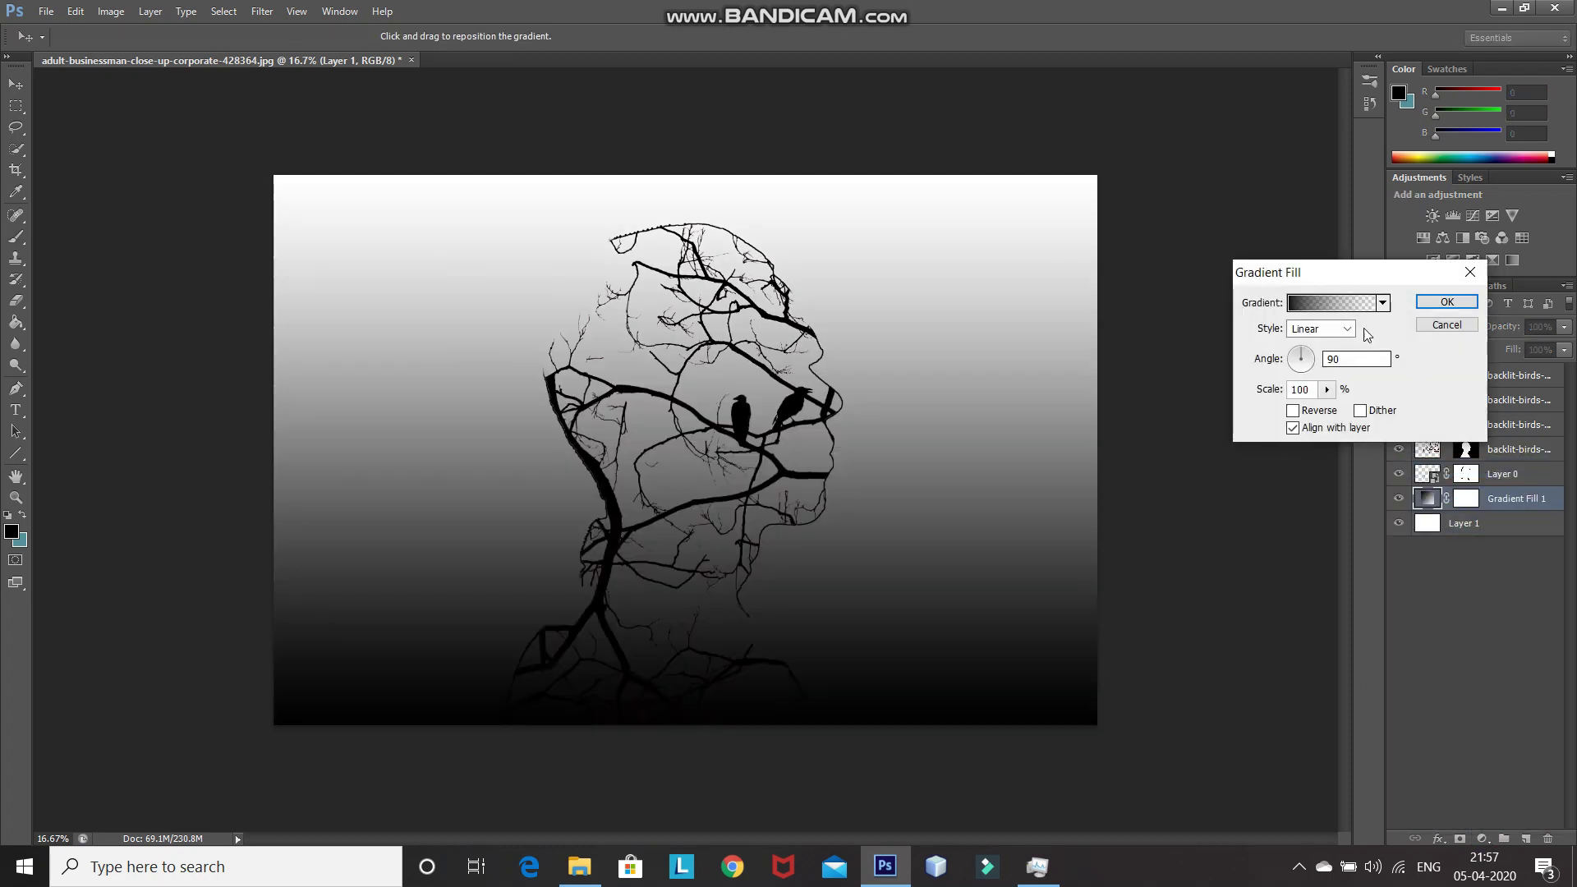
pyautogui.click(1383, 304)
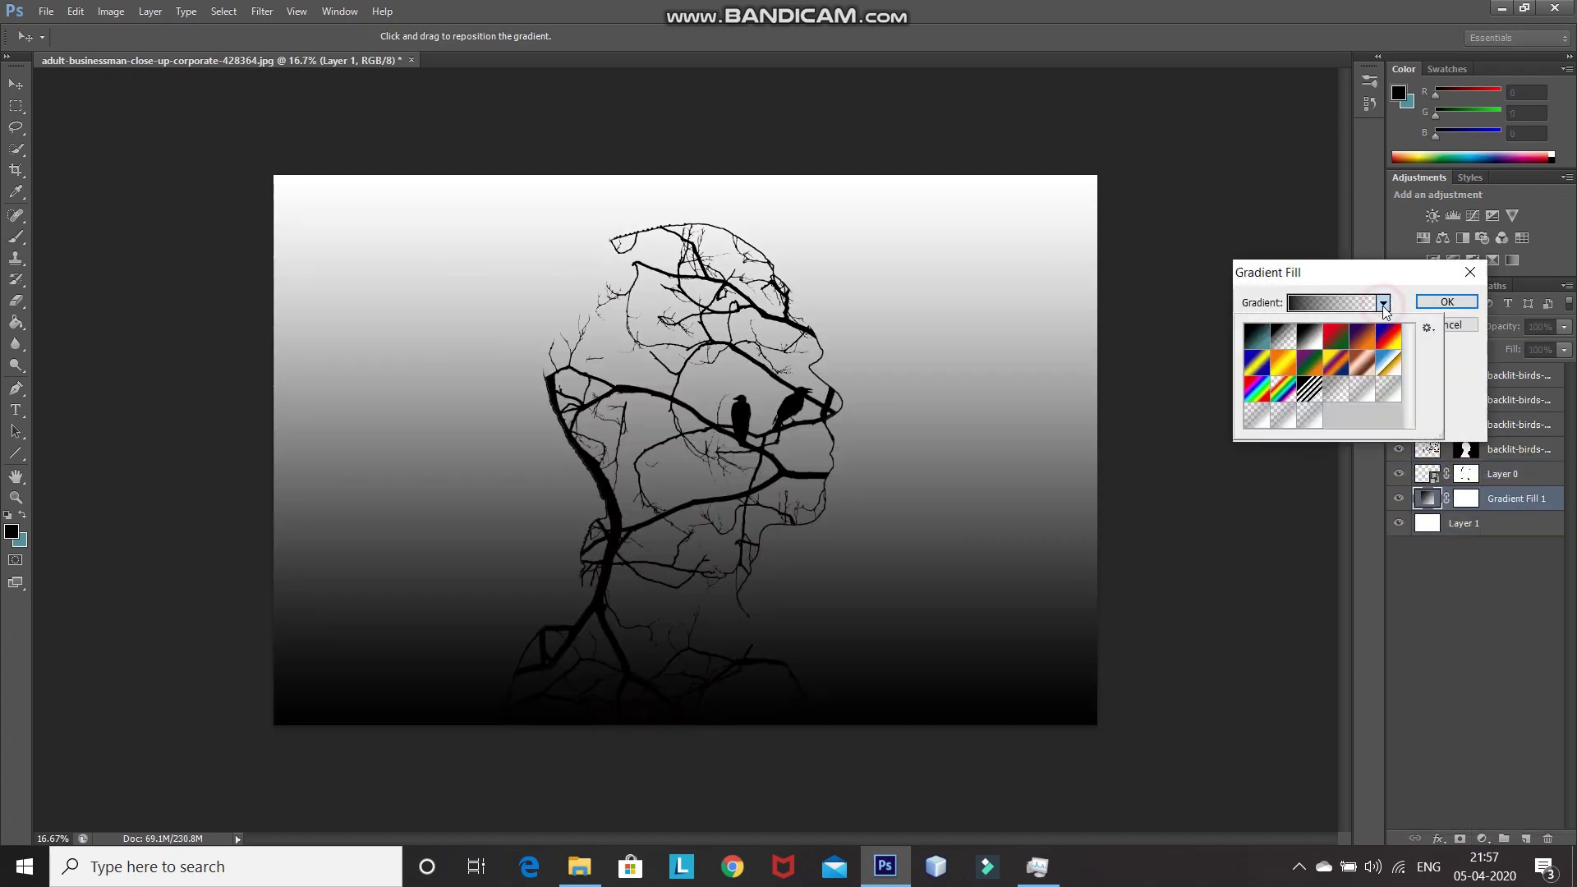
pyautogui.click(1307, 340)
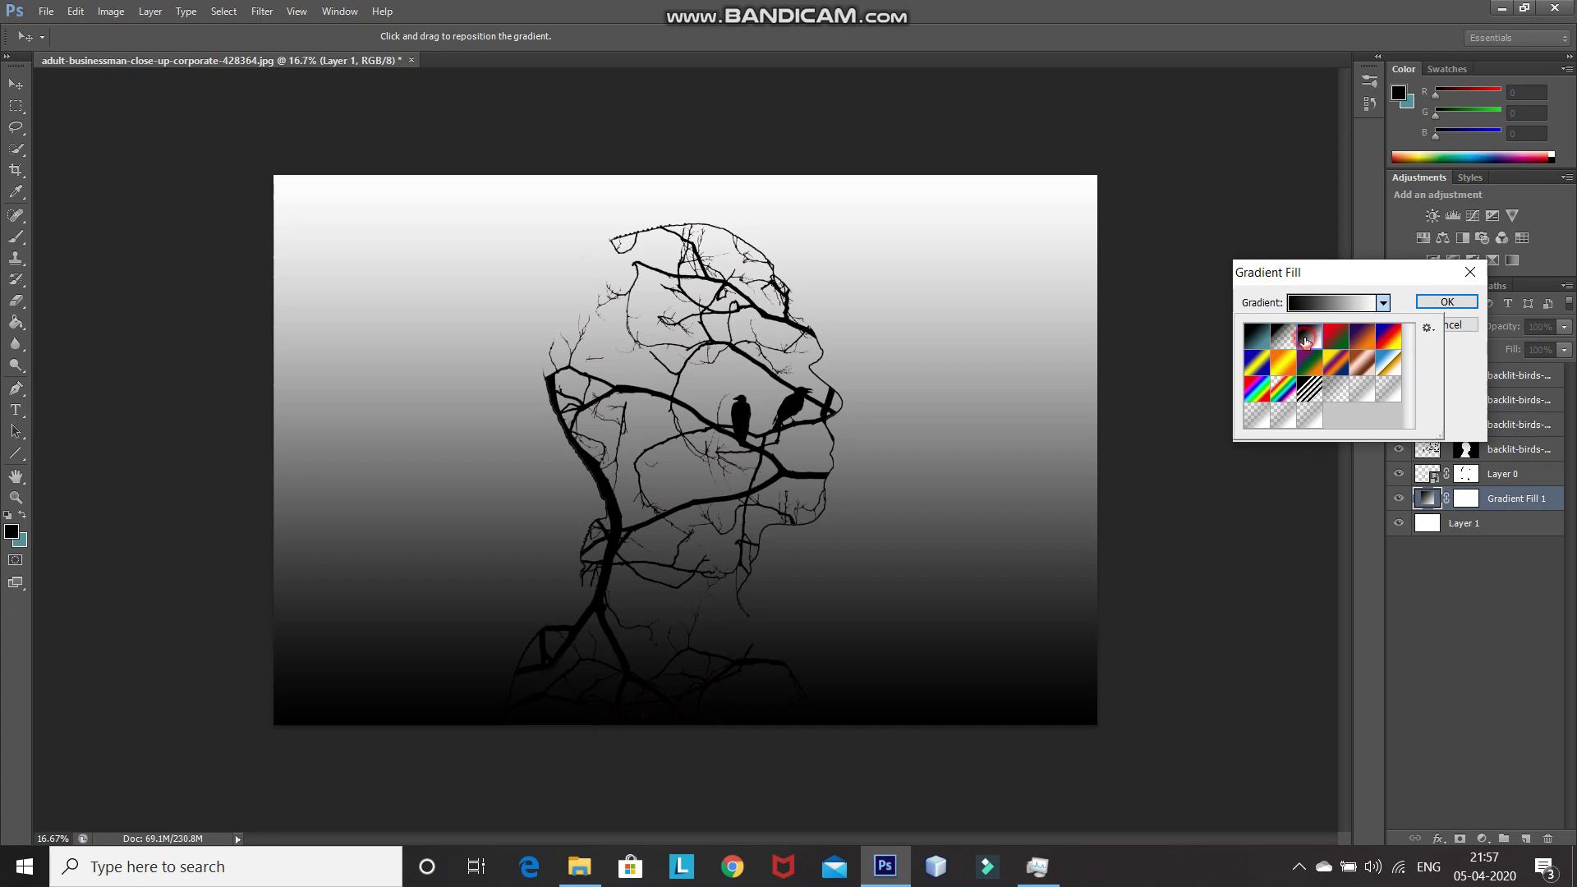
pyautogui.click(1387, 305)
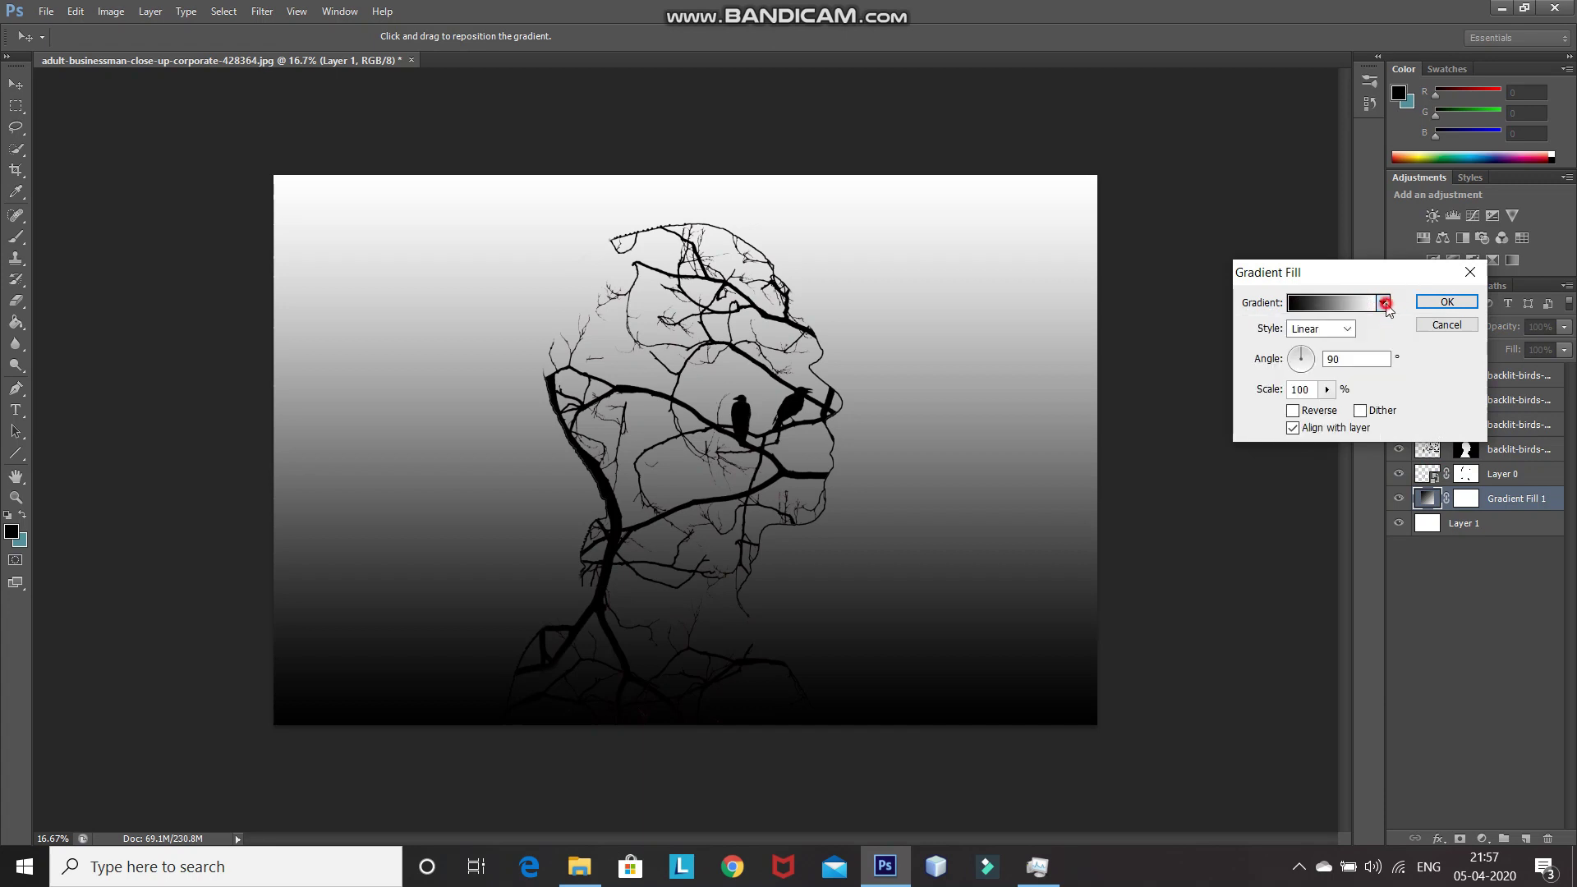
# - Make the gradient fill Radial and reversed, with its scale set to 200%
pyautogui.click(1344, 330)
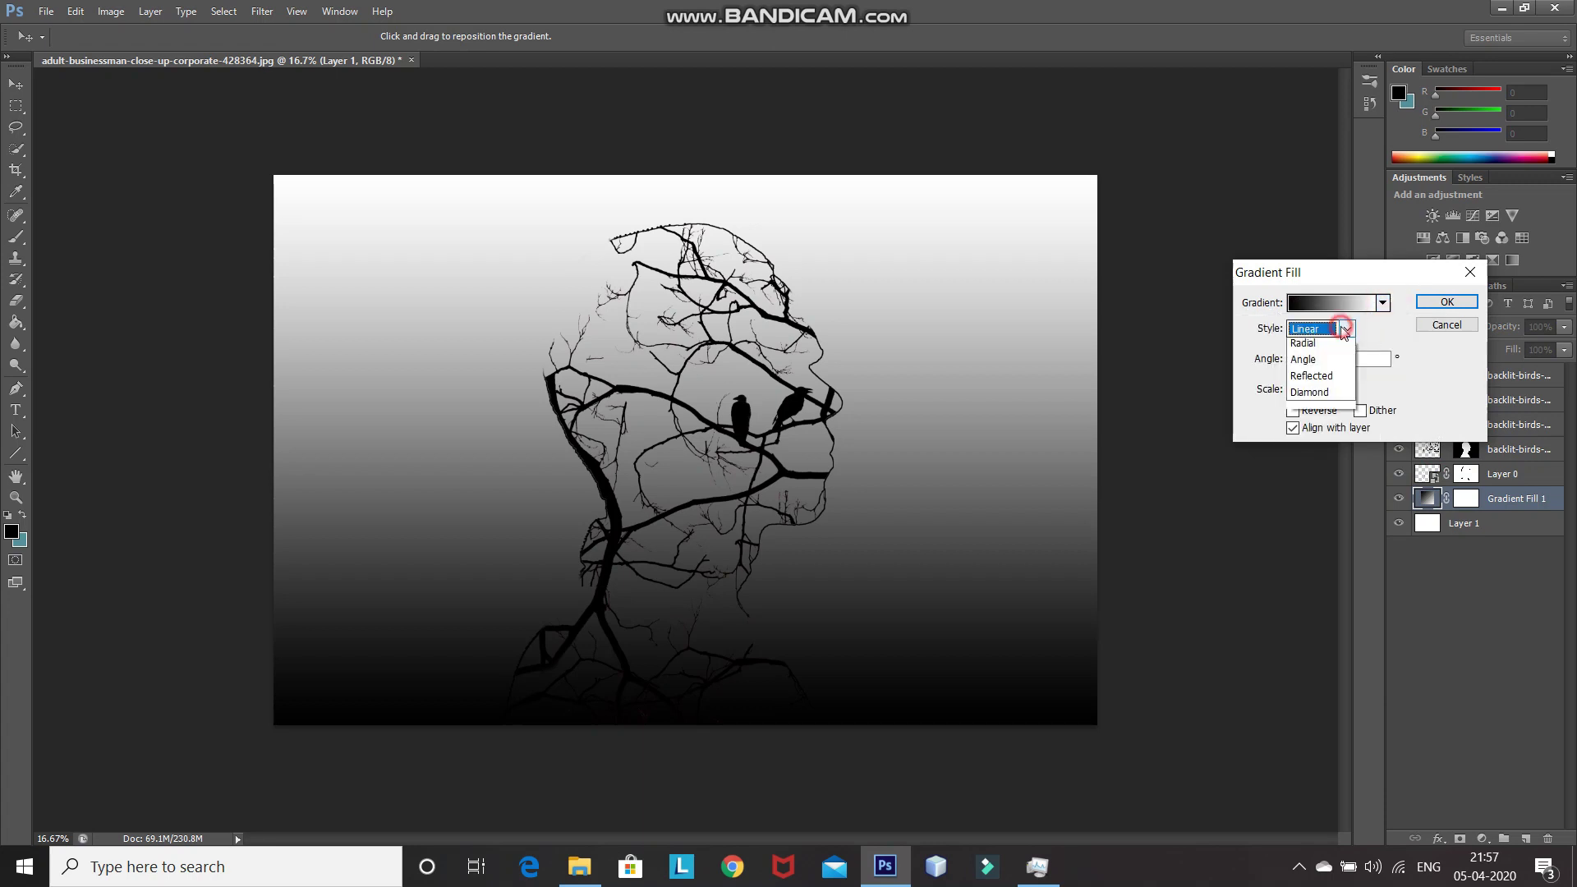
pyautogui.click(1307, 342)
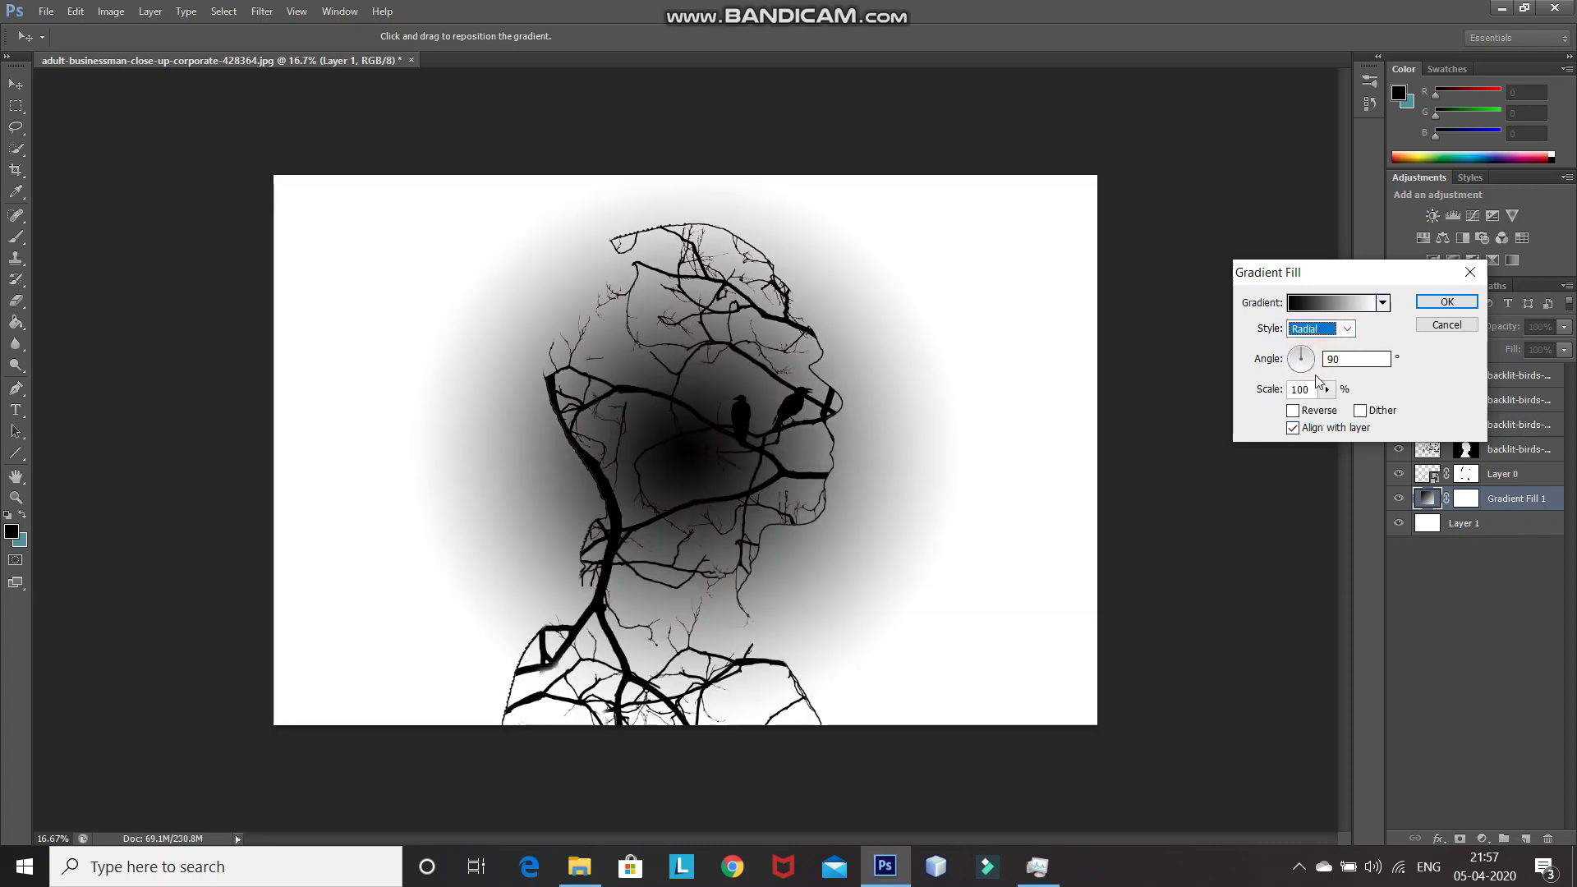
pyautogui.click(1294, 411)
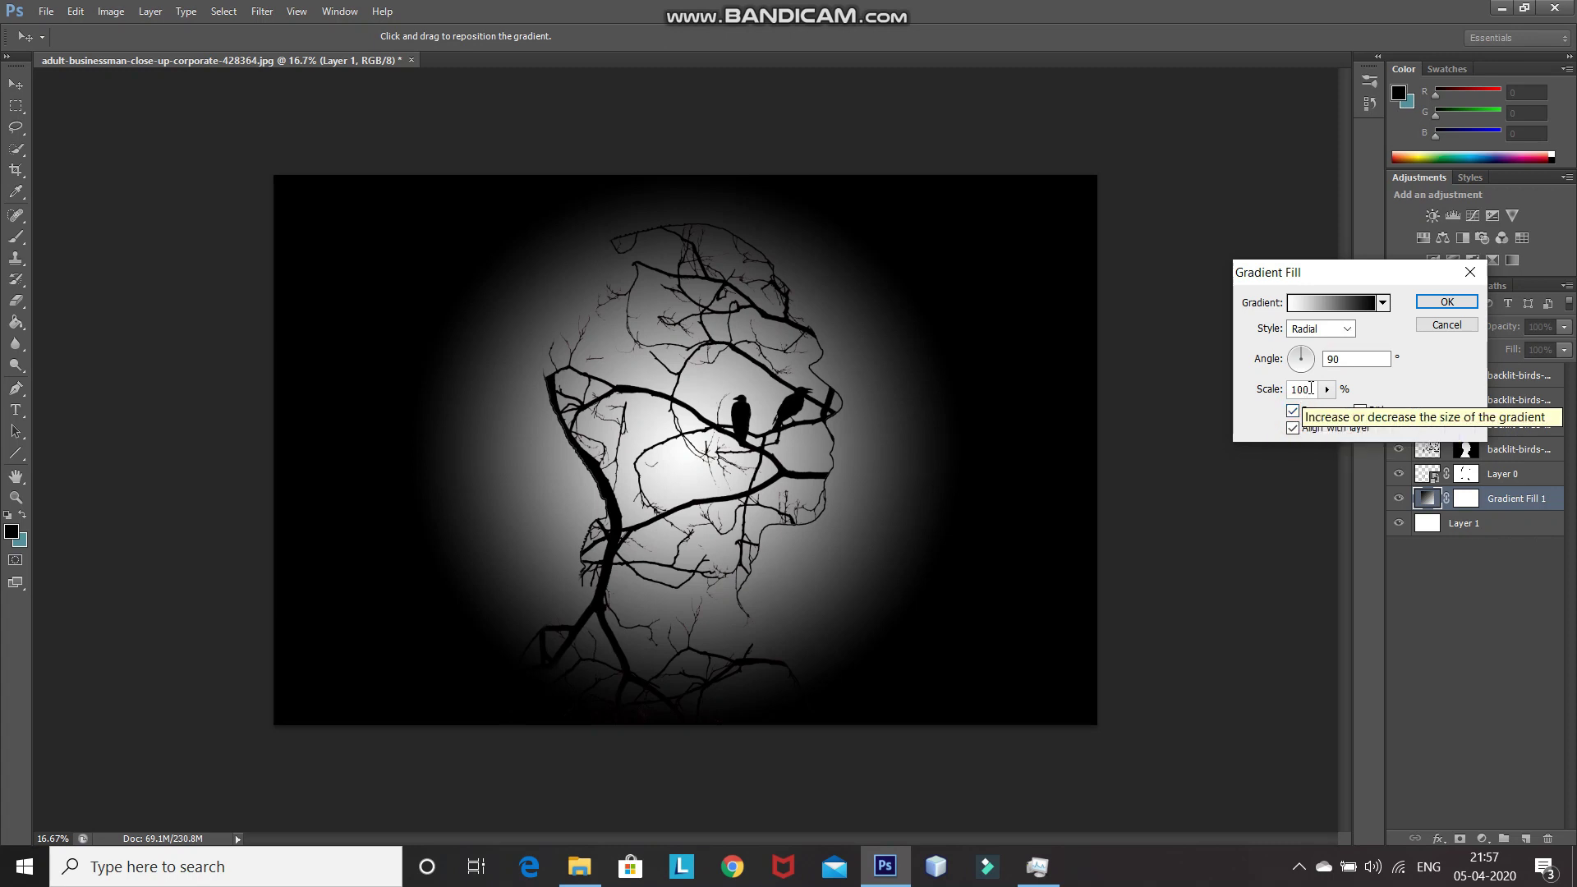
pyautogui.click(1310, 387)
pyautogui.press('BackSpace')
pyautogui.press('BackSpace')
pyautogui.press('BackSpace')
pyautogui.write('200')
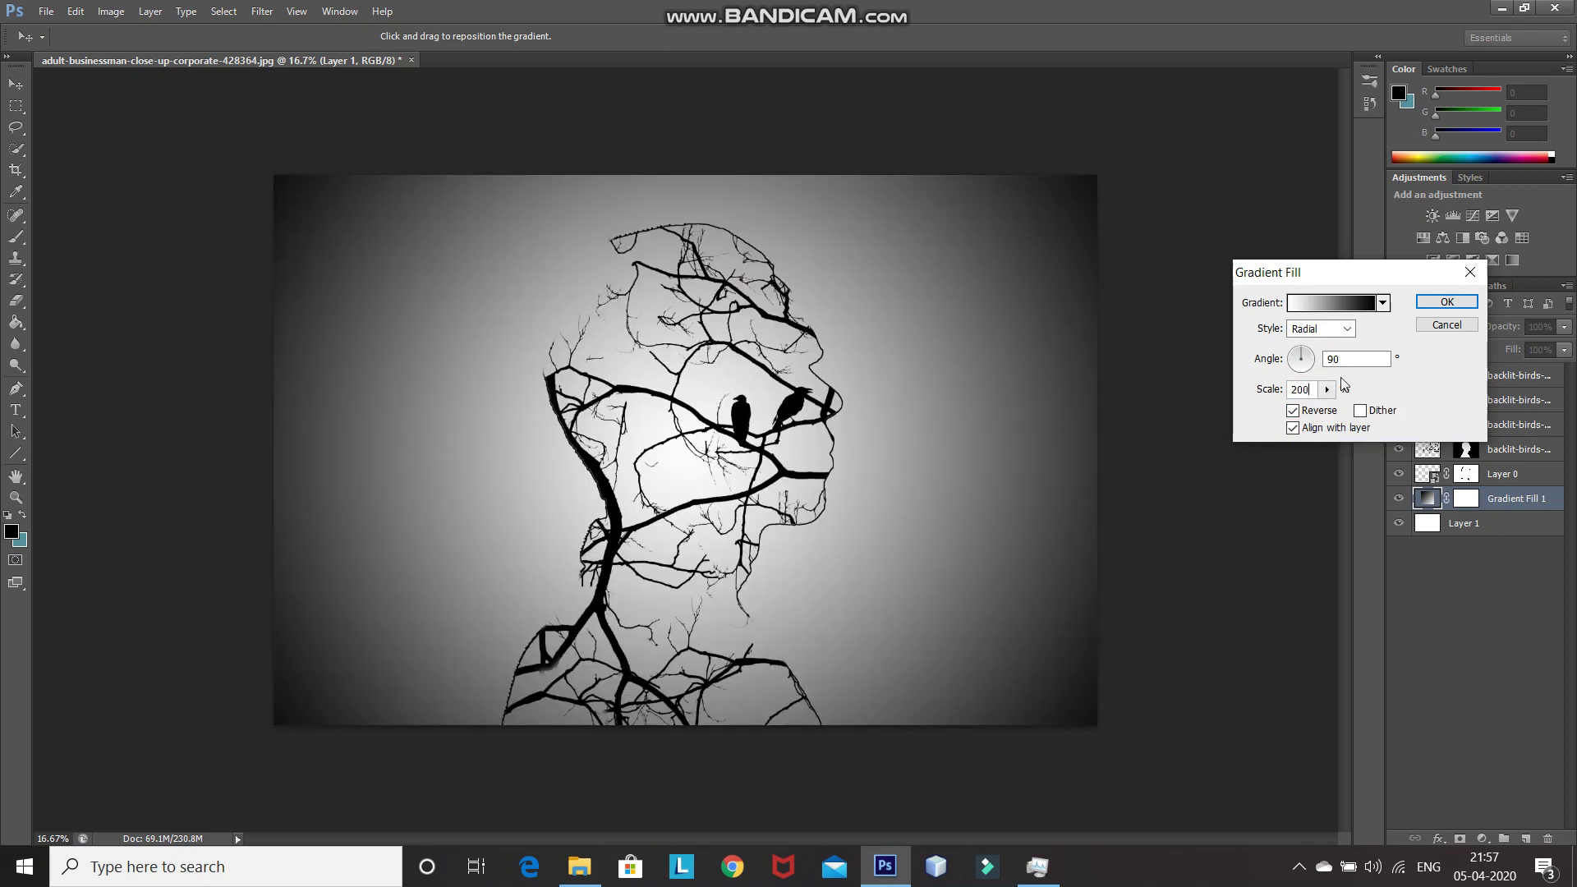
pyautogui.click(1423, 310)
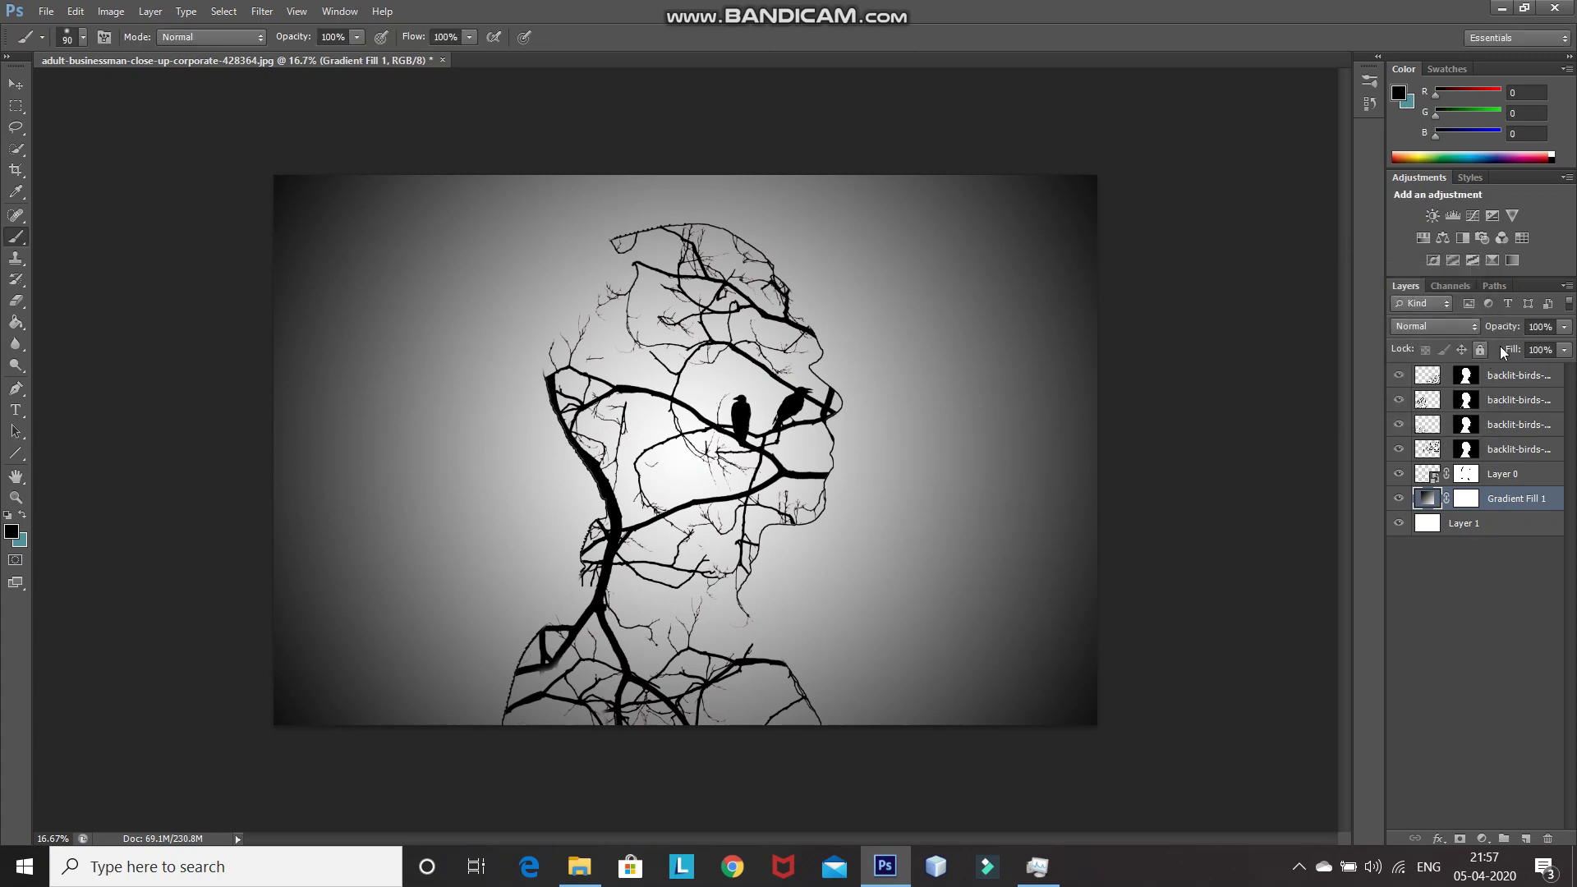
# - Set the Gradient Fill 1 layer's opacity to 40%
pyautogui.click(1537, 328)
pyautogui.press('BackSpace')
pyautogui.press('BackSpace')
pyautogui.press('BackSpace')
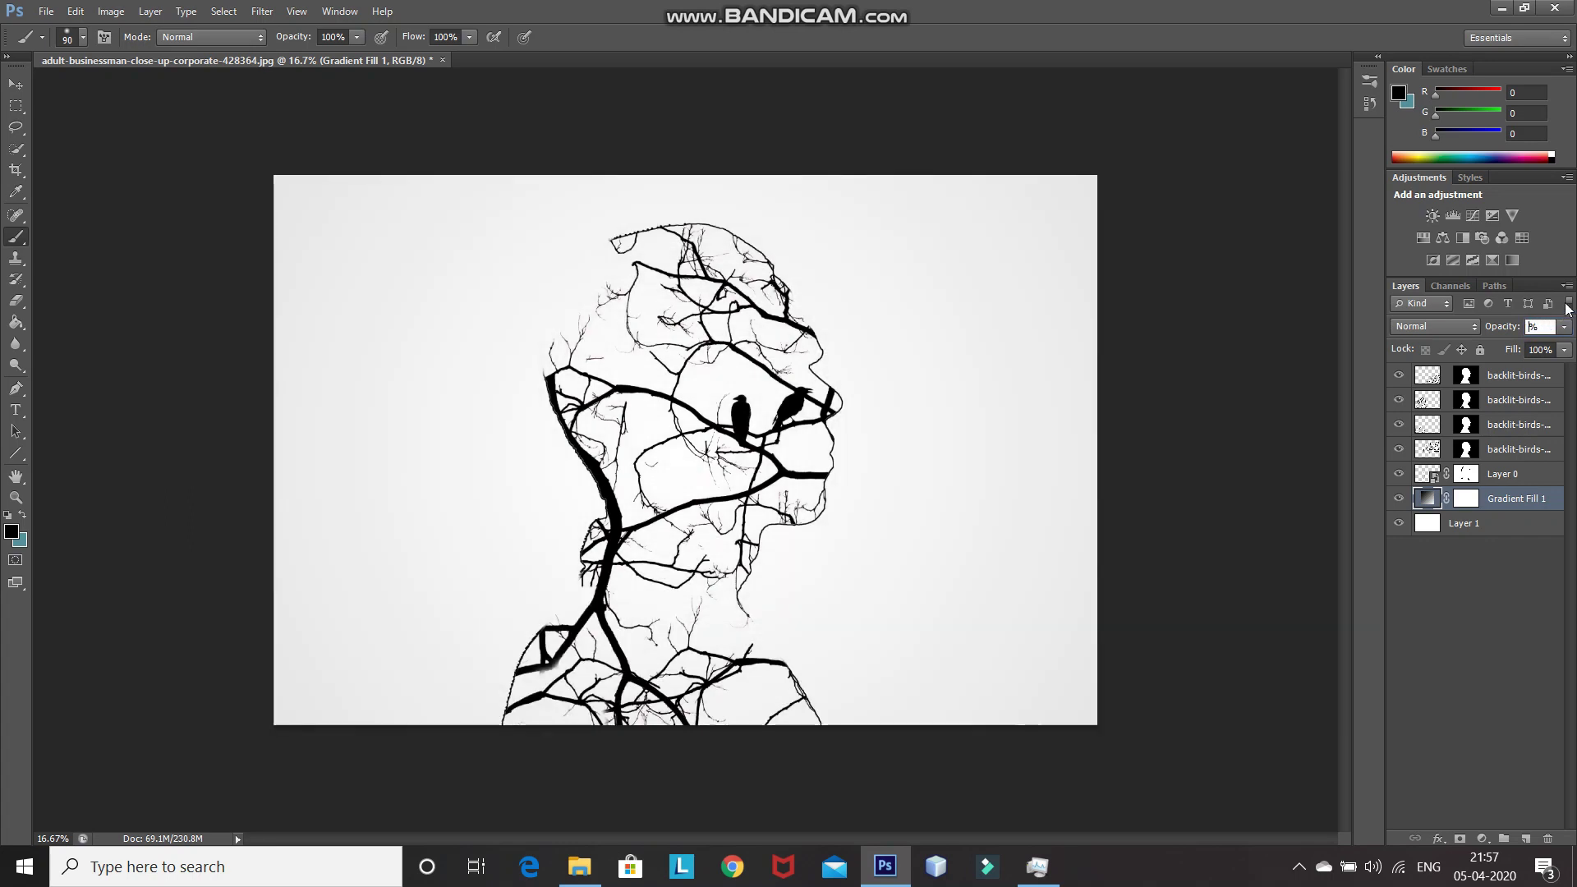
pyautogui.write('40')
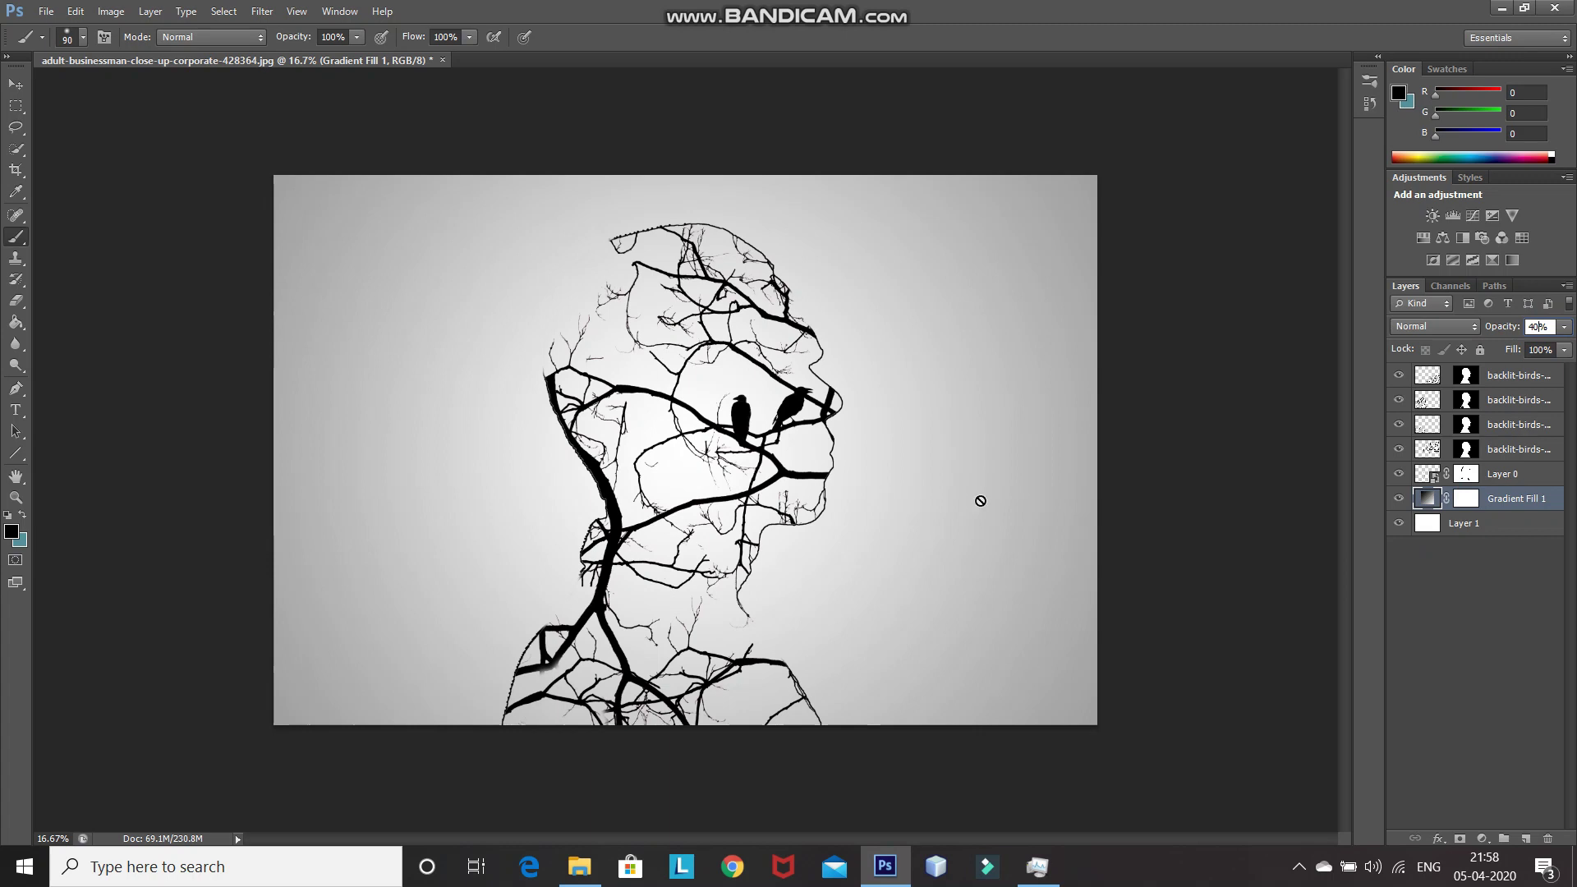
# - Stamp all visible layers into a new layer at the top of the stack and hide every layer beneath it
pyautogui.click(1515, 379)
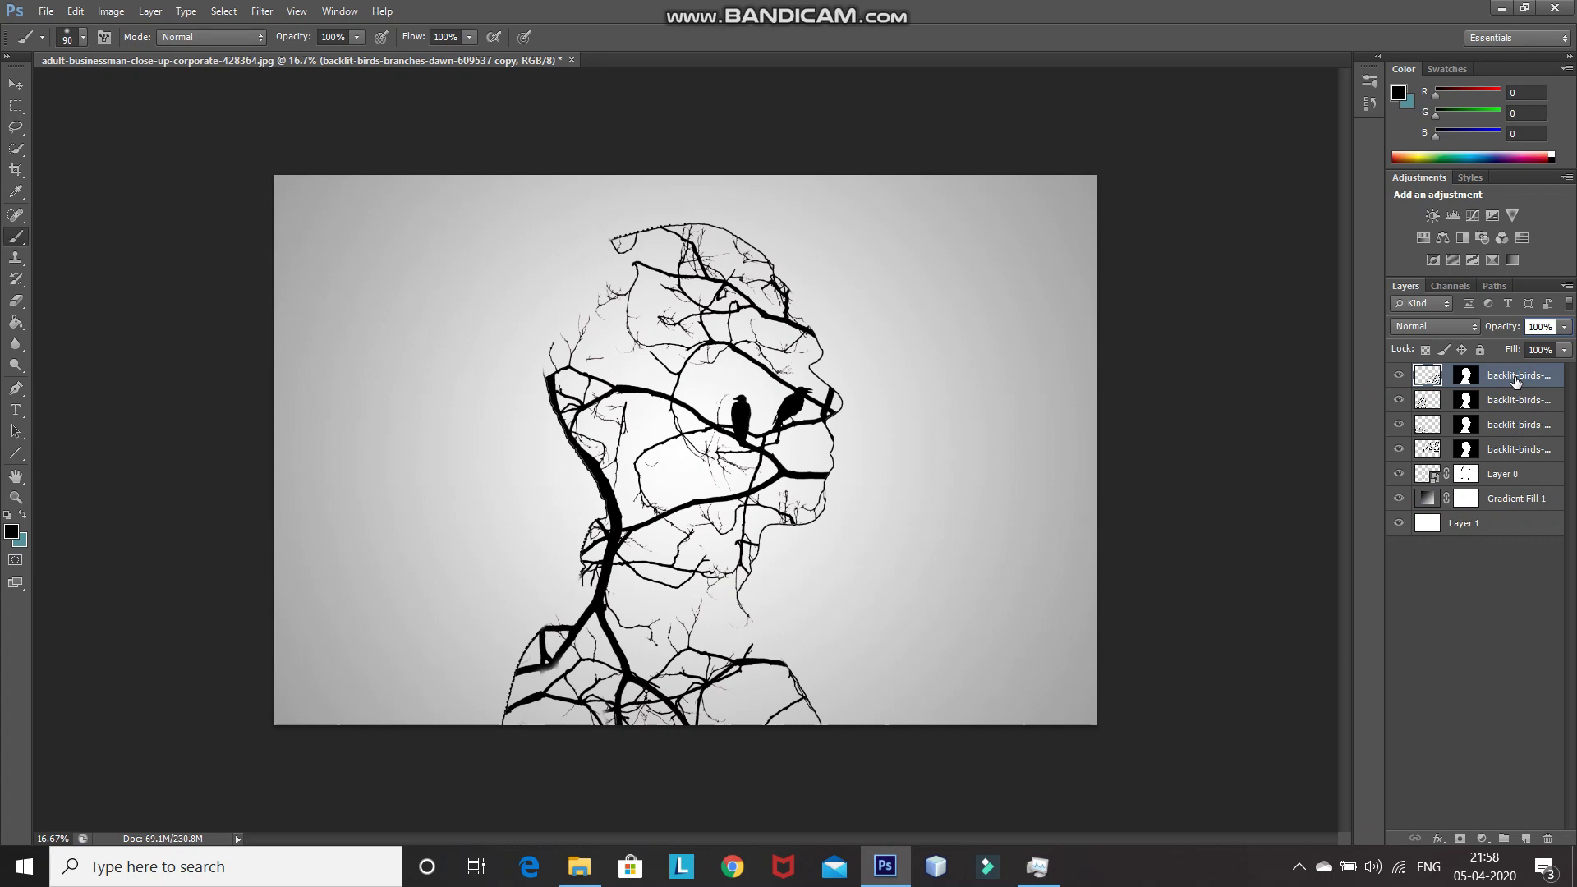
pyautogui.hotkey('ctrl', 'shift', 'alt', 'e')
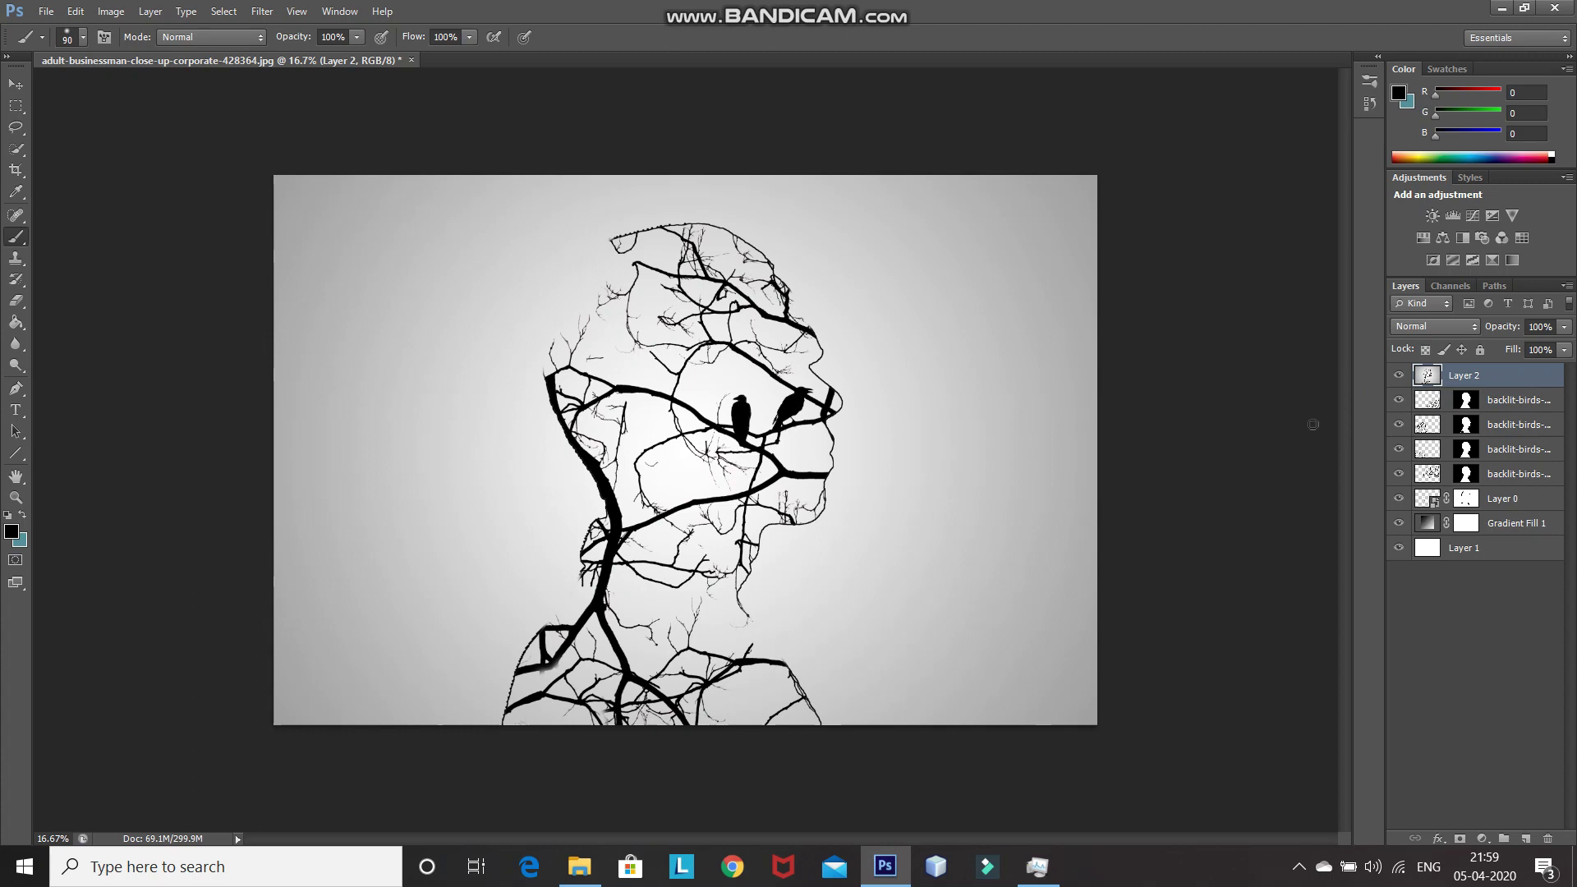
pyautogui.click(1396, 401)
pyautogui.click(1397, 426)
pyautogui.click(1395, 451)
pyautogui.click(1396, 475)
pyautogui.click(1396, 498)
pyautogui.click(1397, 524)
pyautogui.click(1398, 548)
# - Apply the Texturizer filter to Layer 2 with Canvas texture, 200% scaling, relief 5 and light from Top
pyautogui.click(264, 19)
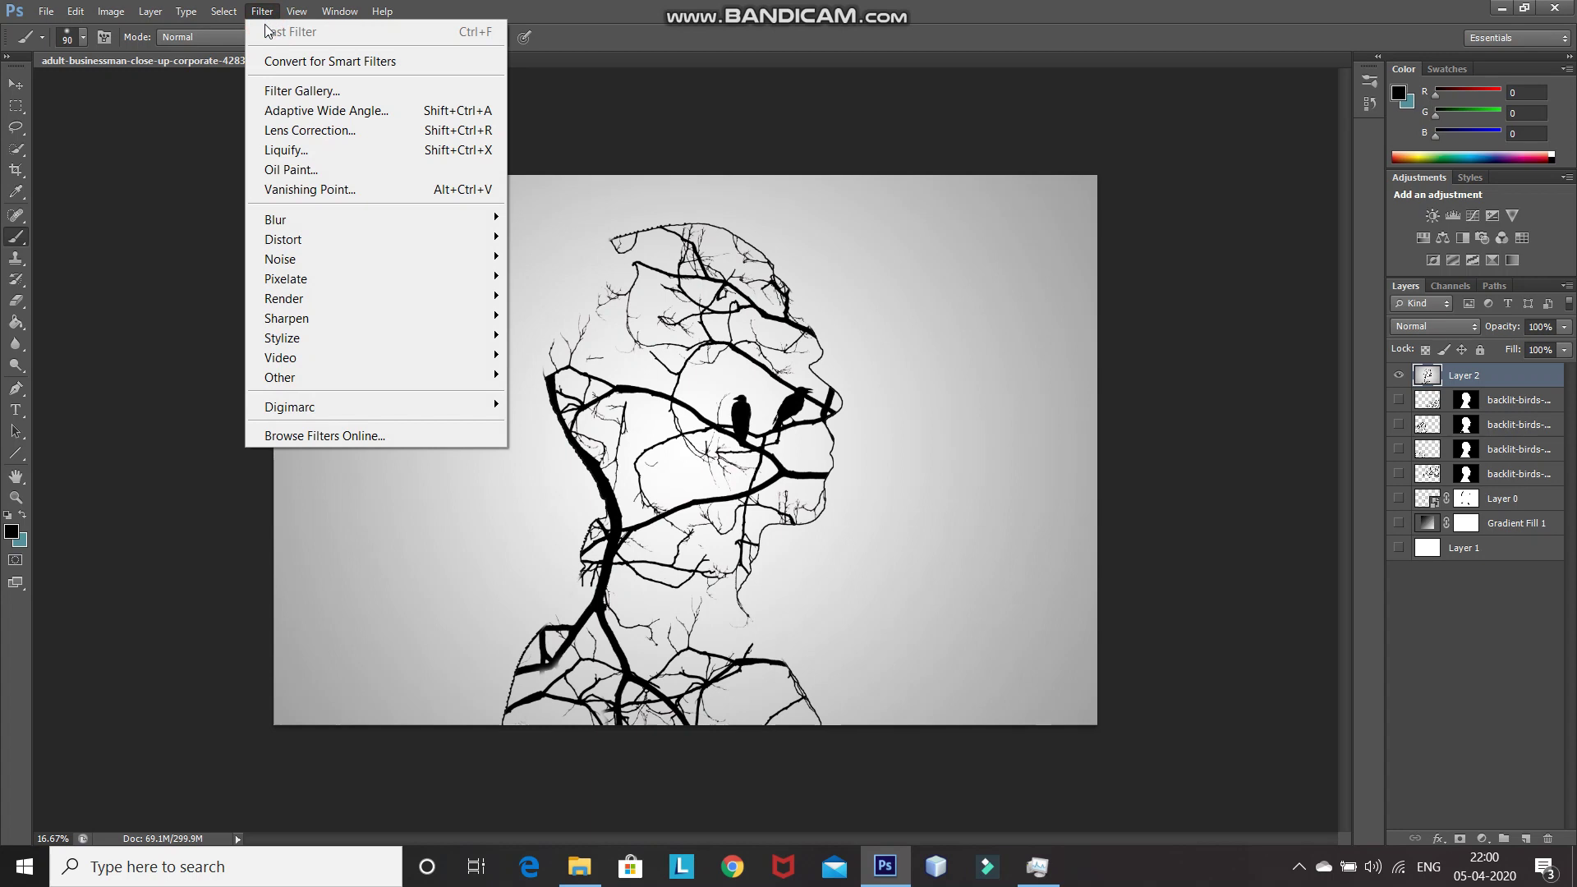
pyautogui.click(271, 91)
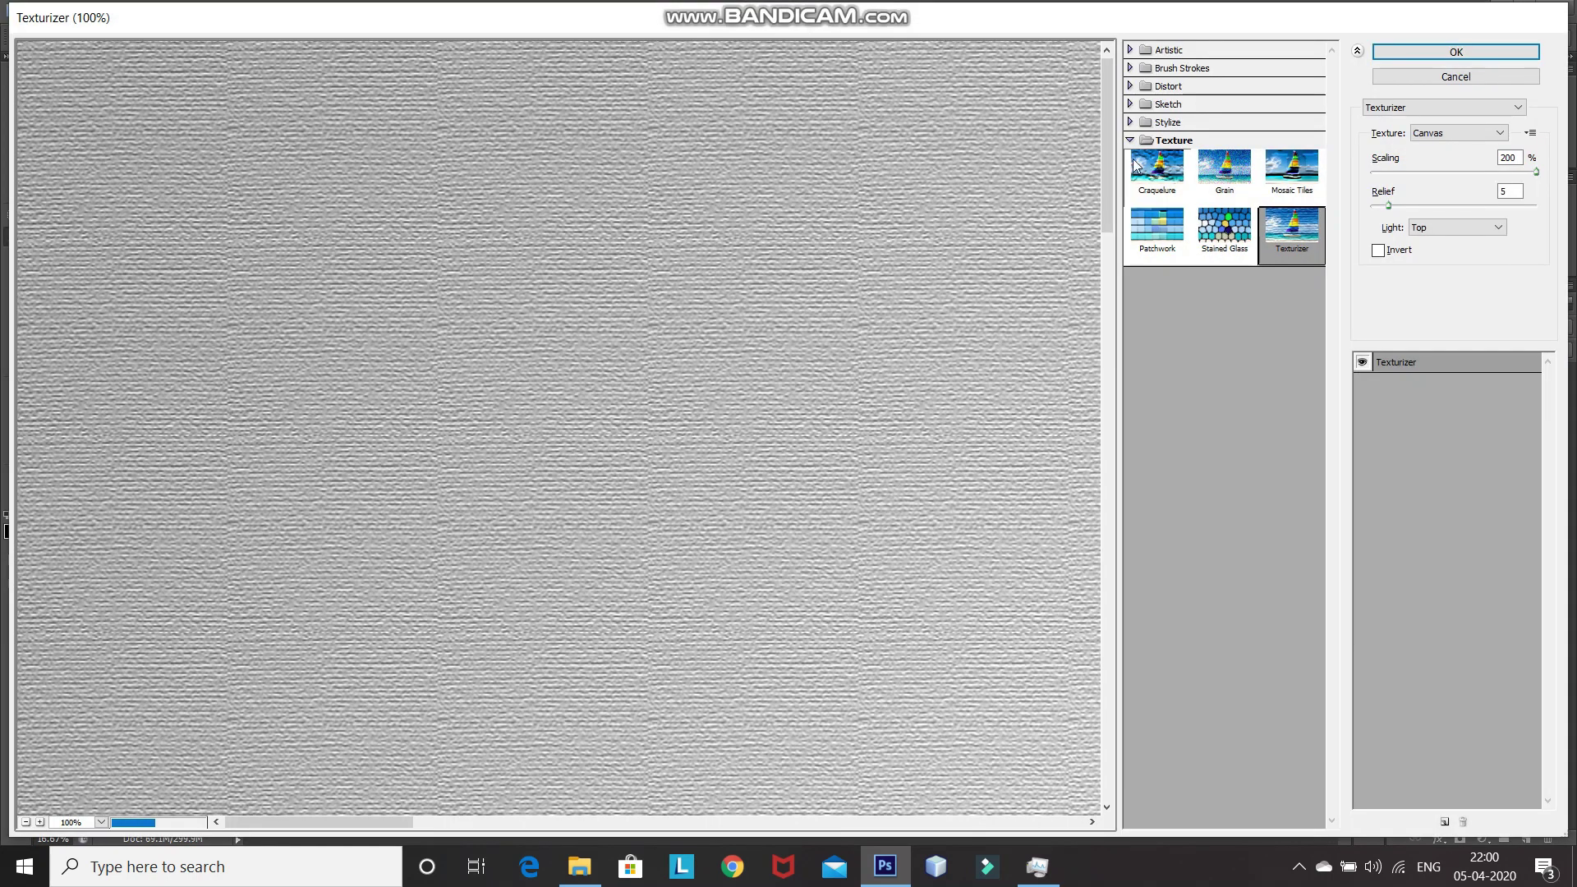
pyautogui.click(1131, 142)
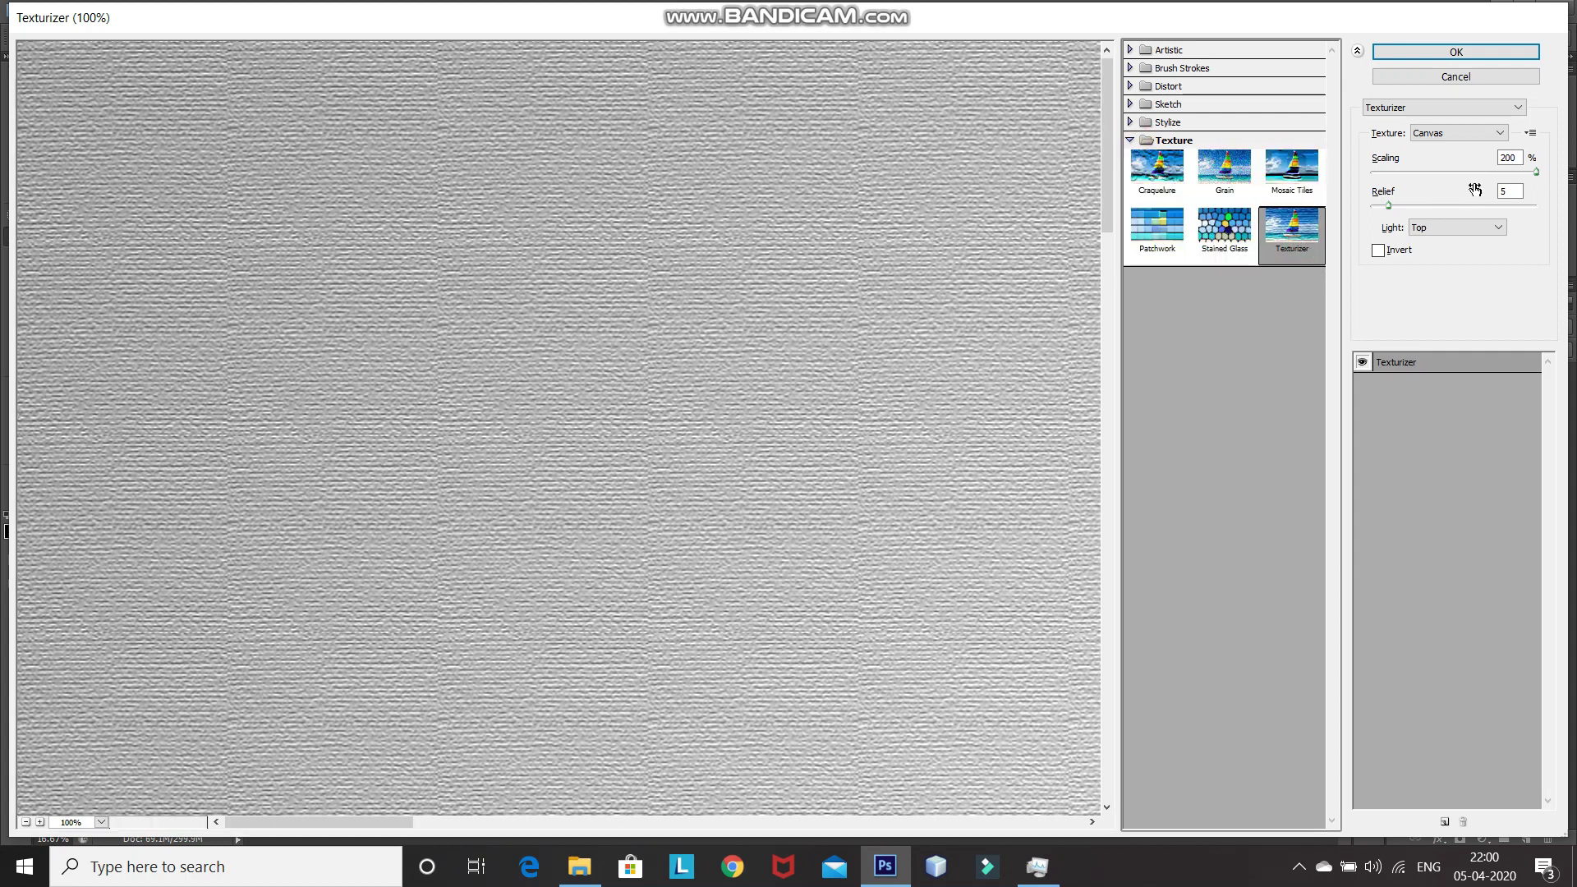
pyautogui.click(1519, 157)
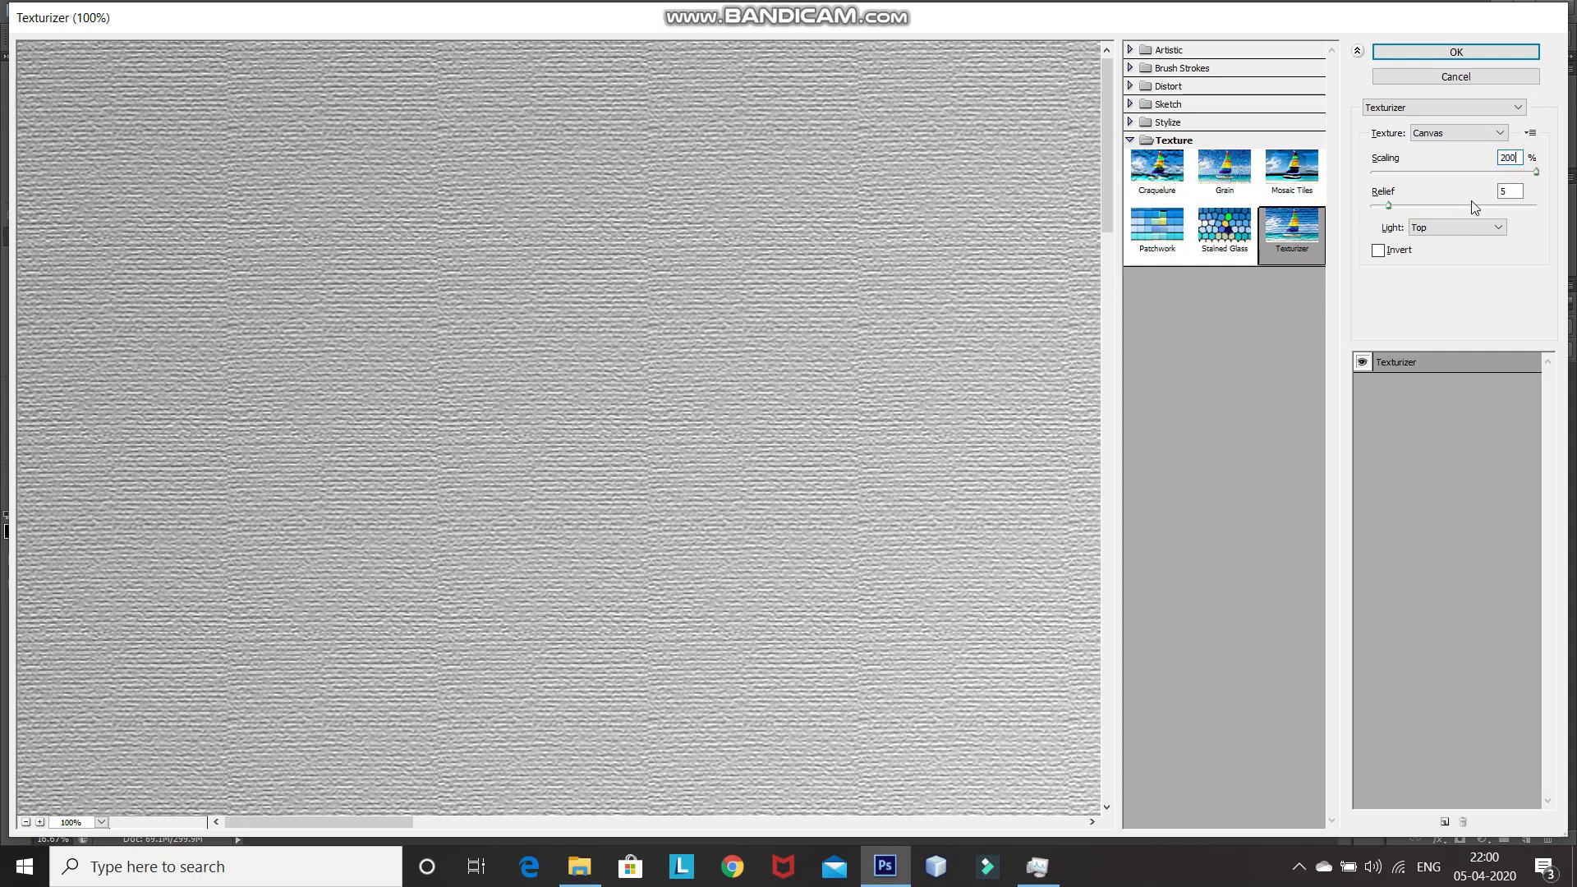
pyautogui.click(1508, 194)
pyautogui.click(1414, 51)
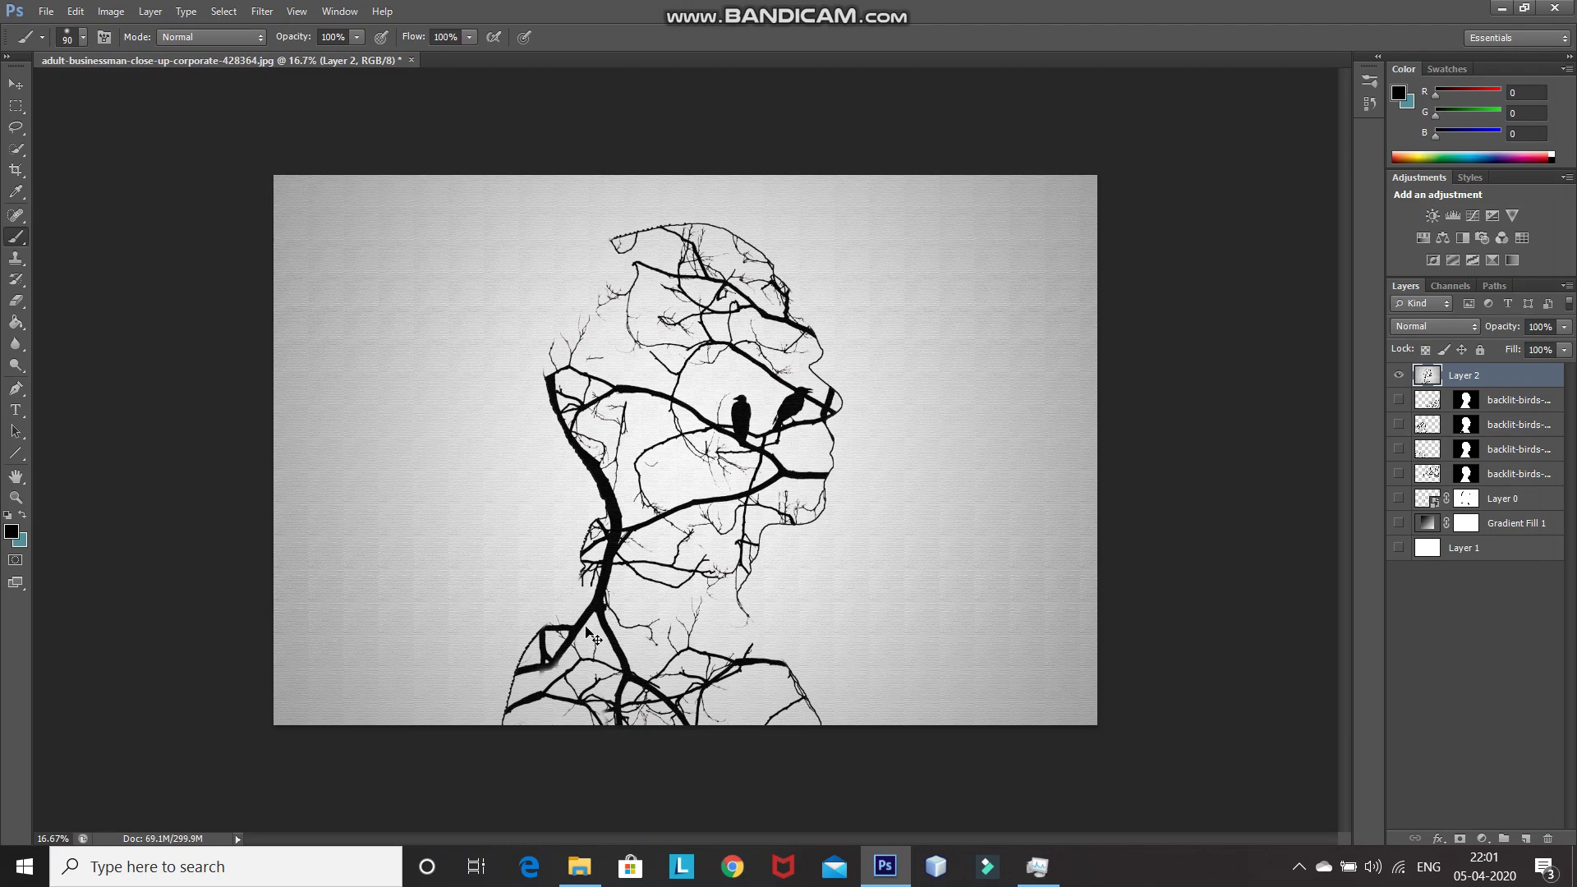
# - Examine the canvas texture on the birds, branches and background up close
pyautogui.hotkey('ctrl', '+')
pyautogui.hotkey('ctrl', '+')
pyautogui.hotkey('ctrl', '+')
pyautogui.hotkey('ctrl', '+')
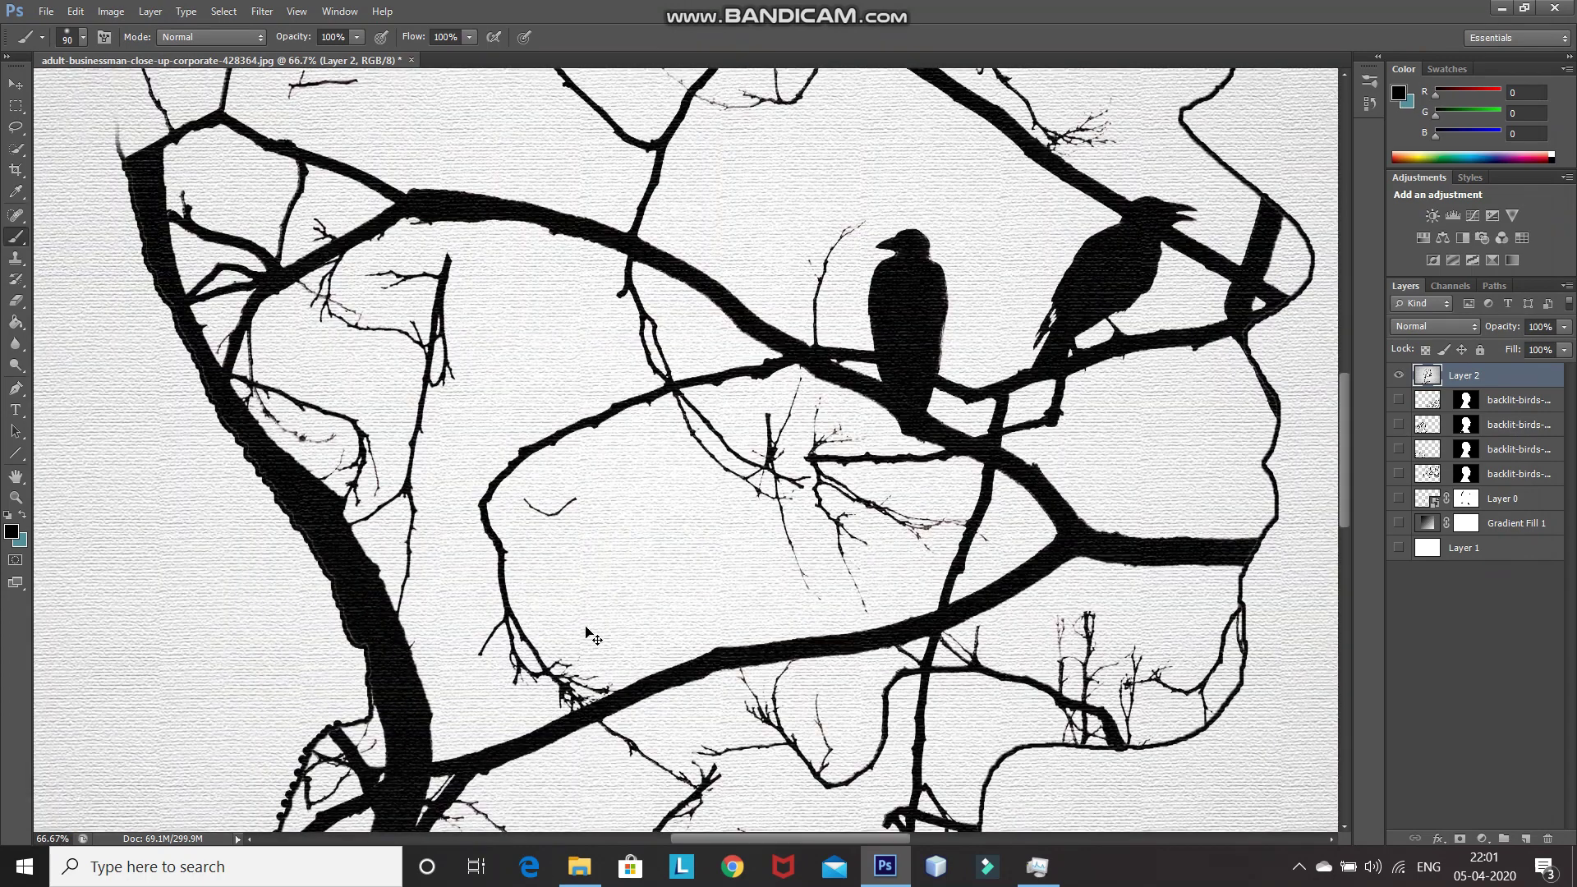
pyautogui.hotkey('ctrl', '+')
pyautogui.hotkey('ctrl', '+')
pyautogui.hotkey('ctrl', '-')
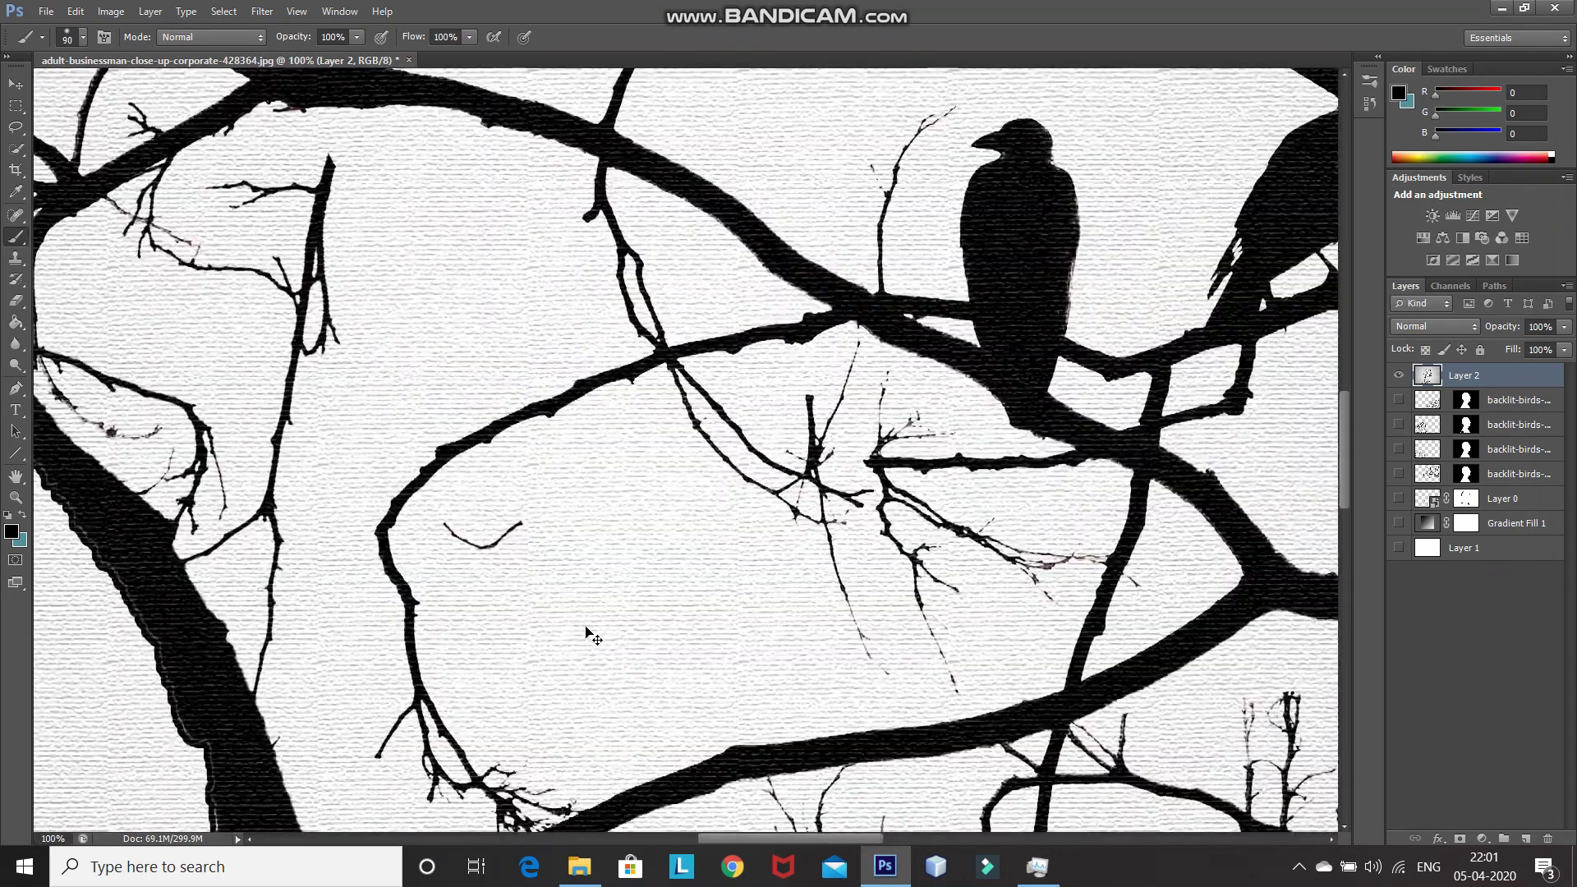
pyautogui.hotkey('ctrl', '-')
pyautogui.hotkey('ctrl', '+')
pyautogui.hotkey('ctrl', '-')
pyautogui.hotkey('ctrl', '-')
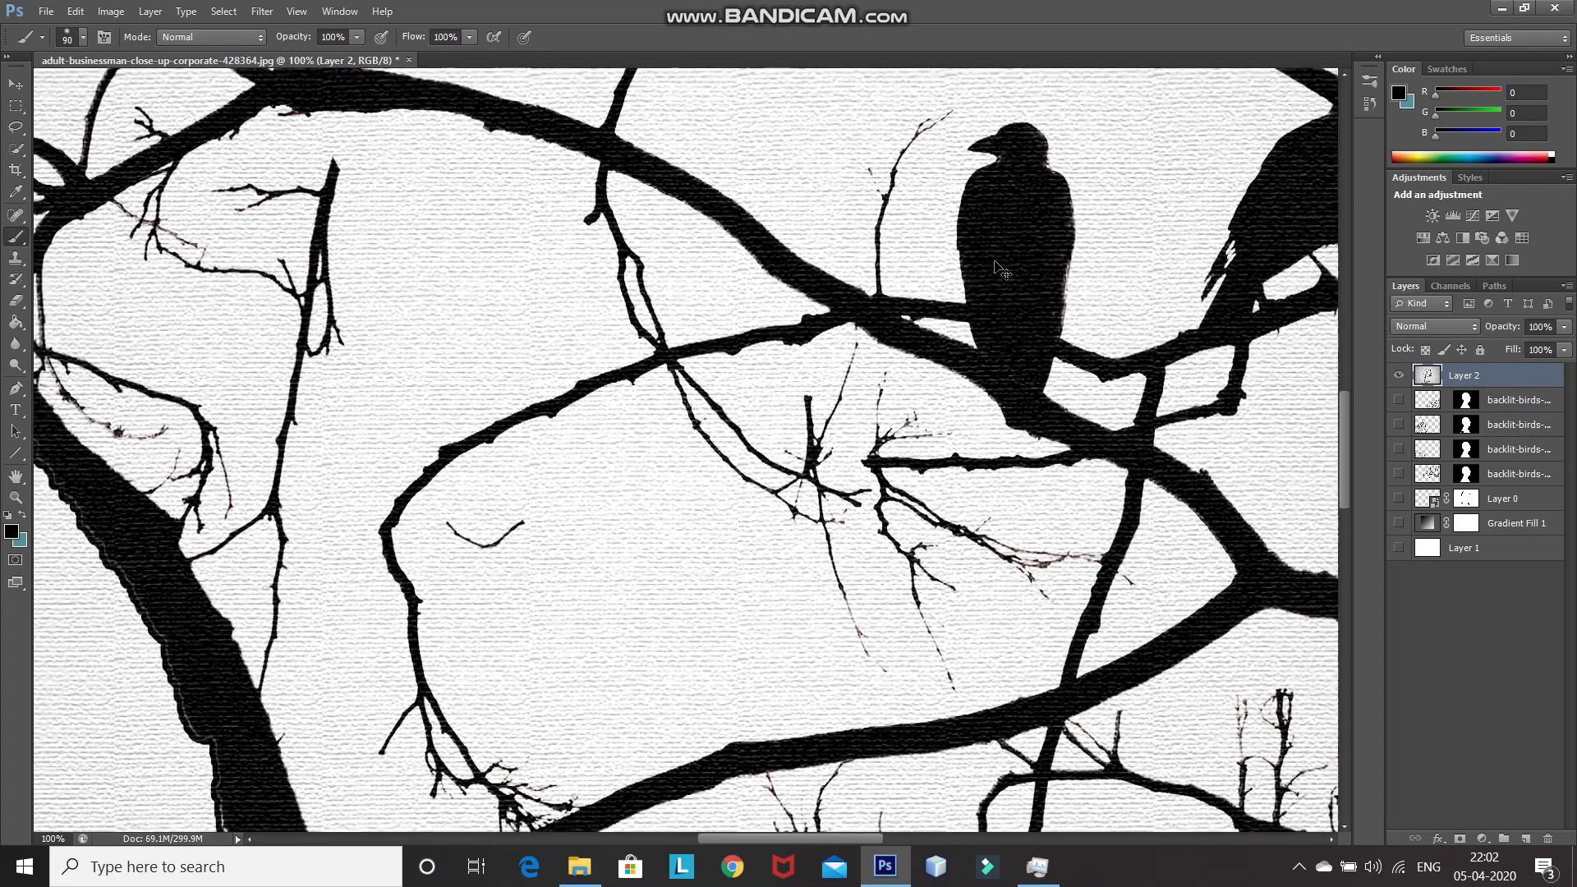
pyautogui.hotkey('ctrl', '-')
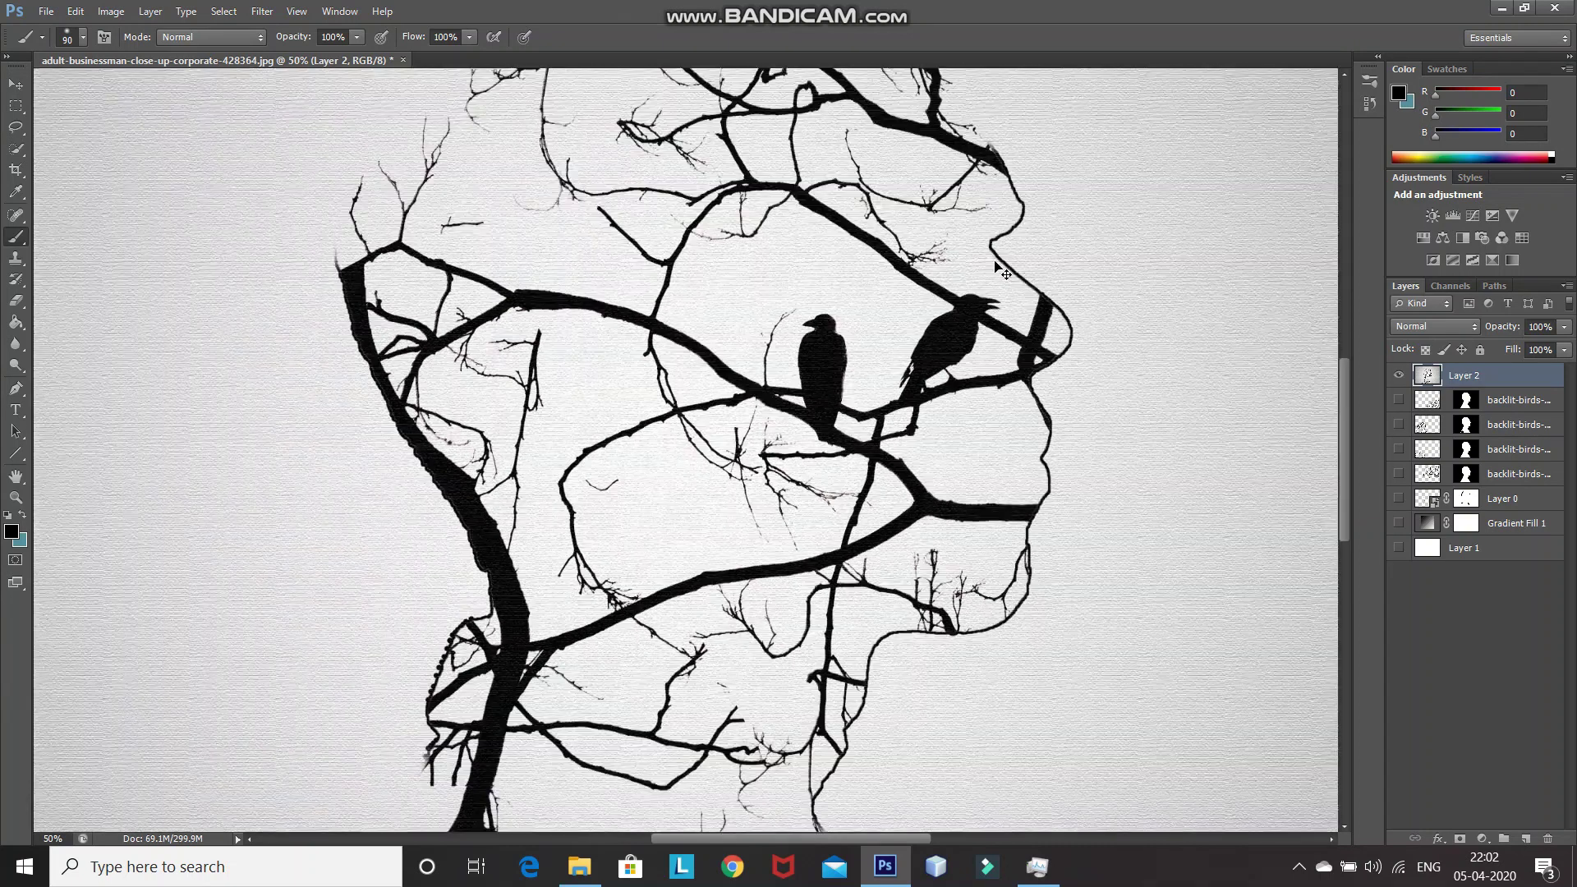
pyautogui.hotkey('ctrl', '+')
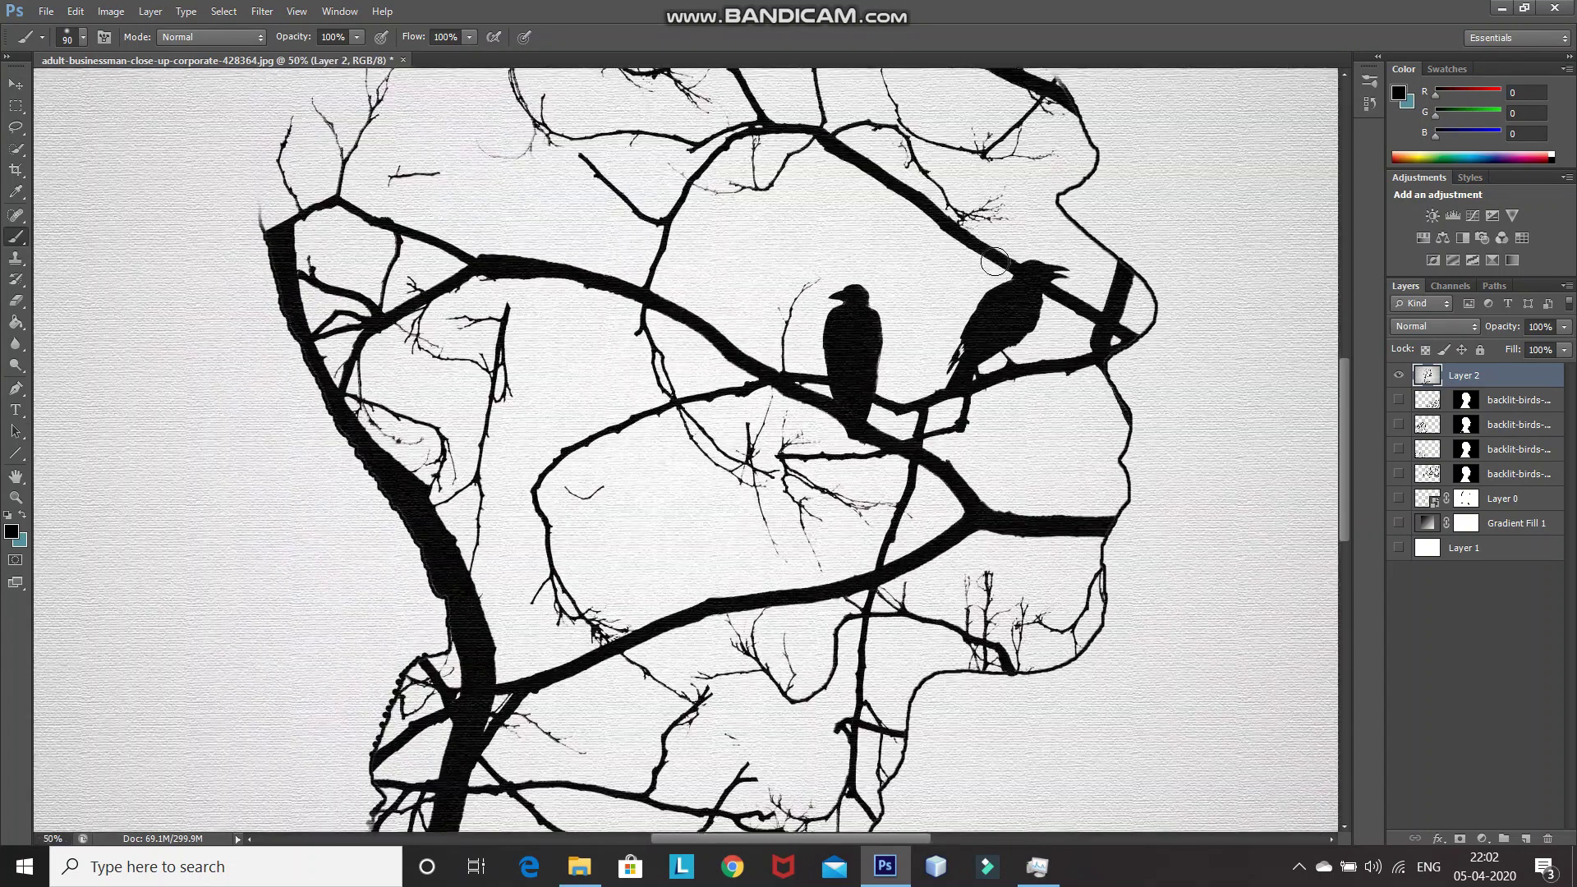